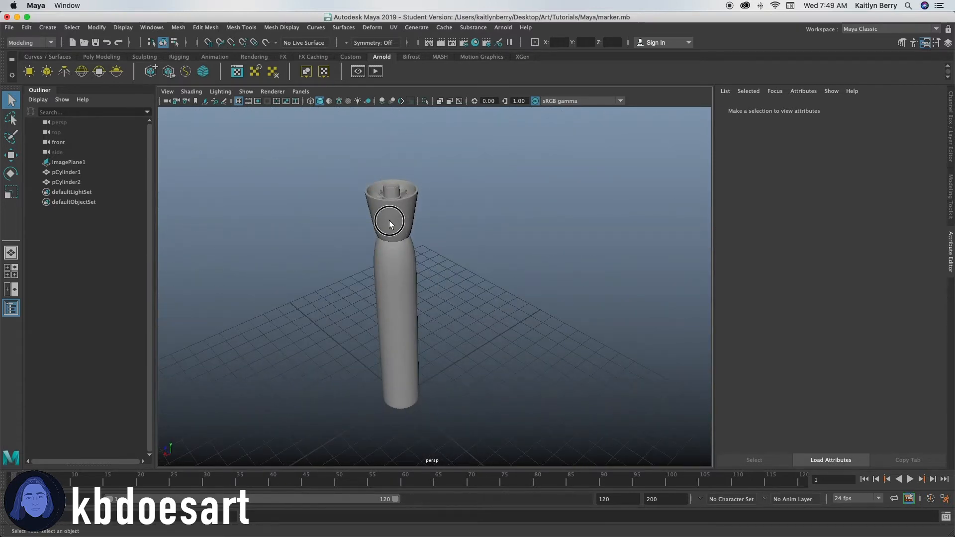
# Step: Move the cap away from the marker body to examine the tip underneath, and undo the move
pyautogui.click(390, 223)
pyautogui.press('w')
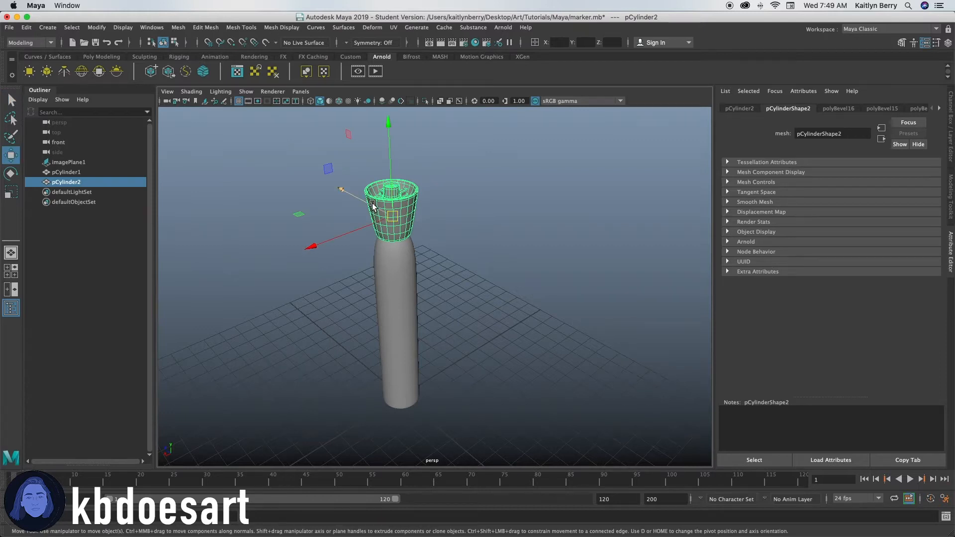
pyautogui.moveTo(377, 204); pyautogui.dragTo(341, 191)
pyautogui.keyDown('alt'); pyautogui.moveTo(402, 252); pyautogui.dragTo(401, 277); pyautogui.keyUp('alt')
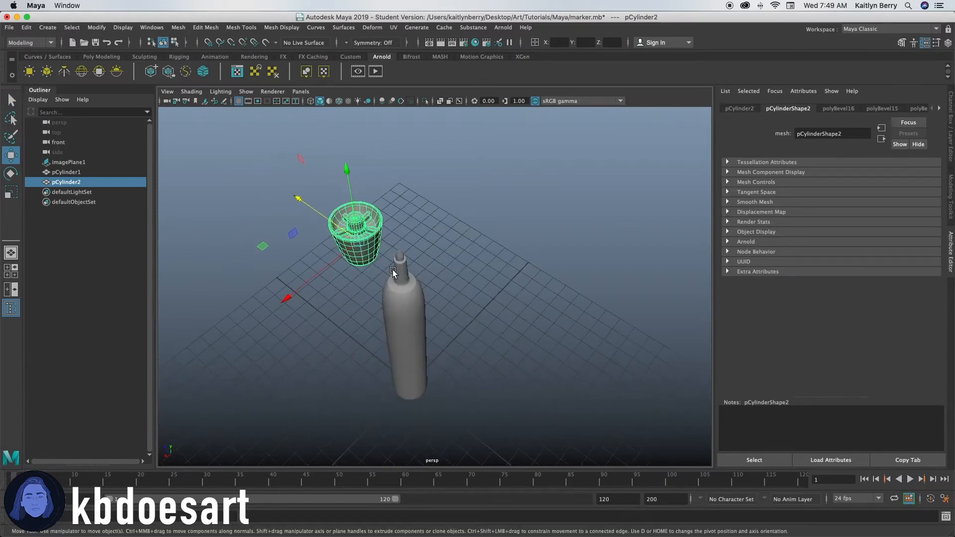
pyautogui.keyDown('alt'); pyautogui.moveTo(401, 276); pyautogui.dragTo(521, 258, button='right'); pyautogui.keyUp('alt')
pyautogui.moveTo(402, 302)
pyautogui.keyDown('alt'); pyautogui.mouseDown()
pyautogui.moveTo(413, 291)
pyautogui.moveTo(437, 320)
pyautogui.moveTo(462, 311)
pyautogui.mouseUp(); pyautogui.keyUp('alt')
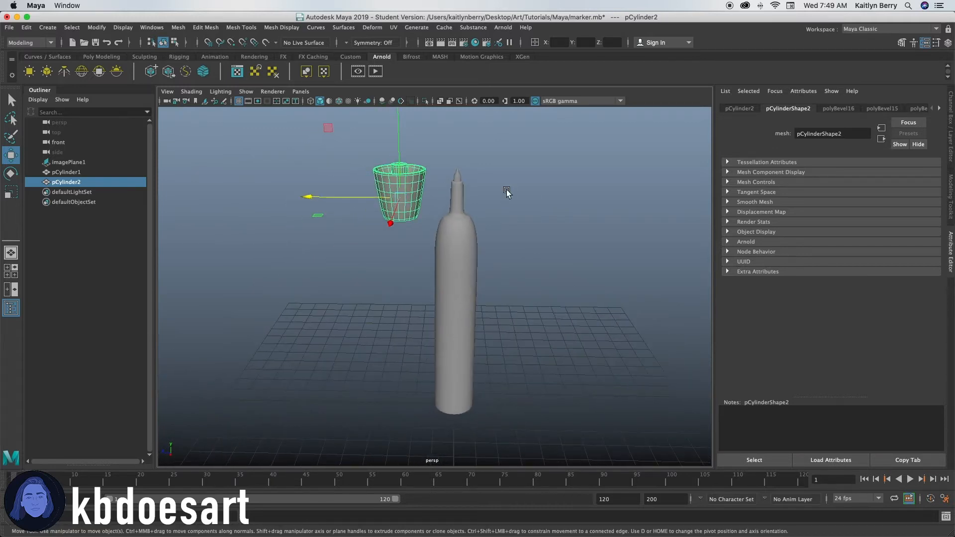
pyautogui.press('super+z')
pyautogui.press('super+z')
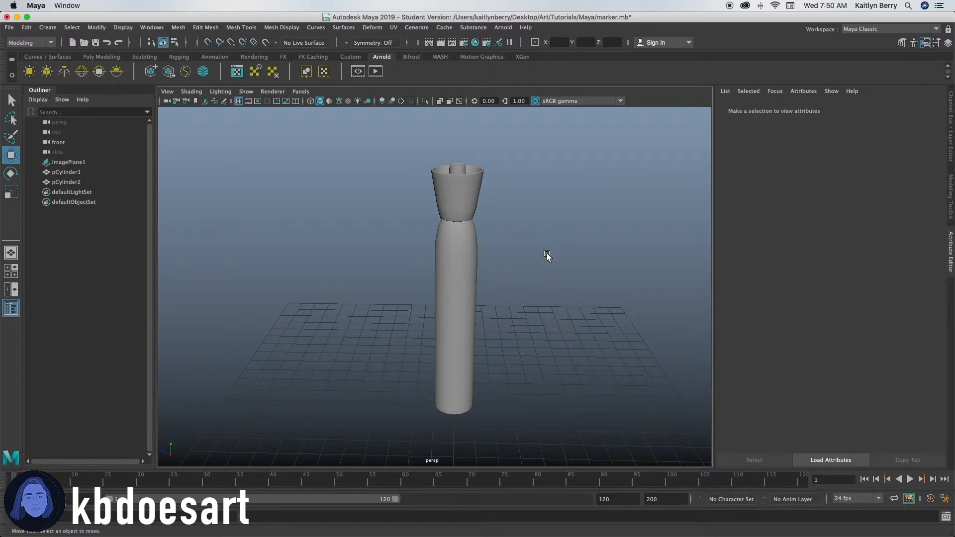
pyautogui.moveTo(547, 256)
pyautogui.keyDown('alt'); pyautogui.mouseDown()
pyautogui.moveTo(522, 266)
pyautogui.moveTo(408, 198)
pyautogui.mouseUp(); pyautogui.keyUp('alt')
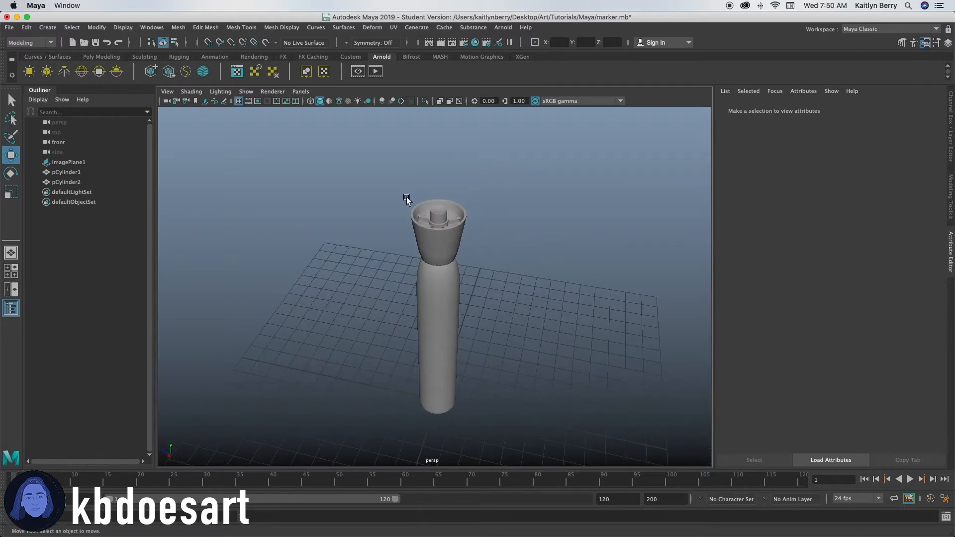
# Step: Save the changes to the finished marker scene and start a new empty scene
pyautogui.click(10, 29)
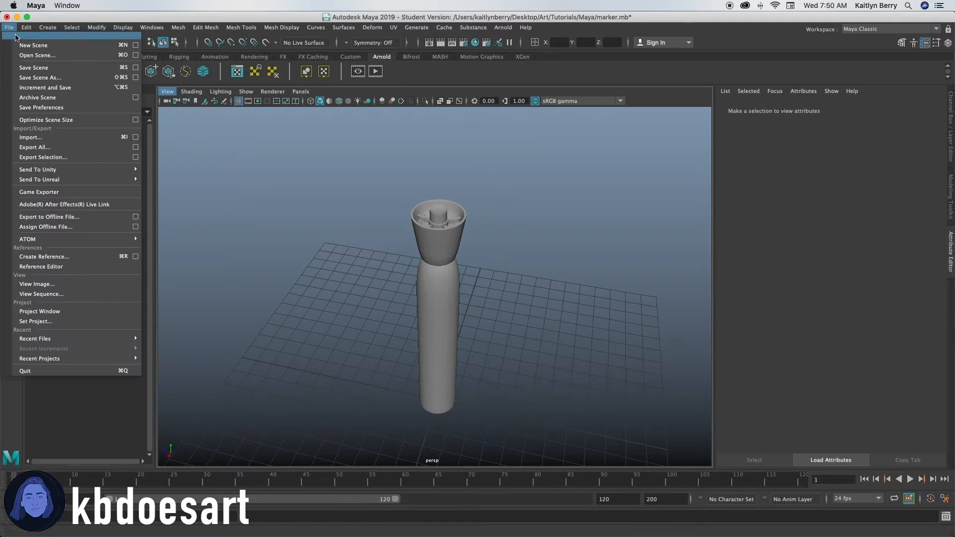
pyautogui.click(66, 47)
pyautogui.click(434, 270)
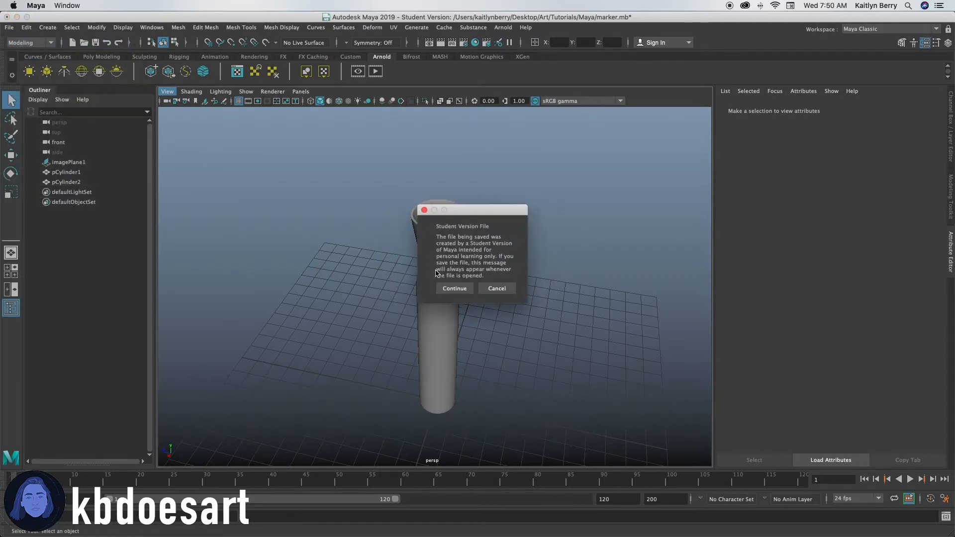
pyautogui.click(456, 289)
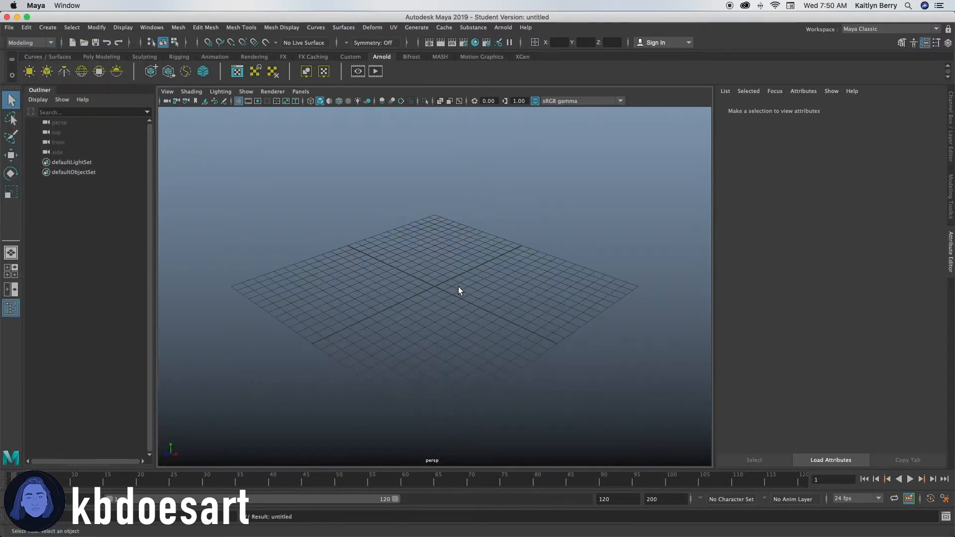
# Step: Create a polygon cylinder and set its Y position to 1 so it sits on the grid
pyautogui.click(102, 57)
pyautogui.click(65, 71)
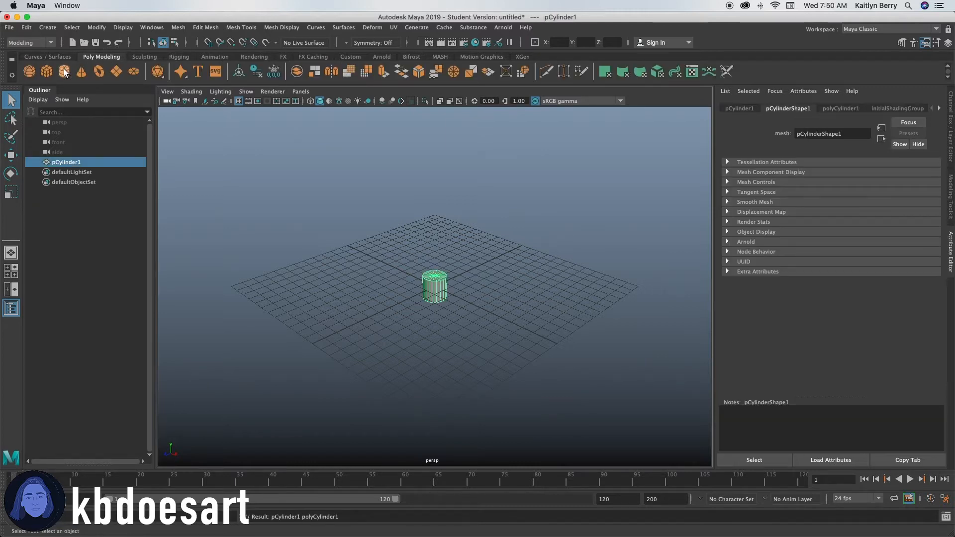
pyautogui.click(587, 42)
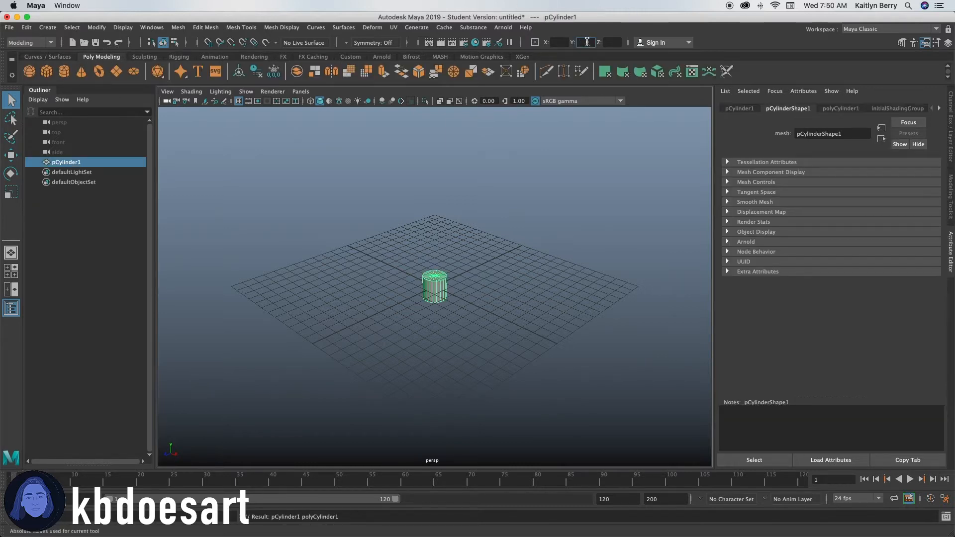
pyautogui.write('1')
pyautogui.press('Return')
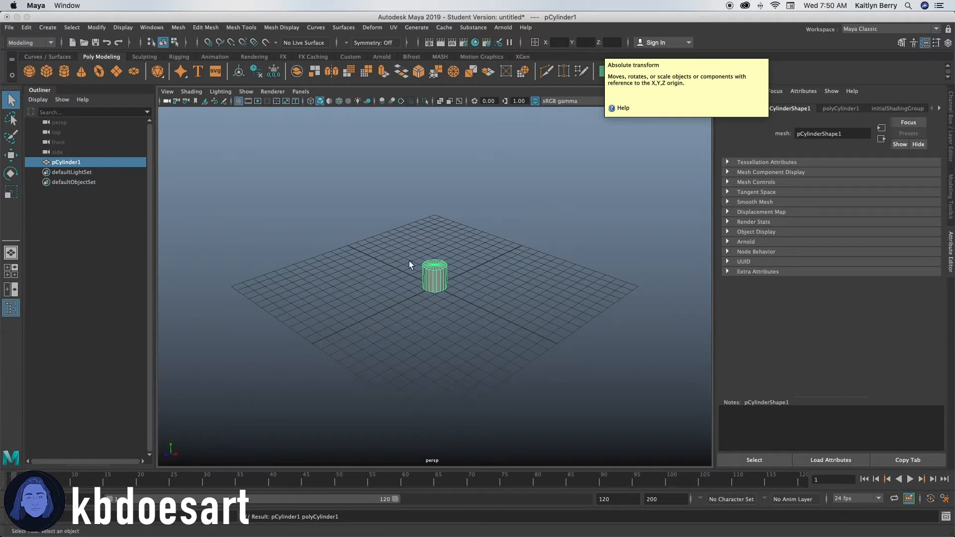
pyautogui.click(504, 253)
# Step: In the front view, import marker.png from the Desktop/Art/Tutorials/Maya/Refs folder as an image plane
pyautogui.press('space')
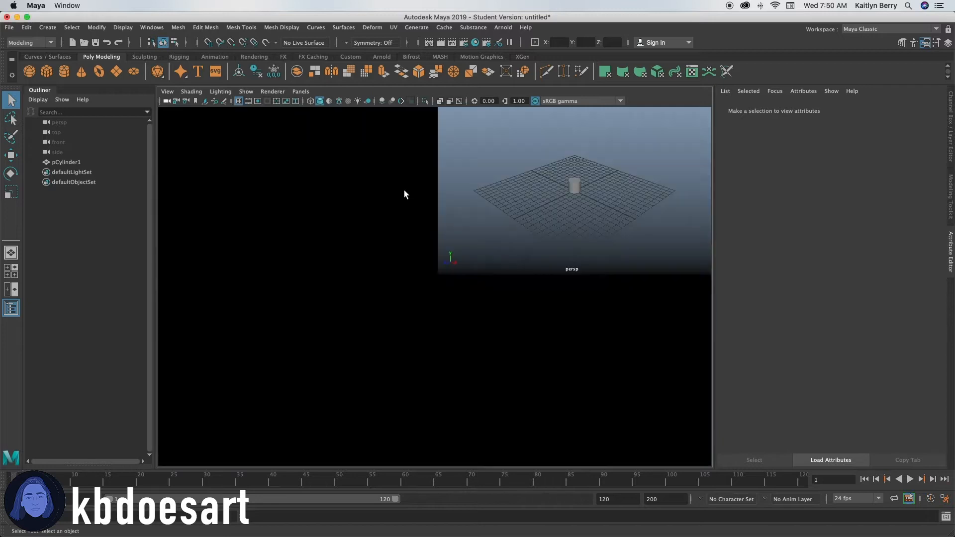
pyautogui.press('space')
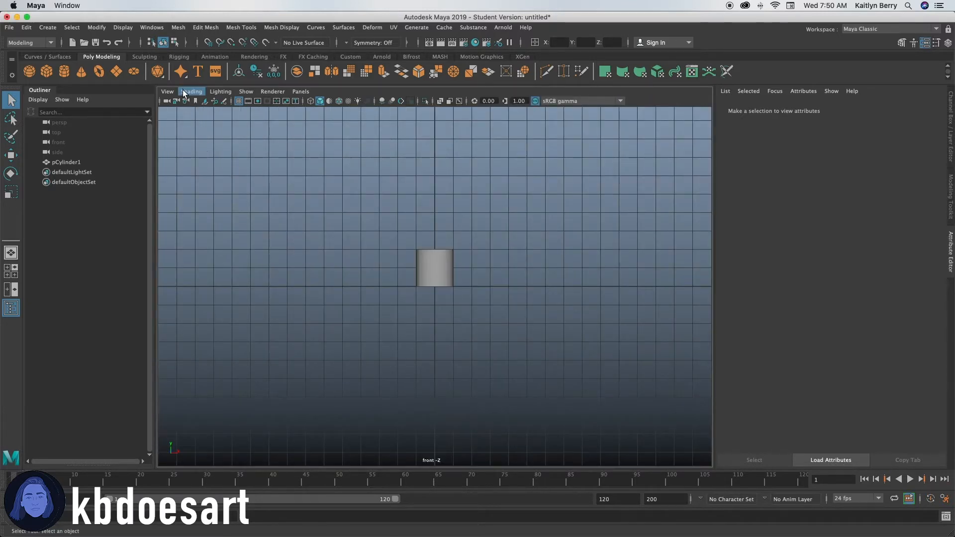
pyautogui.click(167, 92)
pyautogui.moveTo(280, 312)
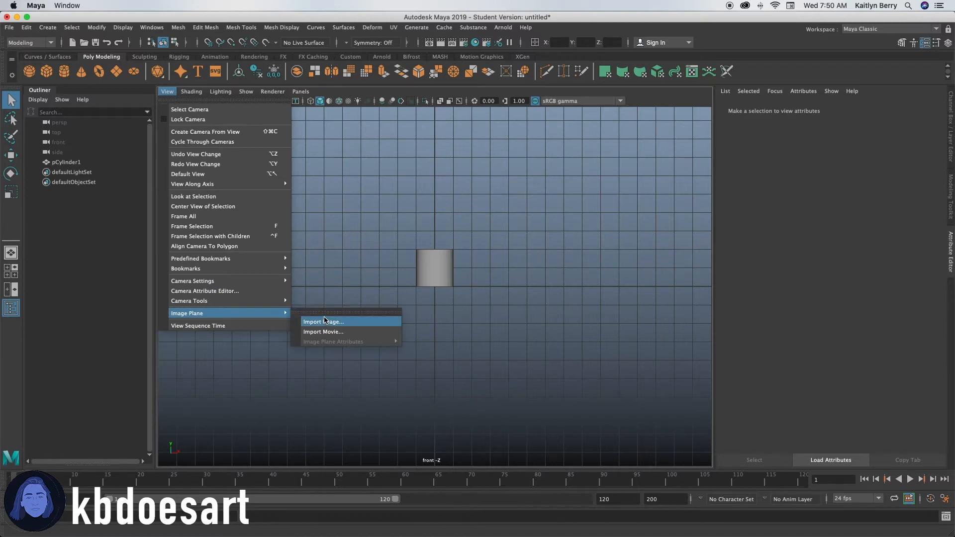
pyautogui.click(324, 322)
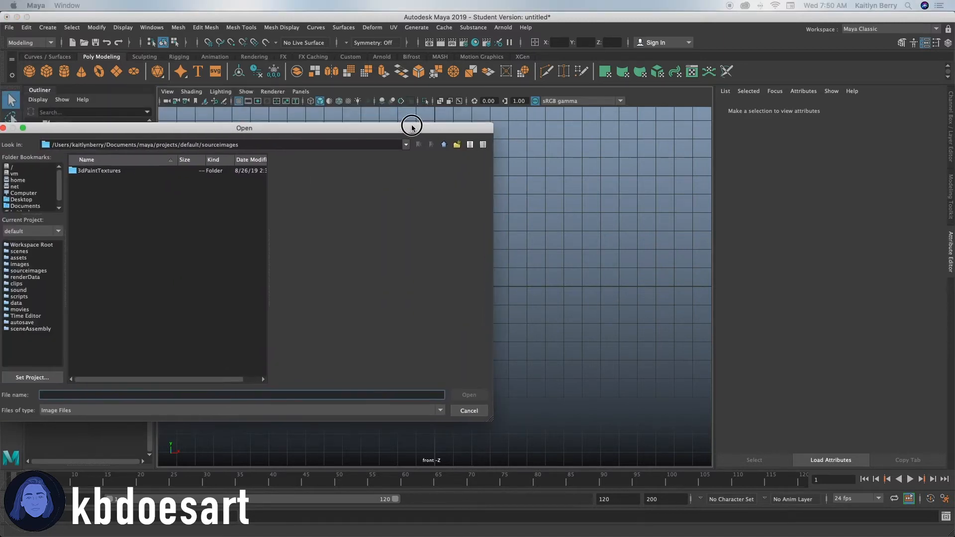
pyautogui.moveTo(411, 127); pyautogui.dragTo(547, 182)
pyautogui.click(155, 255)
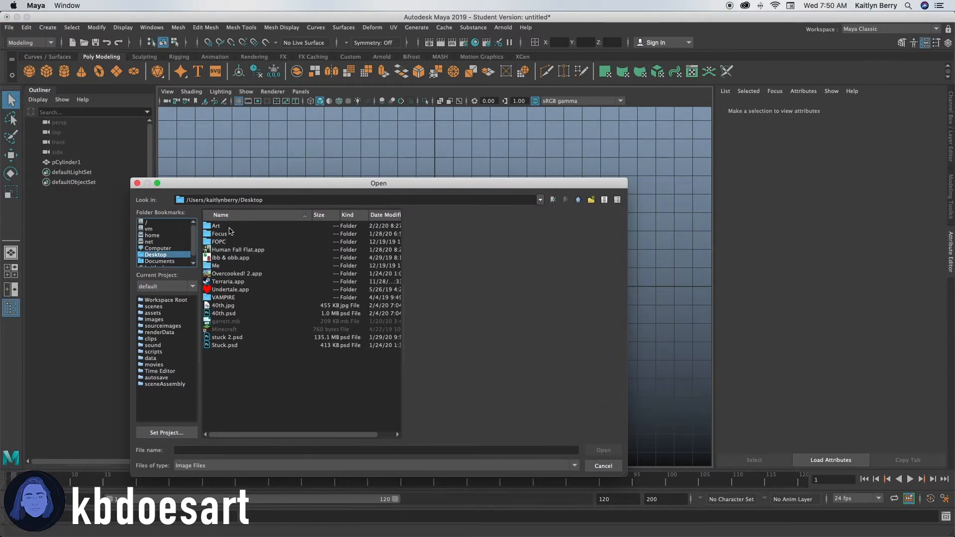
pyautogui.doubleClick(229, 226)
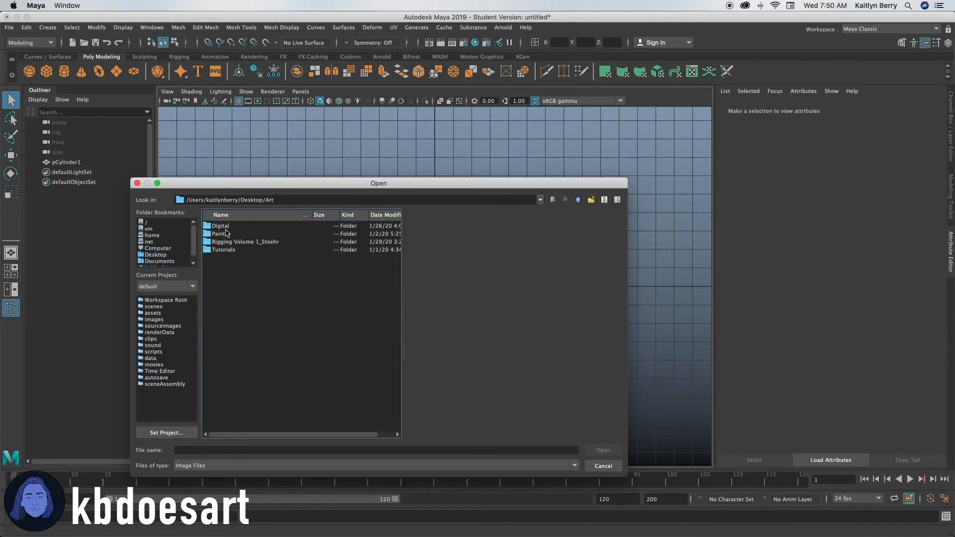
pyautogui.doubleClick(224, 250)
pyautogui.doubleClick(225, 235)
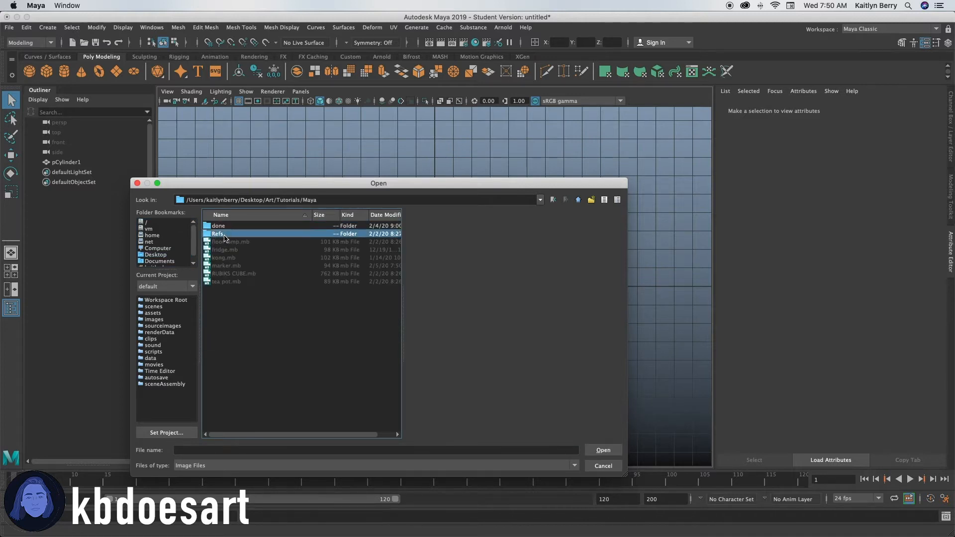
pyautogui.doubleClick(224, 237)
pyautogui.doubleClick(244, 273)
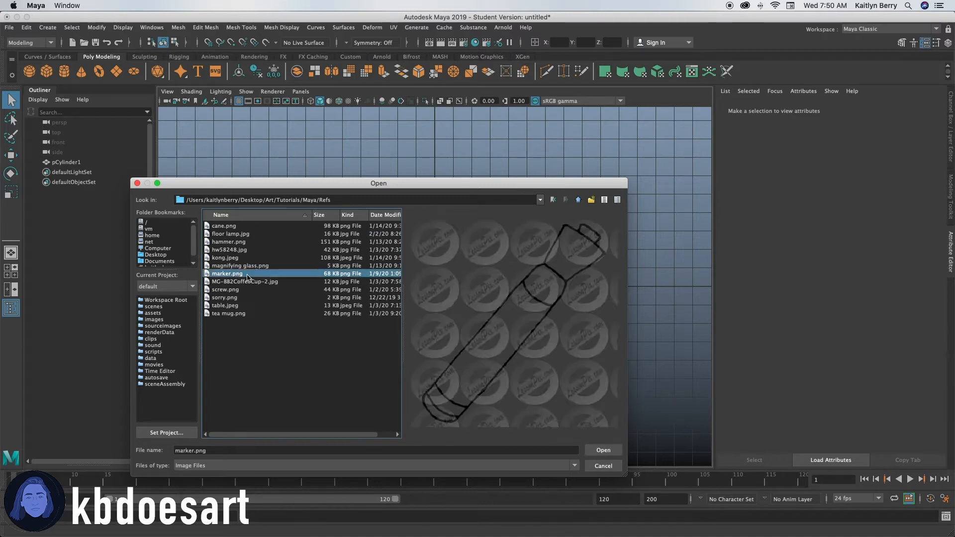
# Step: Rotate the image plane about 41 degrees so the marker stands upright, and scale it to match the cylinder's width
pyautogui.press('r')
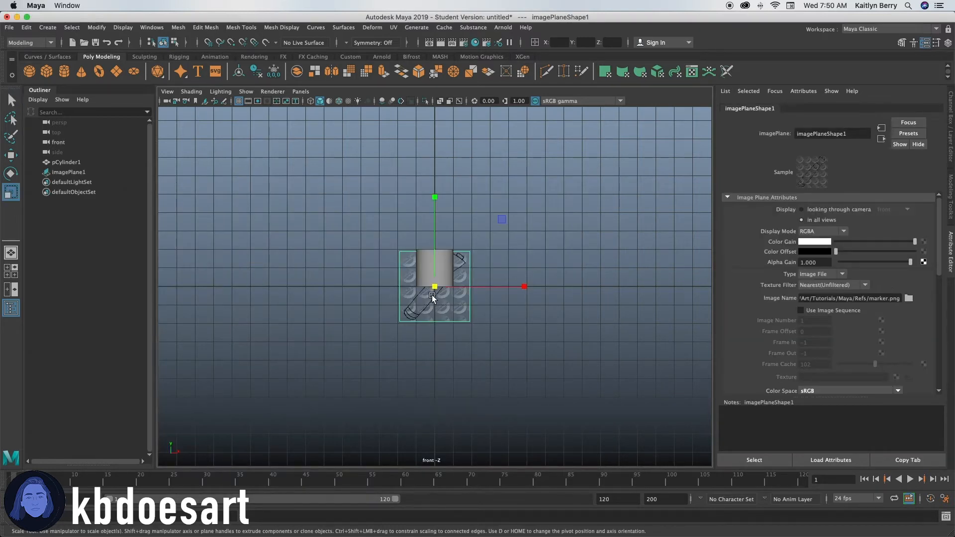
pyautogui.moveTo(434, 288); pyautogui.dragTo(268, 315)
pyautogui.press('e')
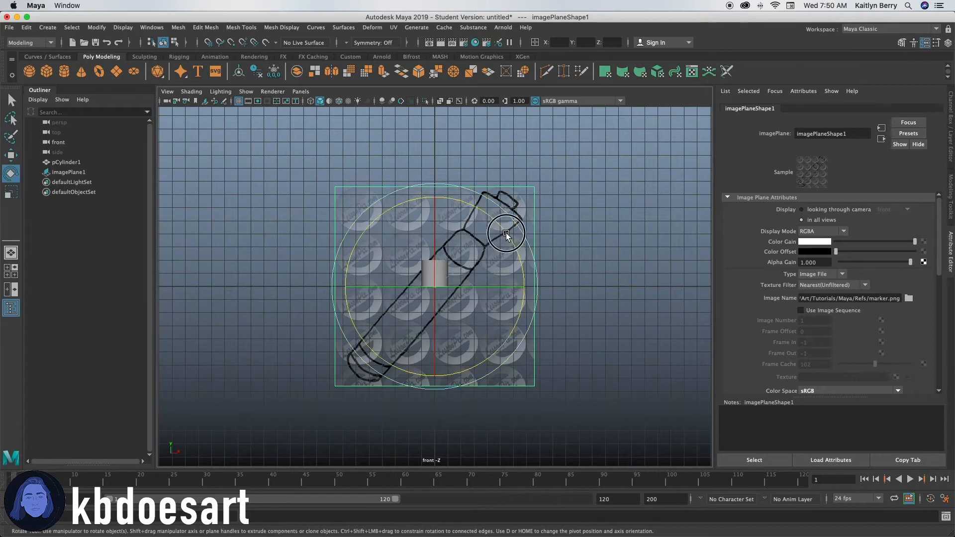
pyautogui.moveTo(506, 233); pyautogui.dragTo(445, 219)
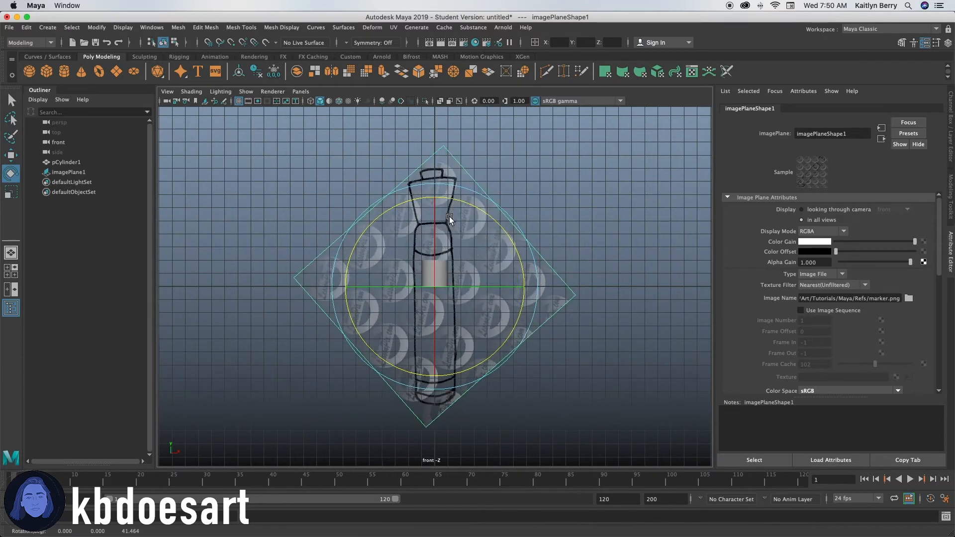
pyautogui.press('r')
pyautogui.moveTo(444, 271); pyautogui.dragTo(370, 328)
# Step: Move the image plane up about 6.2 units to align the base of the marker drawing with the cylinder's base
pyautogui.press('w')
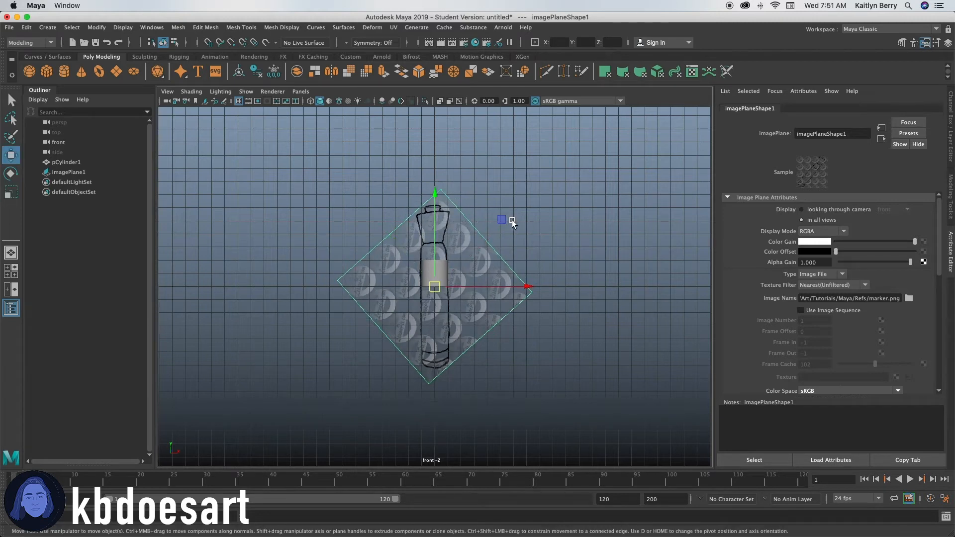
pyautogui.moveTo(437, 209); pyautogui.dragTo(437, 130)
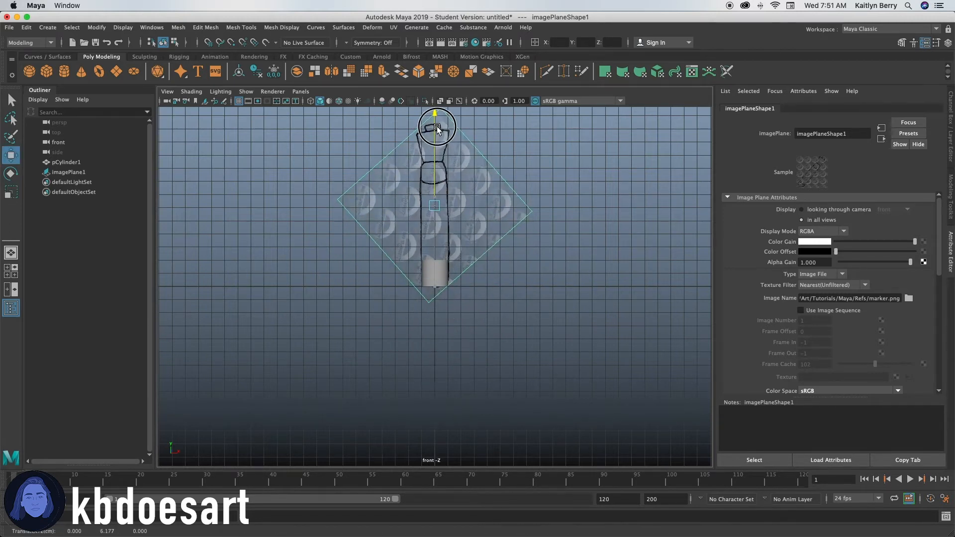
pyautogui.keyDown('alt'); pyautogui.moveTo(478, 242); pyautogui.dragTo(429, 317, button='middle'); pyautogui.keyUp('alt')
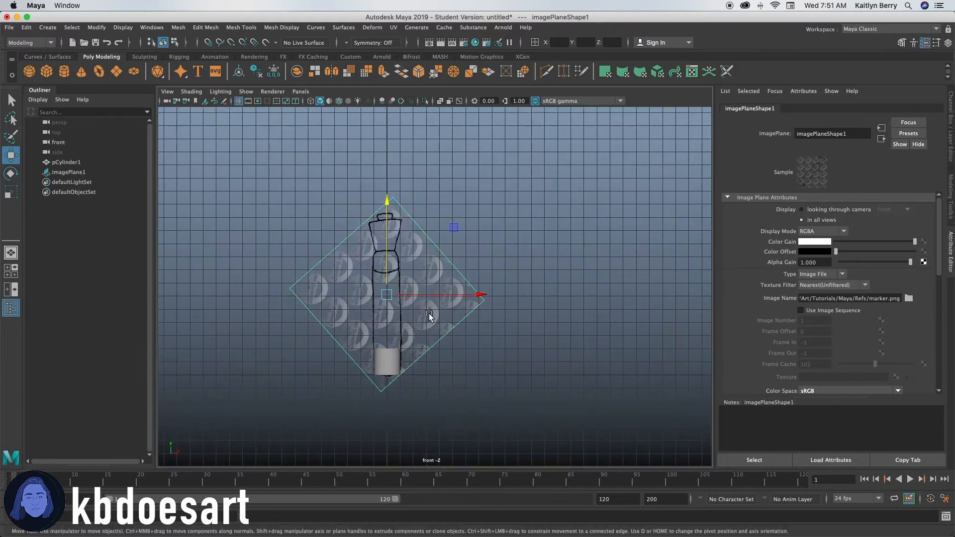
pyautogui.keyDown('alt'); pyautogui.moveTo(391, 314); pyautogui.dragTo(557, 257, button='right'); pyautogui.keyUp('alt')
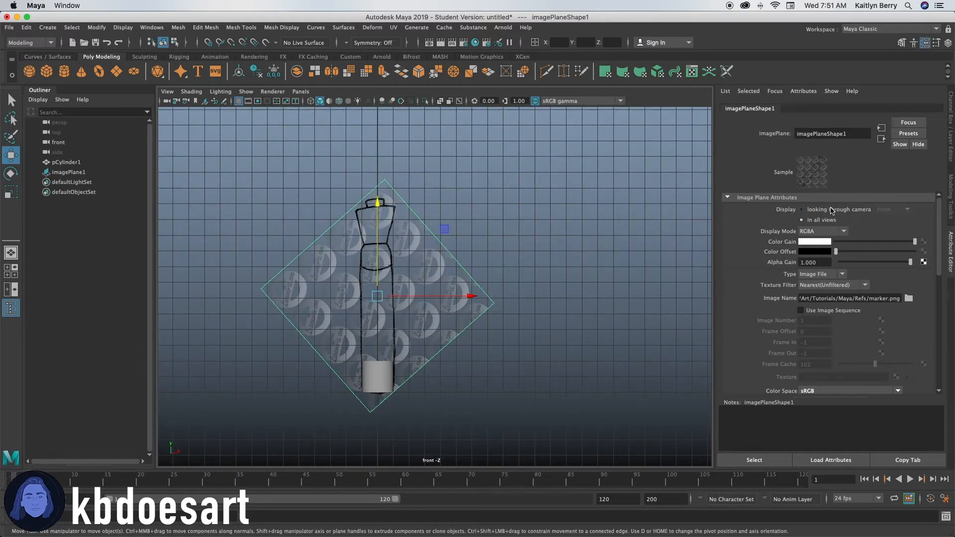
# Step: Set the image plane to display only when looking through its camera, and check it across the four views
pyautogui.click(833, 210)
pyautogui.press('space')
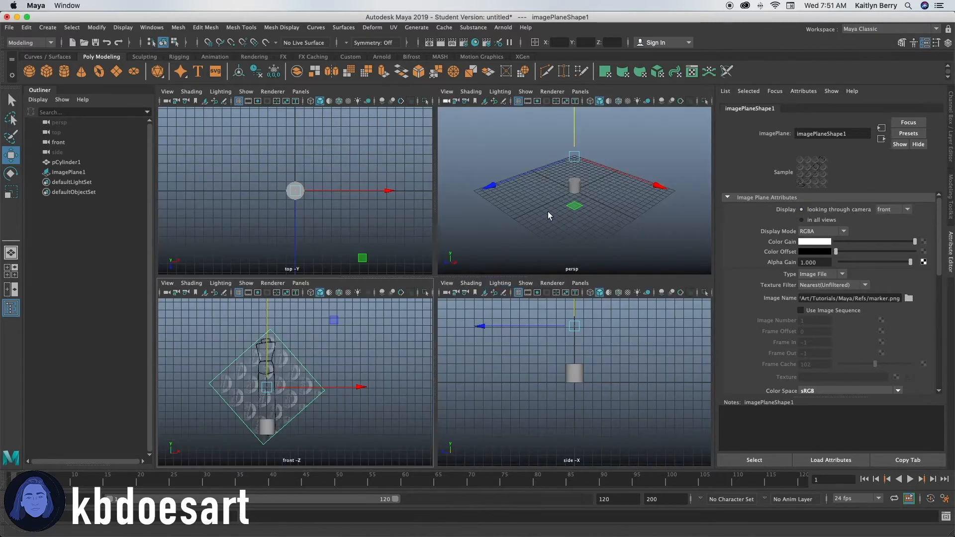
pyautogui.press('space')
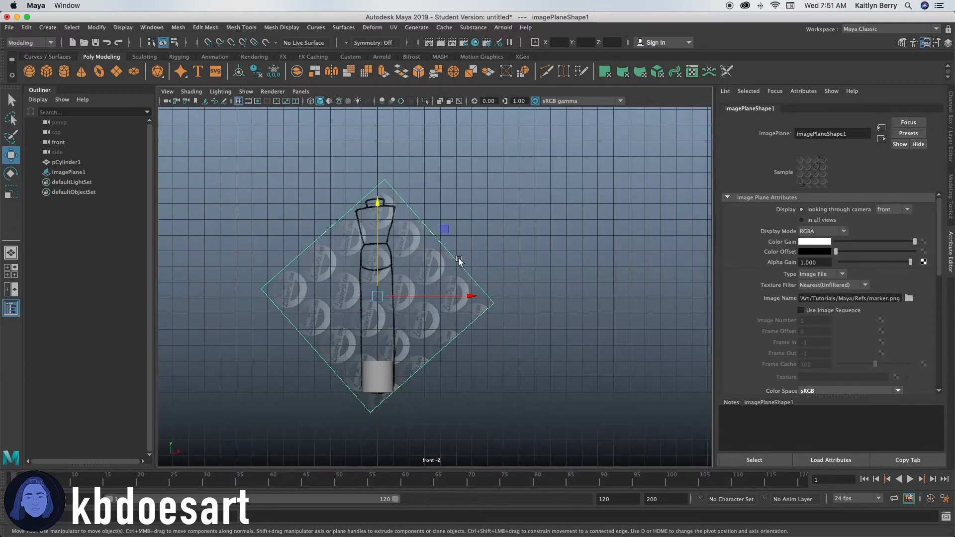
# Step: Raise the cylinder's top vertices to about Y 9.4, level with the base of the cap in the reference drawing
pyautogui.click(378, 381)
pyautogui.moveTo(379, 382); pyautogui.dragTo(335, 251, button='right')
pyautogui.moveTo(331, 331); pyautogui.dragTo(424, 371)
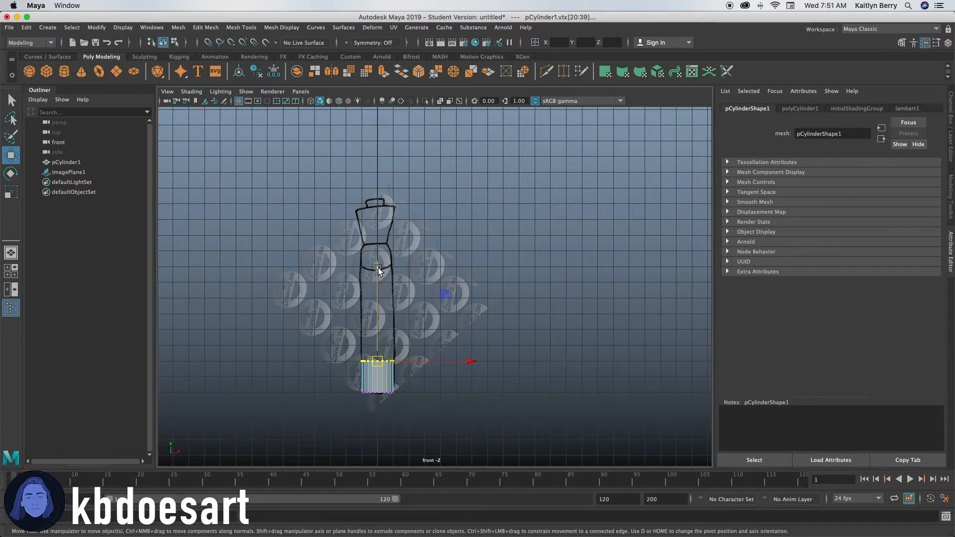
pyautogui.moveTo(378, 269); pyautogui.dragTo(379, 153)
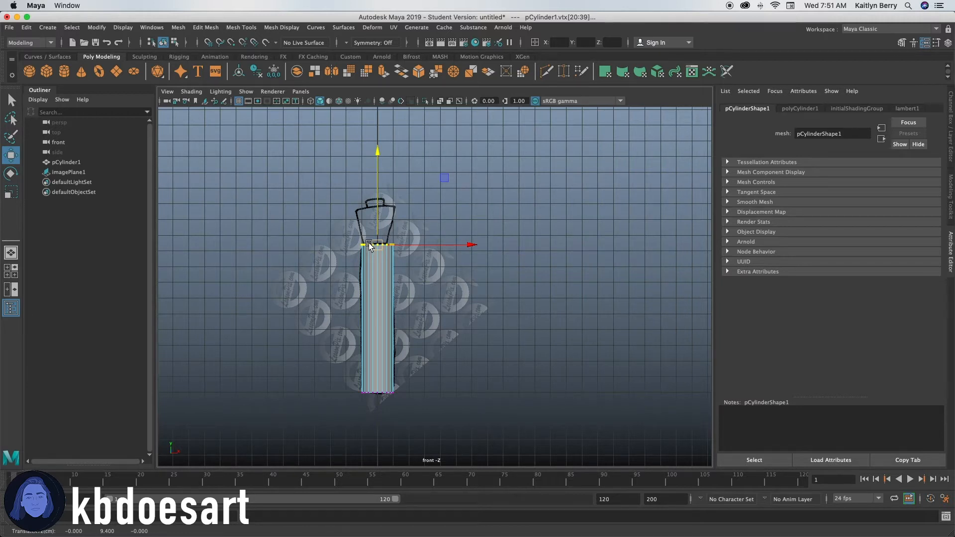
# Step: In the perspective view, bevel the cylinder's top rim edge loop with 2 segments
pyautogui.press('space')
pyautogui.press('space')
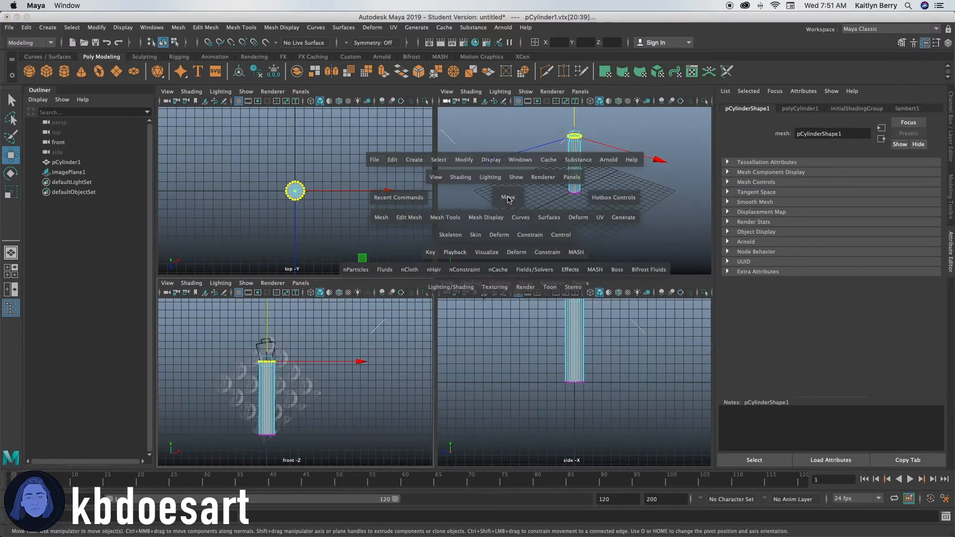
pyautogui.keyDown('alt'); pyautogui.moveTo(494, 181); pyautogui.dragTo(600, 180, button='right'); pyautogui.keyUp('alt')
pyautogui.keyDown('alt'); pyautogui.moveTo(491, 284); pyautogui.dragTo(479, 465, button='middle'); pyautogui.keyUp('alt')
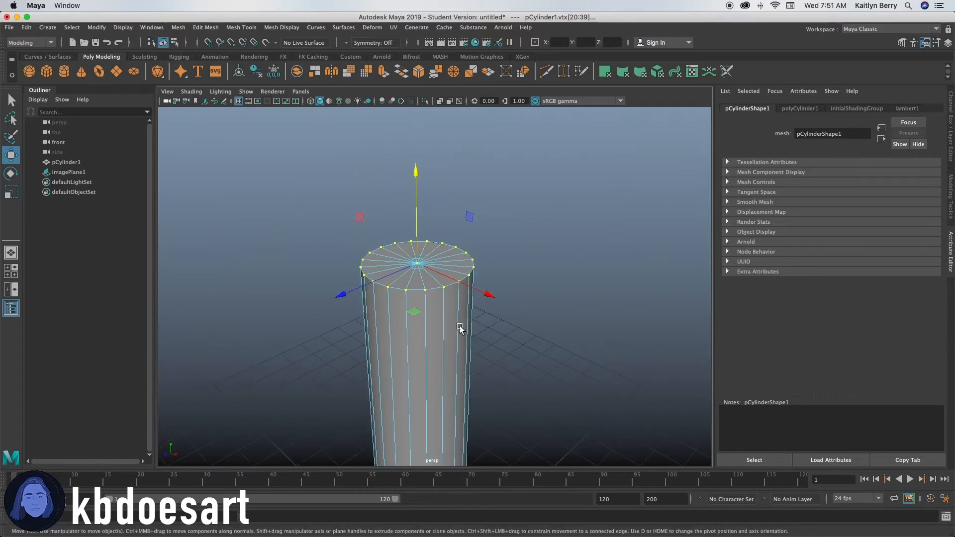
pyautogui.moveTo(447, 318); pyautogui.dragTo(446, 226, button='right')
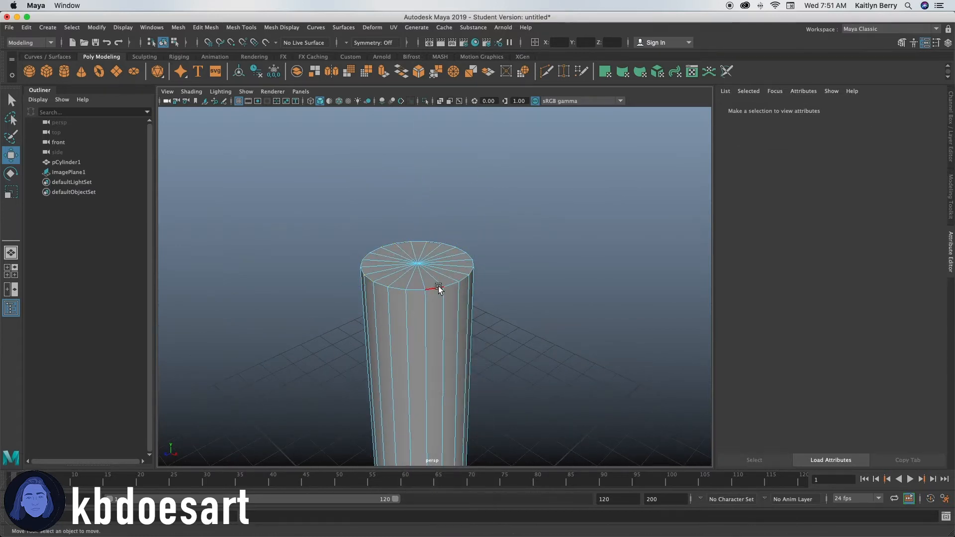
pyautogui.hotkey('ctrl', 'b')
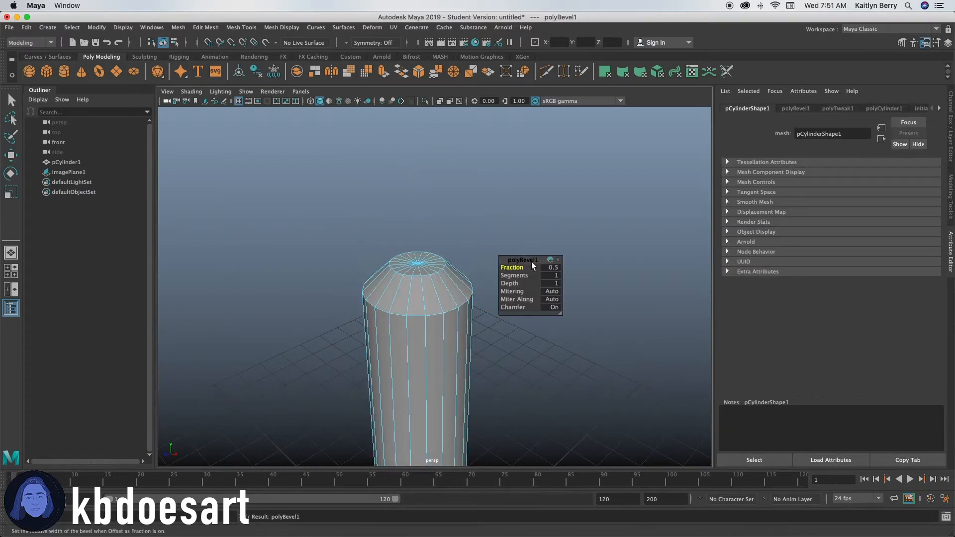
pyautogui.click(554, 275)
pyautogui.write('2')
pyautogui.press('Return')
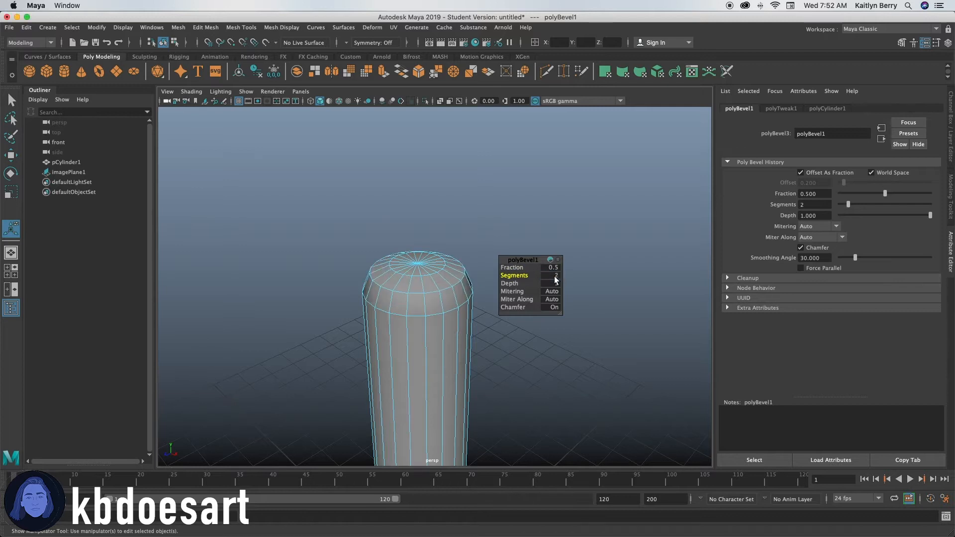
# Step: Set the top rim bevel's fraction to 0.55 and check the rounded shape in smooth preview
pyautogui.click(527, 269)
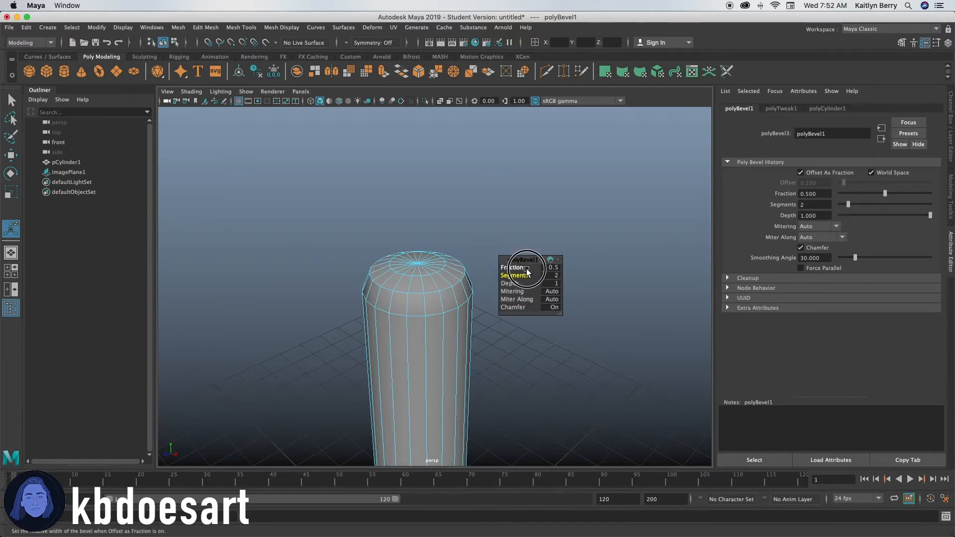
pyautogui.keyDown('alt'); pyautogui.moveTo(521, 266); pyautogui.dragTo(483, 373); pyautogui.keyUp('alt')
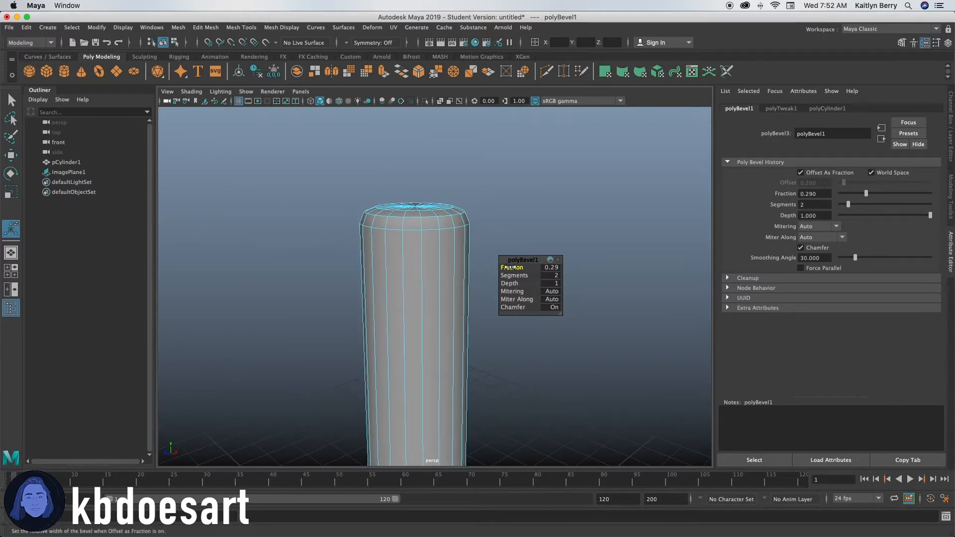
pyautogui.moveTo(511, 267); pyautogui.dragTo(523, 265)
pyautogui.press('3')
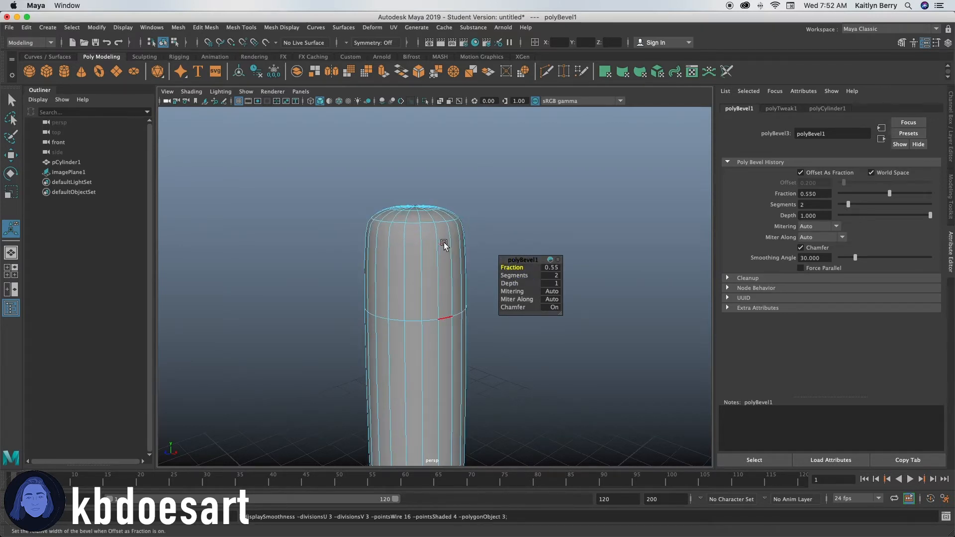
pyautogui.press('1')
# Step: Select the central ring of faces on top of the cylinder and extrude them with a slight inward offset
pyautogui.keyDown('alt'); pyautogui.moveTo(437, 216); pyautogui.dragTo(389, 254); pyautogui.keyUp('alt')
pyautogui.moveTo(396, 253); pyautogui.dragTo(401, 276, button='right')
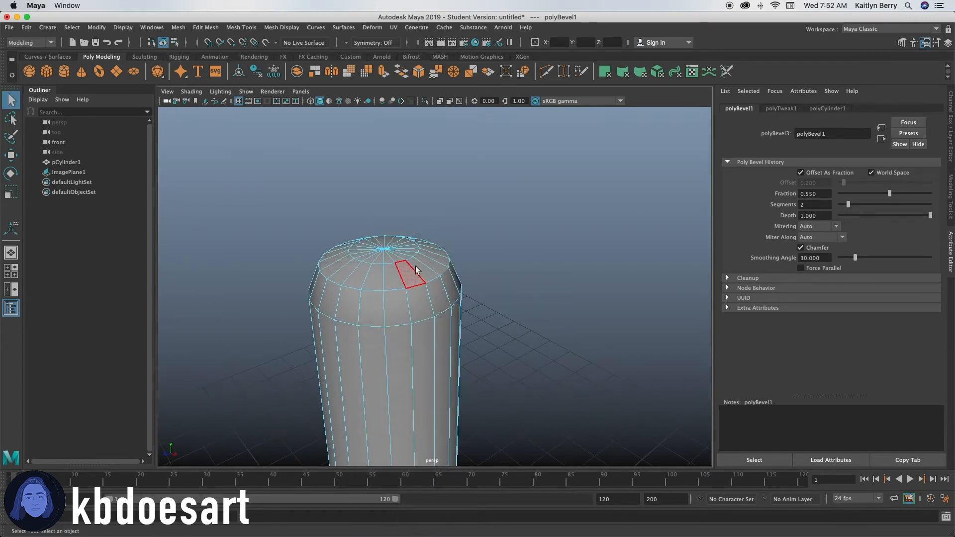
pyautogui.moveTo(416, 267)
pyautogui.keyDown('alt'); pyautogui.mouseDown()
pyautogui.moveTo(439, 268)
pyautogui.moveTo(436, 285)
pyautogui.moveTo(401, 296)
pyautogui.moveTo(423, 289)
pyautogui.mouseUp(); pyautogui.keyUp('alt')
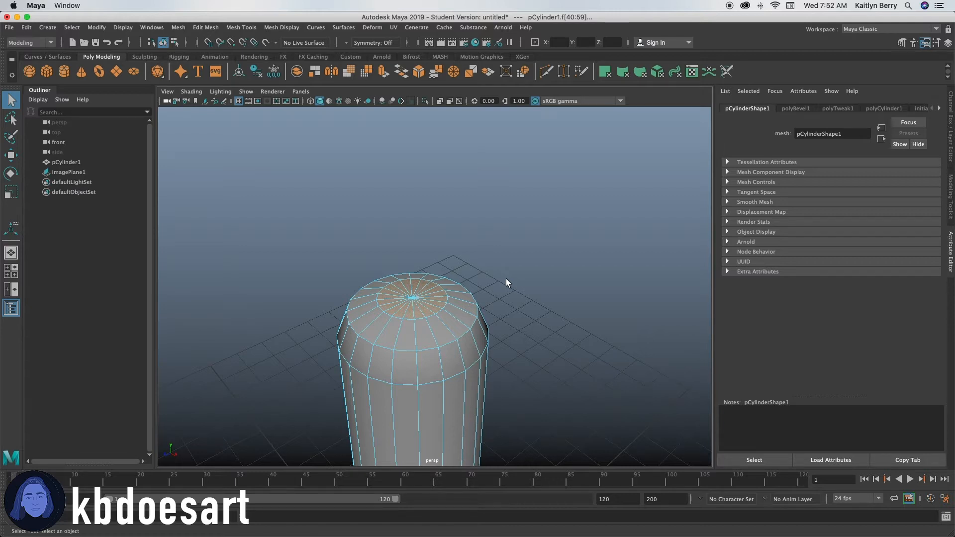
pyautogui.hotkey('ctrl', 'e')
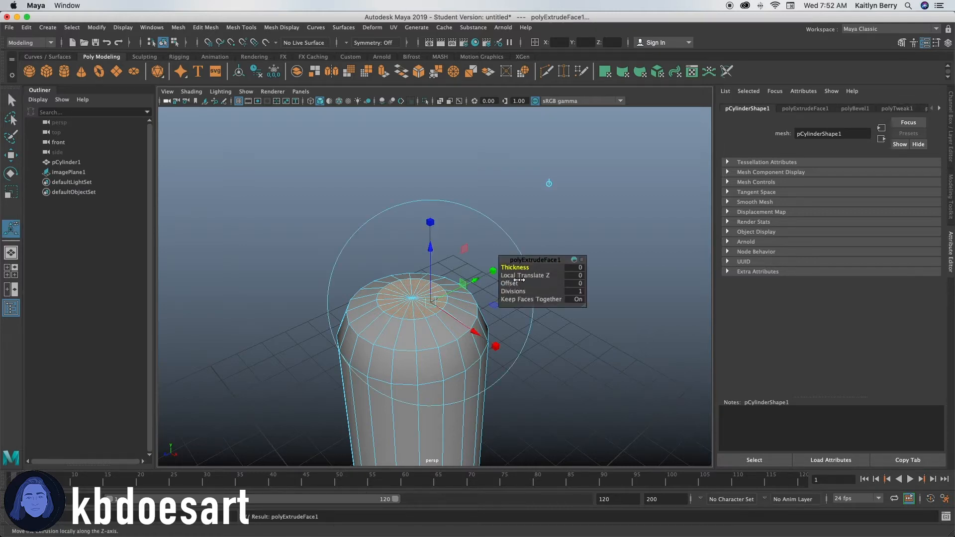
pyautogui.moveTo(518, 281); pyautogui.dragTo(514, 282)
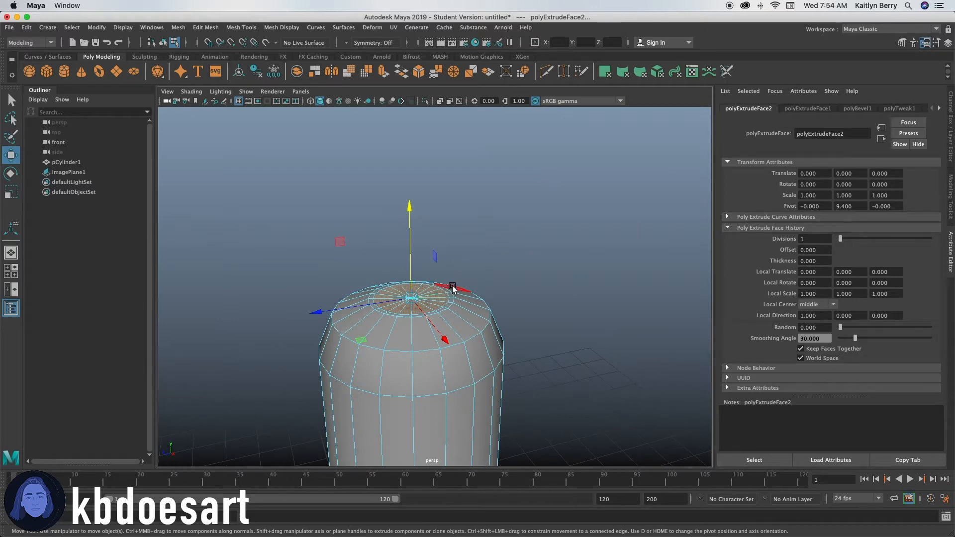
# Step: Extrude the central top faces upward with a thickness of 1.1 to form the neck, checking its height against the front reference
pyautogui.hotkey('ctrl', 'e')
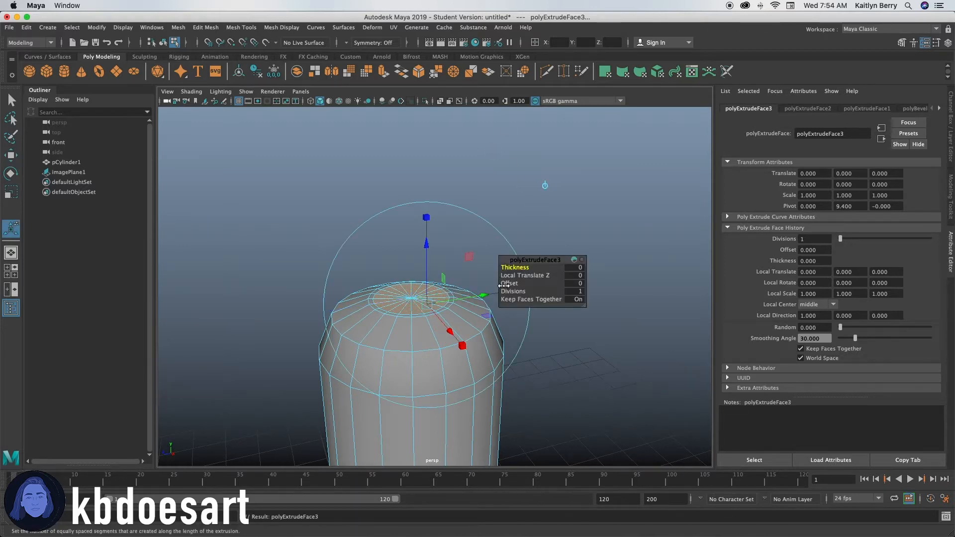
pyautogui.moveTo(513, 268); pyautogui.dragTo(540, 268)
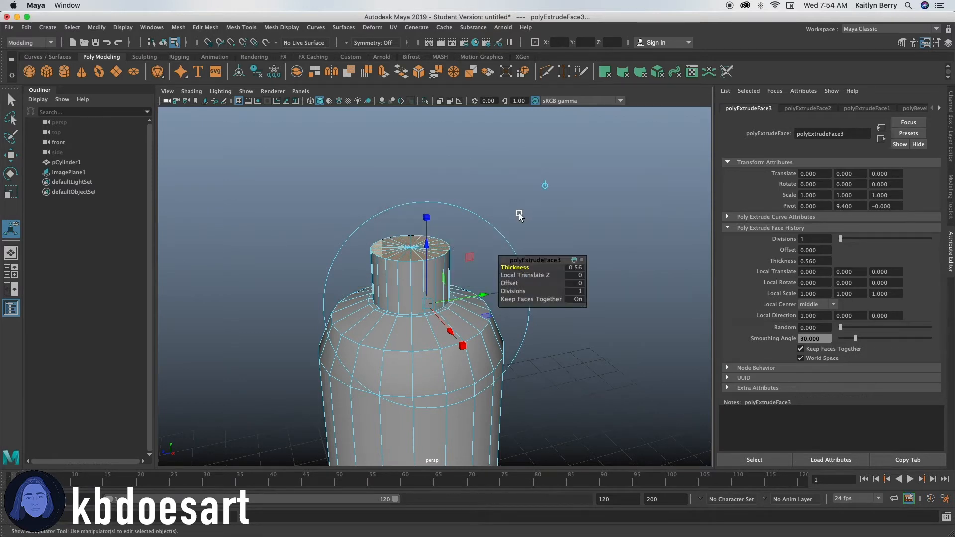
pyautogui.press('space')
pyautogui.press('space')
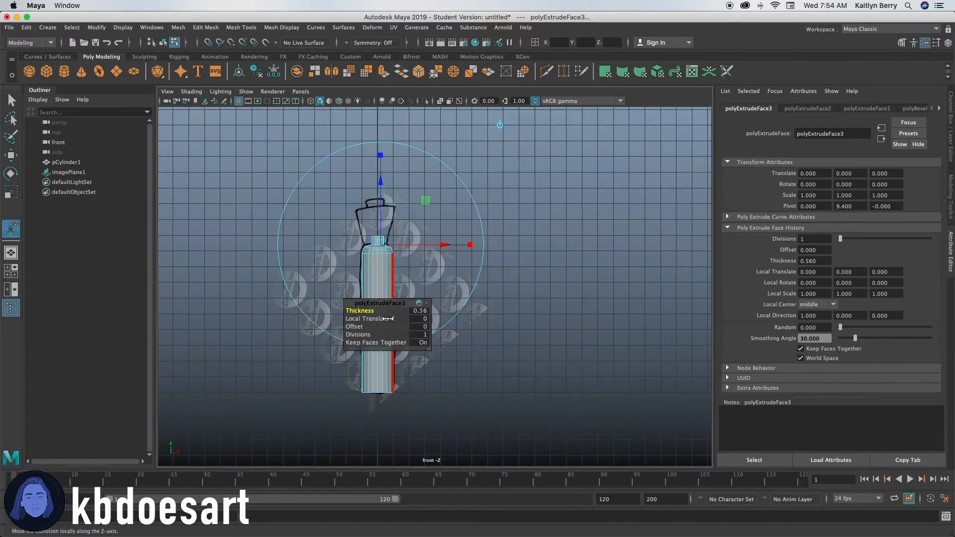
pyautogui.moveTo(363, 311); pyautogui.dragTo(369, 310)
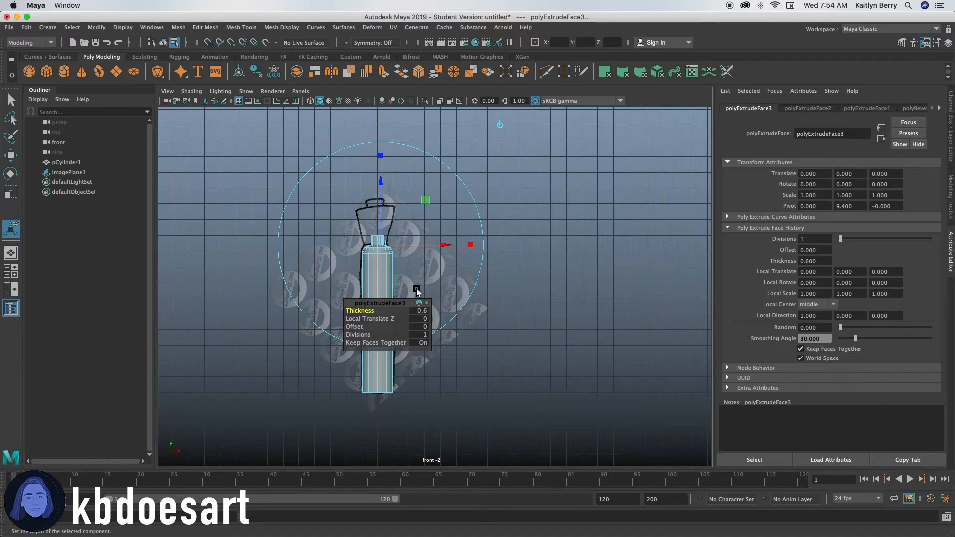
pyautogui.moveTo(364, 310); pyautogui.dragTo(388, 308)
pyautogui.press('space')
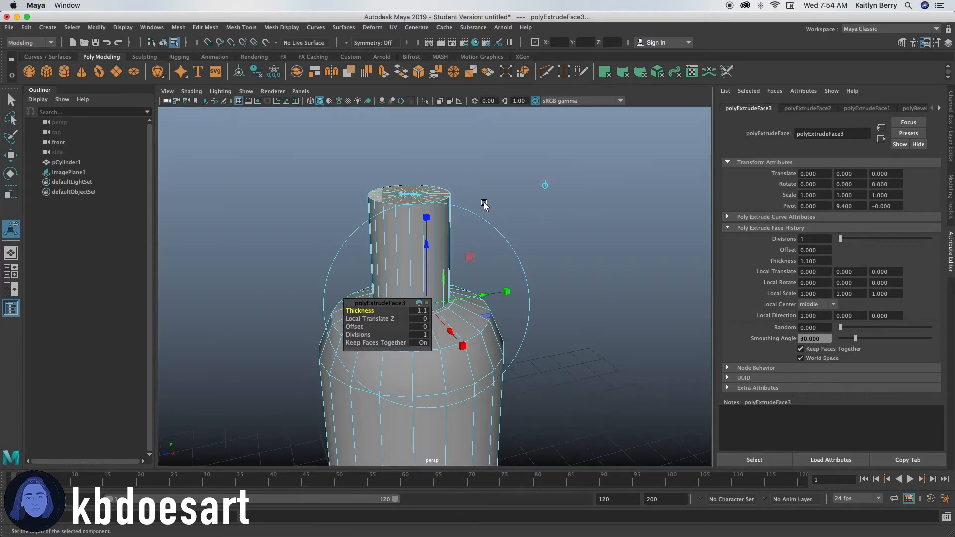
# Step: Extrude the neck's top faces inward with a 0.05 offset, and extrude them again with a thickness of 0.05
pyautogui.hotkey('ctrl', 'e')
pyautogui.moveTo(513, 283); pyautogui.dragTo(515, 283)
pyautogui.keyDown('alt'); pyautogui.moveTo(497, 209); pyautogui.dragTo(500, 224); pyautogui.keyUp('alt')
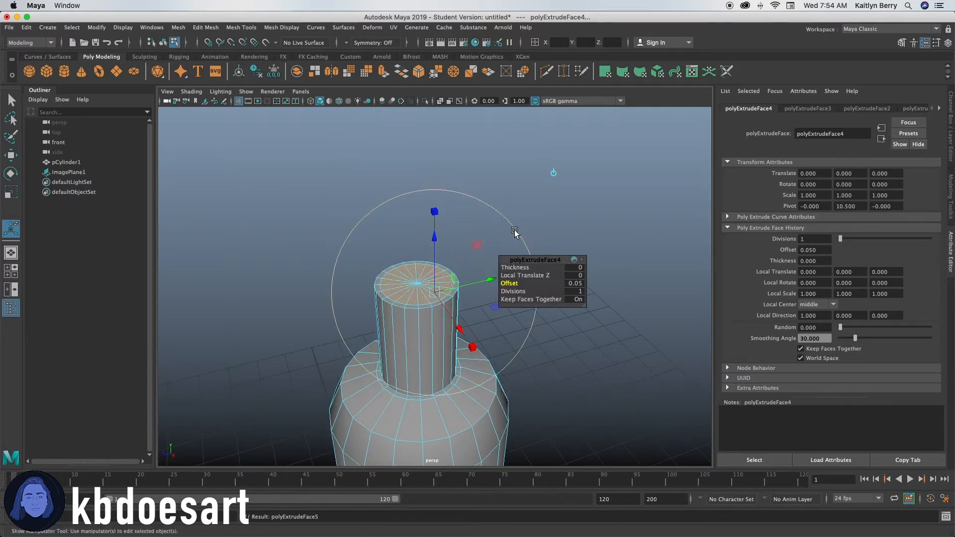
pyautogui.hotkey('ctrl', 'e')
pyautogui.moveTo(515, 268); pyautogui.dragTo(515, 267)
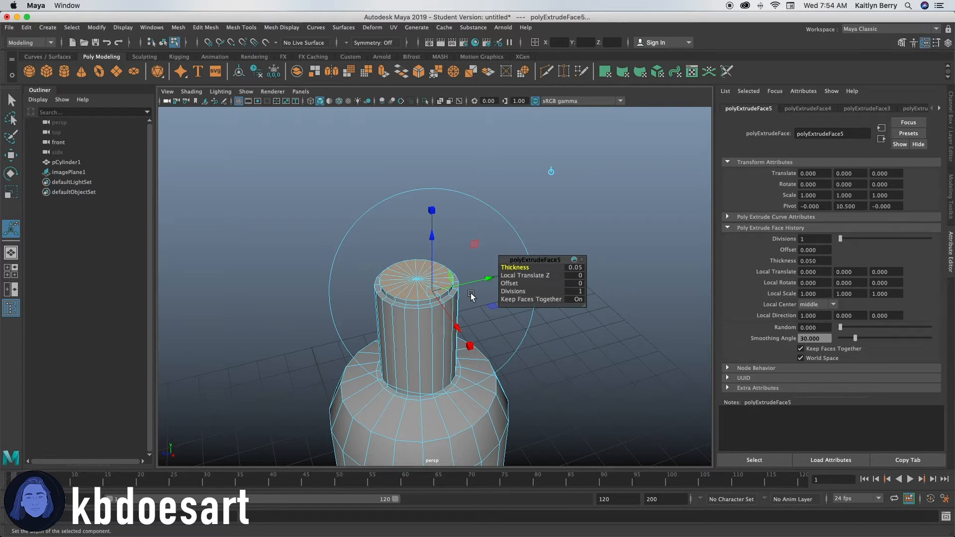
# Step: Extrude the neck's top faces up about 0.455 and scale them down to form a tapered marker tip
pyautogui.hotkey('ctrl', 'e')
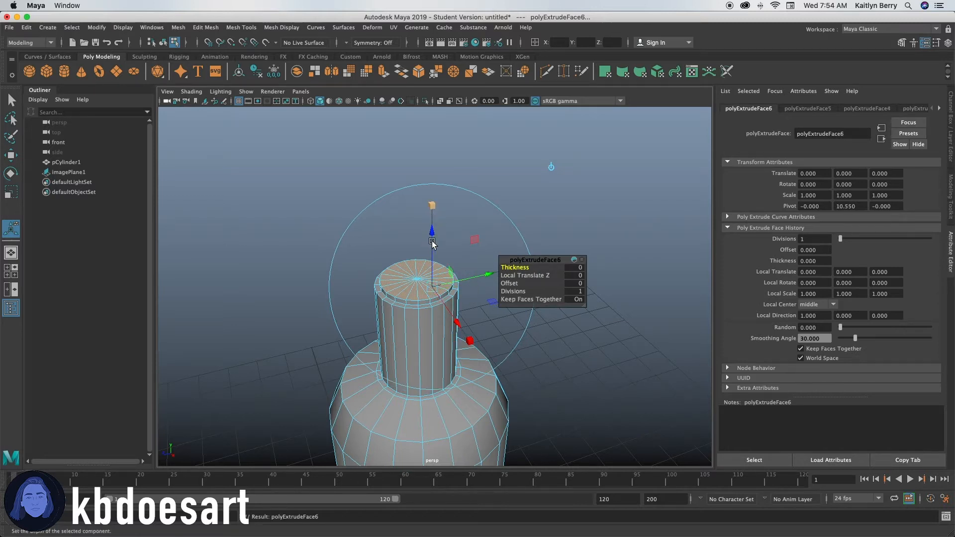
pyautogui.moveTo(433, 235); pyautogui.dragTo(432, 183)
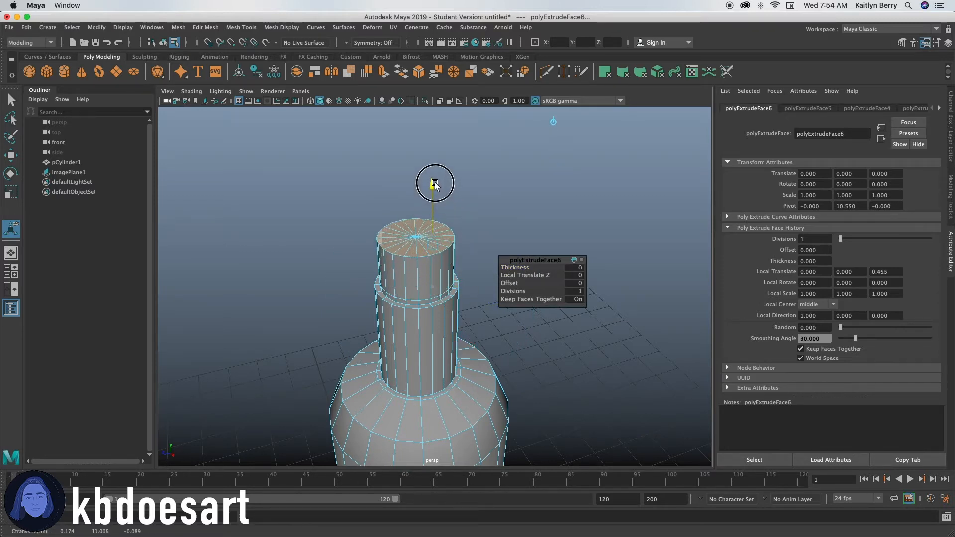
pyautogui.press('r')
pyautogui.moveTo(452, 282); pyautogui.dragTo(402, 237)
pyautogui.moveTo(336, 253); pyautogui.dragTo(374, 247)
pyautogui.moveTo(454, 284); pyautogui.dragTo(435, 253)
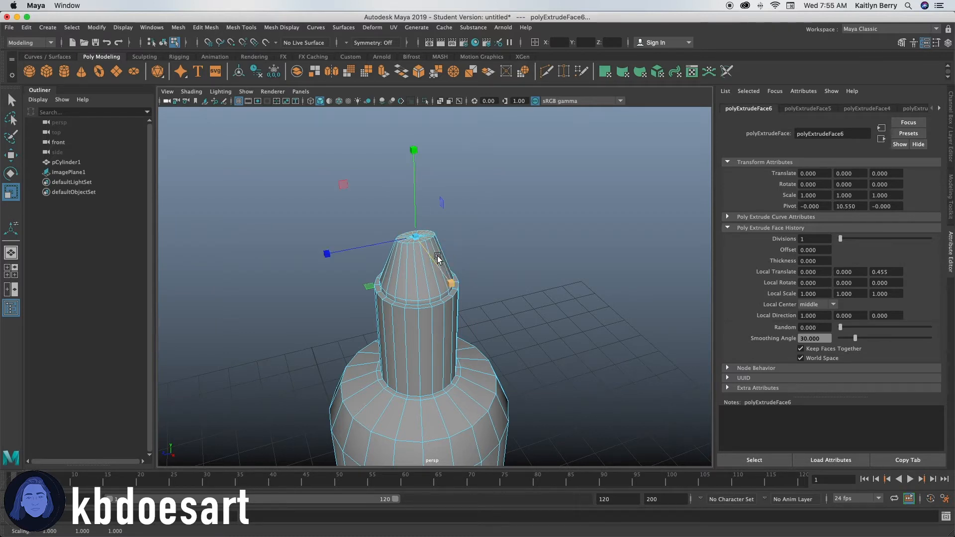
# Step: Rotate the tip's top faces into a slant and raise them to make a longer chisel tip
pyautogui.press('e')
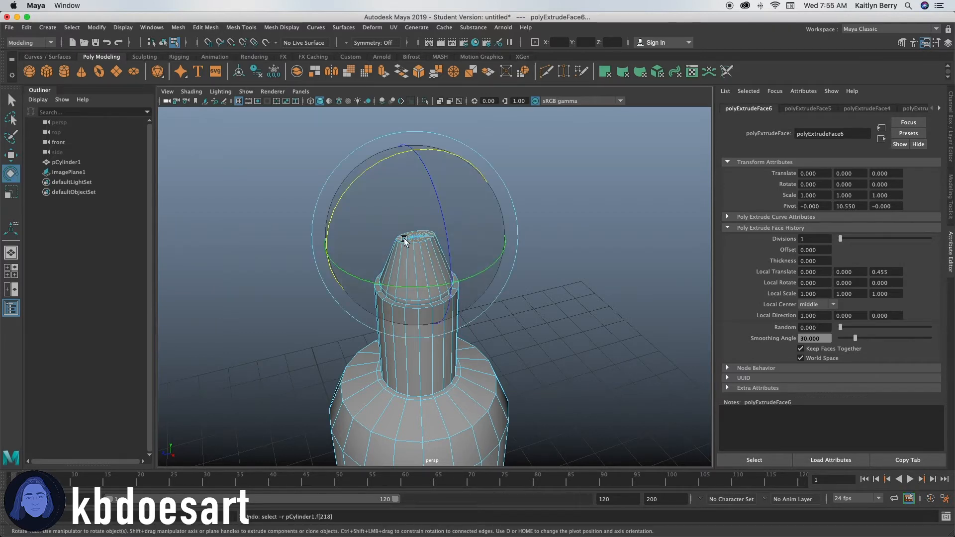
pyautogui.moveTo(348, 189); pyautogui.dragTo(330, 219)
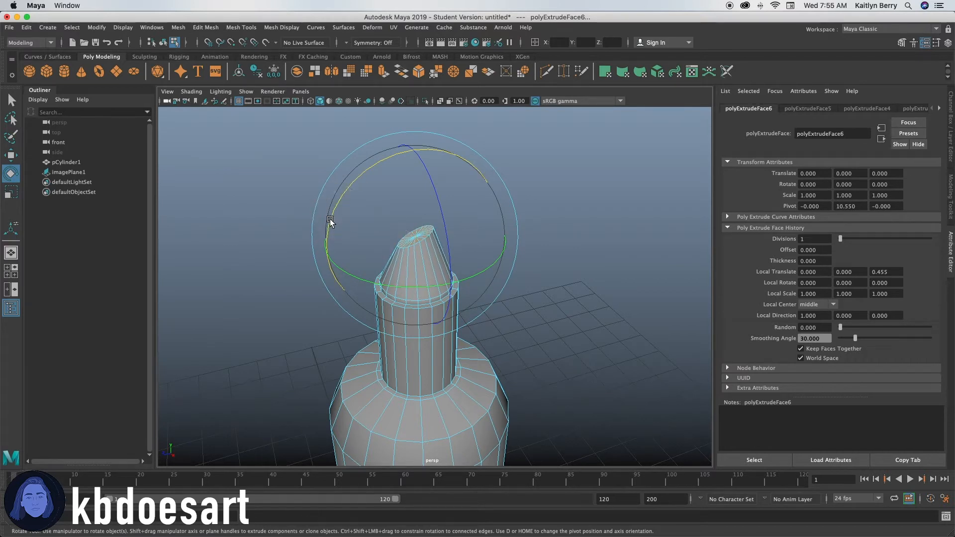
pyautogui.press('w')
pyautogui.moveTo(421, 182); pyautogui.dragTo(412, 139)
# Step: Scale the edge loop at the base of the tip inward horizontally to about 0.84
pyautogui.keyDown('alt'); pyautogui.moveTo(539, 309); pyautogui.dragTo(373, 321, button='right'); pyautogui.keyUp('alt')
pyautogui.keyDown('alt'); pyautogui.moveTo(373, 321); pyautogui.dragTo(427, 362); pyautogui.keyUp('alt')
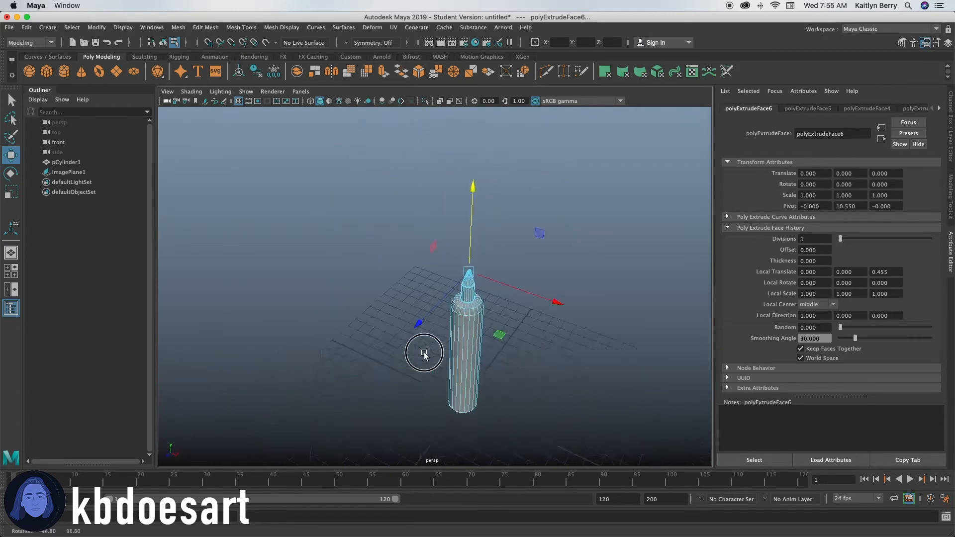
pyautogui.keyDown('alt'); pyautogui.moveTo(426, 363); pyautogui.dragTo(460, 316, button='right'); pyautogui.keyUp('alt')
pyautogui.keyDown('alt'); pyautogui.moveTo(390, 286); pyautogui.dragTo(473, 335, button='middle'); pyautogui.keyUp('alt')
pyautogui.keyDown('alt'); pyautogui.moveTo(403, 319); pyautogui.dragTo(441, 290, button='right'); pyautogui.keyUp('alt')
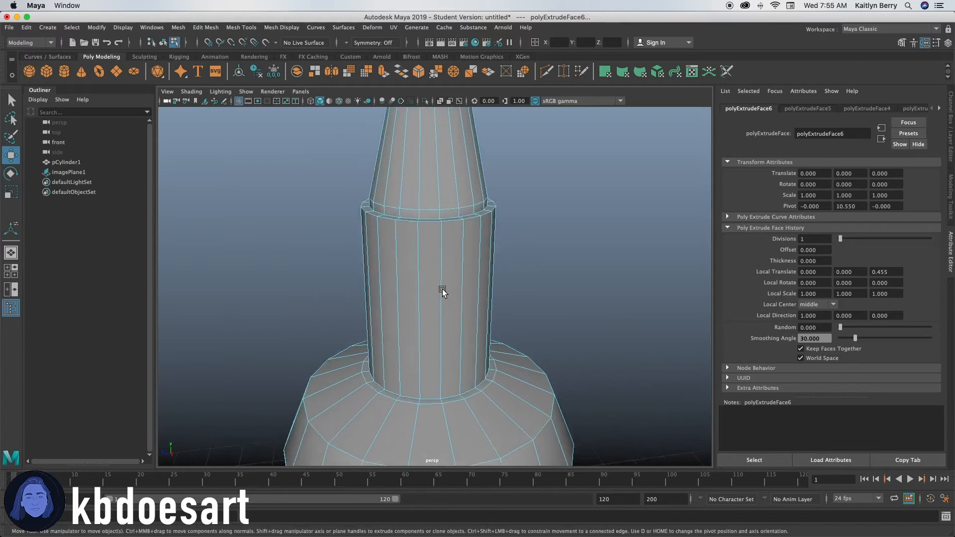
pyautogui.keyDown('alt'); pyautogui.moveTo(442, 239); pyautogui.dragTo(456, 317, button='middle'); pyautogui.keyUp('alt')
pyautogui.moveTo(462, 231); pyautogui.dragTo(465, 216, button='right')
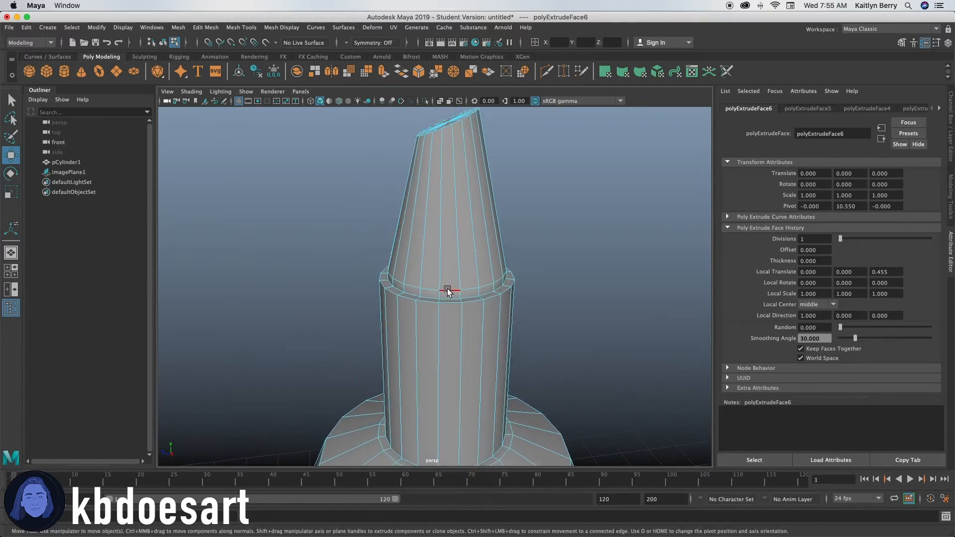
pyautogui.doubleClick(448, 289)
pyautogui.press('r')
pyautogui.moveTo(449, 268); pyautogui.dragTo(436, 271)
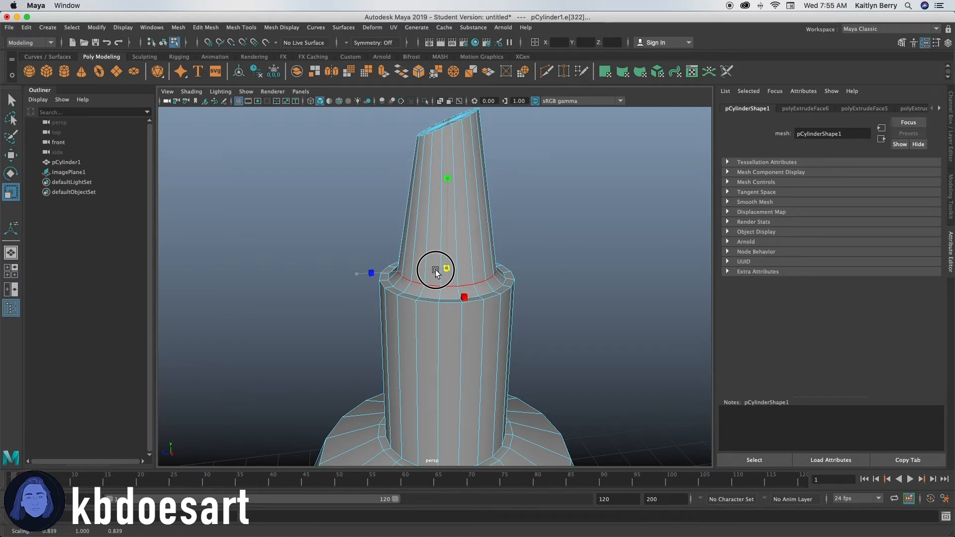
pyautogui.moveTo(436, 271); pyautogui.dragTo(437, 278)
# Step: Insert an edge loop on the ledge between the tip and the neck with Multi-Cut, and check it in smooth preview
pyautogui.keyDown('shift'); pyautogui.doubleClick(471, 251); pyautogui.keyUp('shift')
pyautogui.keyDown('shift'); pyautogui.moveTo(472, 246); pyautogui.dragTo(418, 248, button='right'); pyautogui.keyUp('shift')
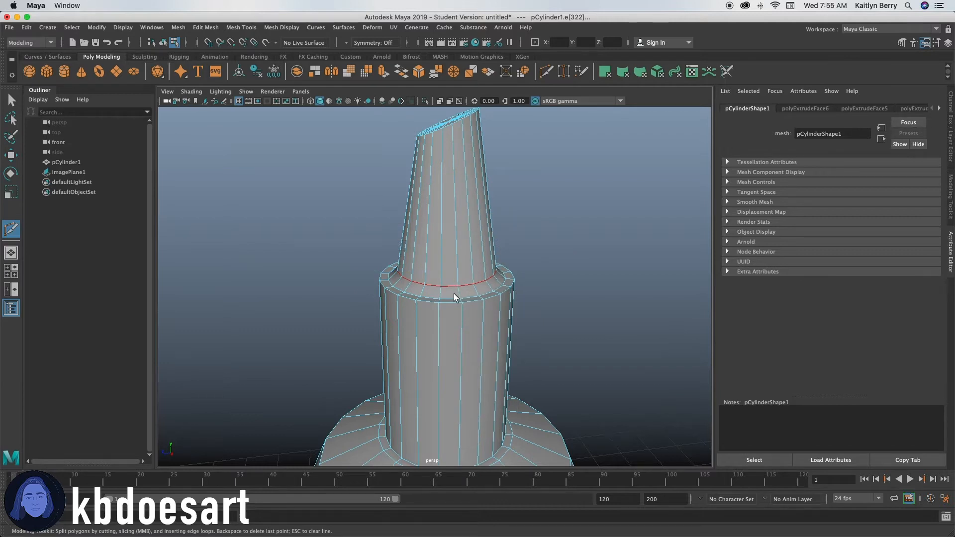
pyautogui.keyDown('ctrl'); pyautogui.click(455, 292); pyautogui.keyUp('ctrl')
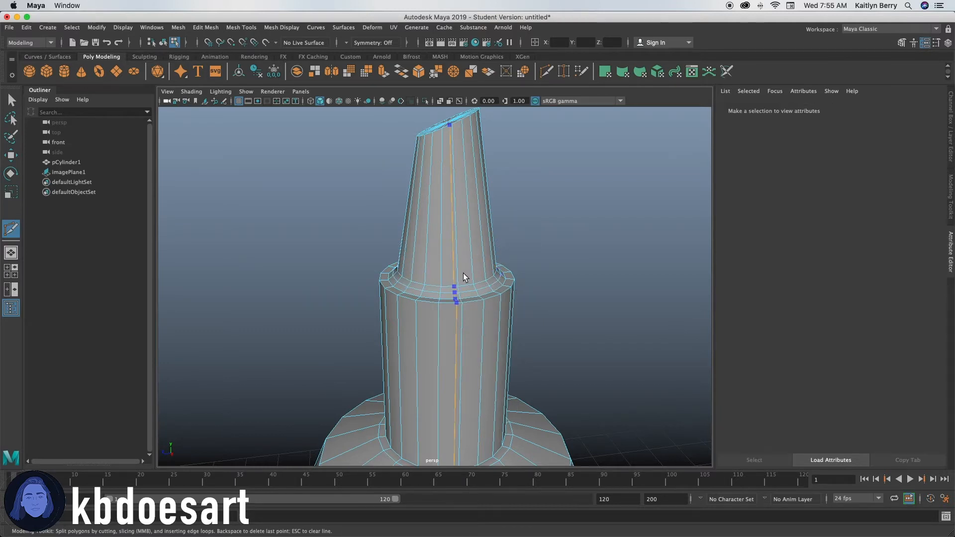
pyautogui.press('3')
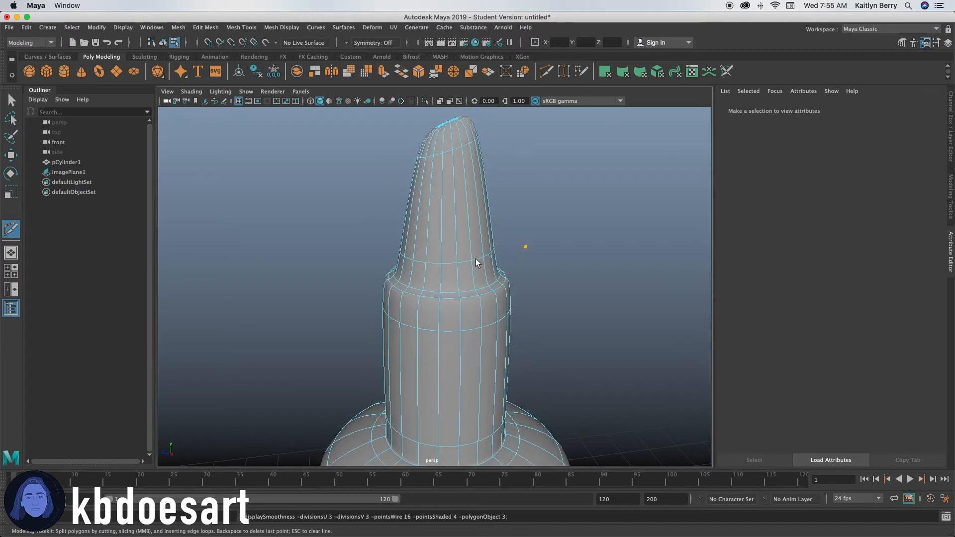
pyautogui.press('1')
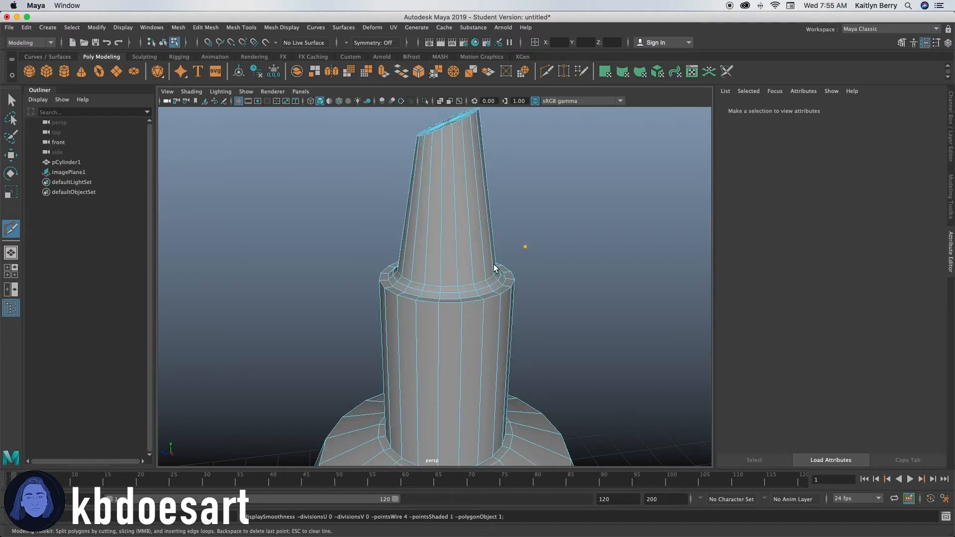
pyautogui.press('q')
# Step: Bevel the outer edge loop at the top of the neck with 2 segments
pyautogui.scroll(-10, 575, 258)
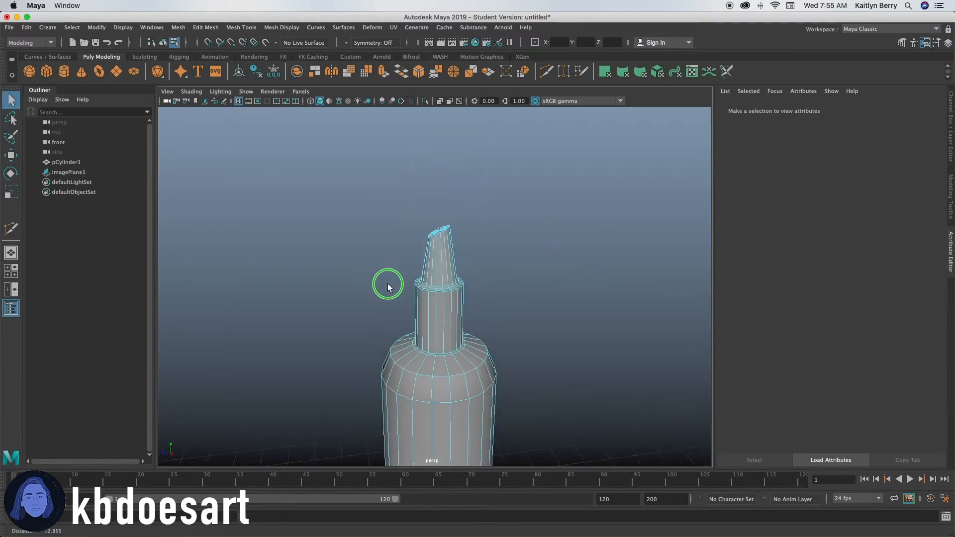
pyautogui.press('space')
pyautogui.press('space')
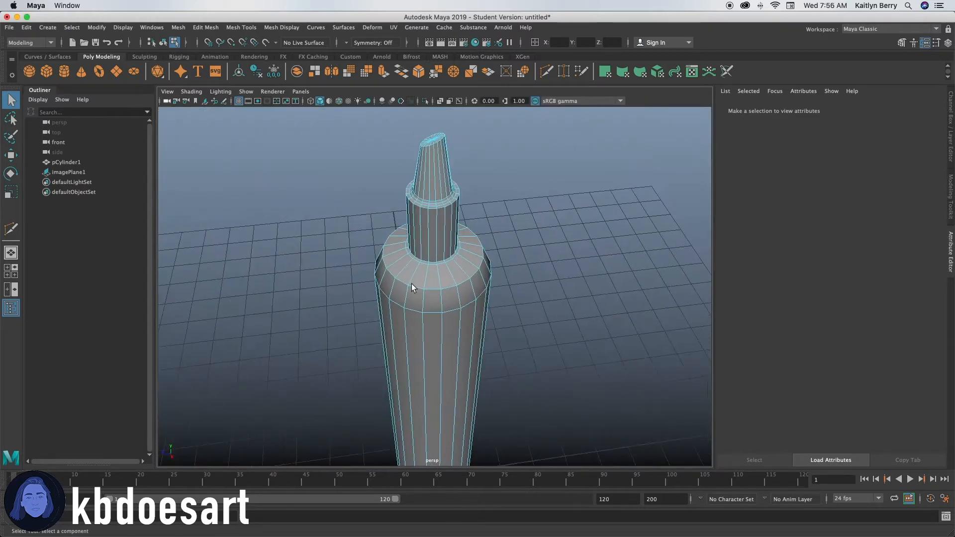
pyautogui.scroll(8, 448, 203)
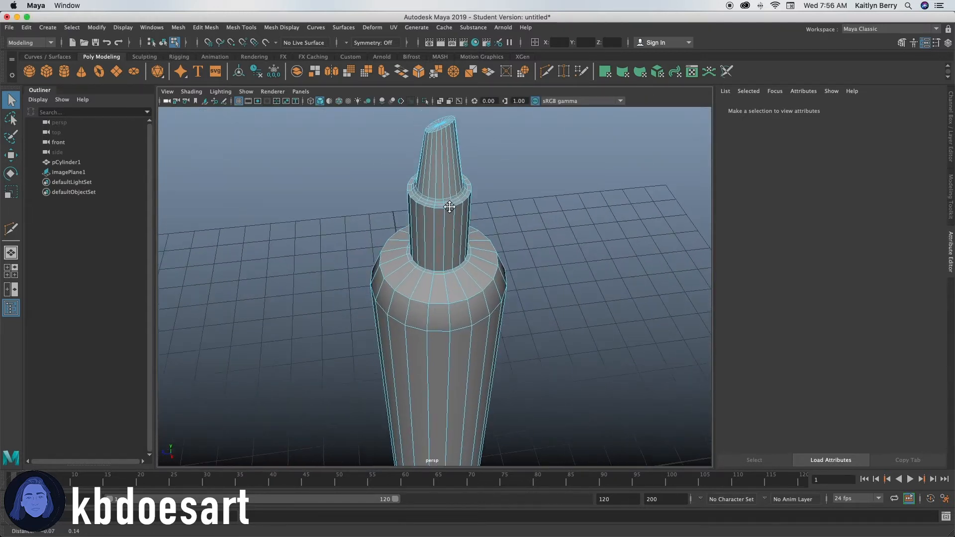
pyautogui.keyDown('alt'); pyautogui.moveTo(529, 245); pyautogui.dragTo(484, 250, button='middle'); pyautogui.keyUp('alt')
pyautogui.moveTo(437, 239); pyautogui.dragTo(437, 215, button='right')
pyautogui.doubleClick(428, 246)
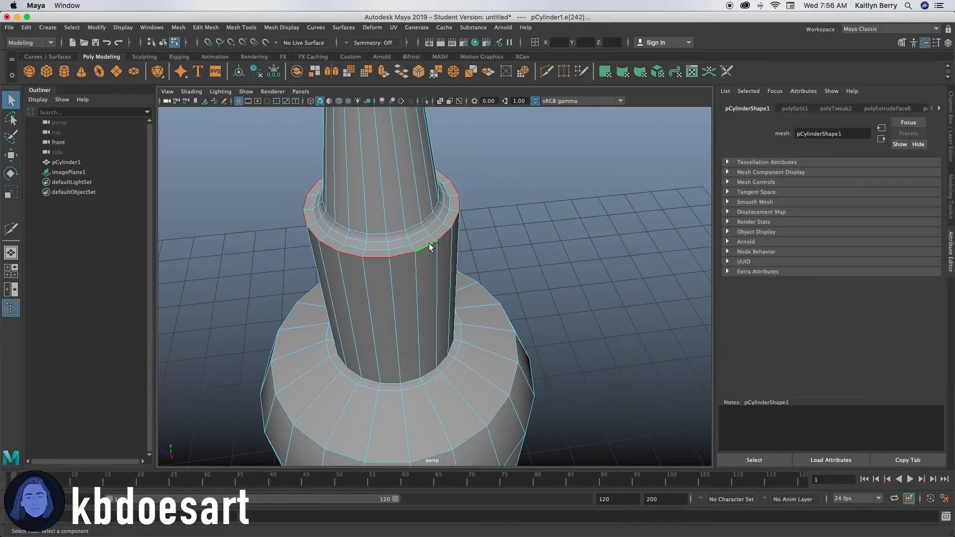
pyautogui.hotkey('ctrl', 'b')
pyautogui.click(552, 275)
pyautogui.write('2')
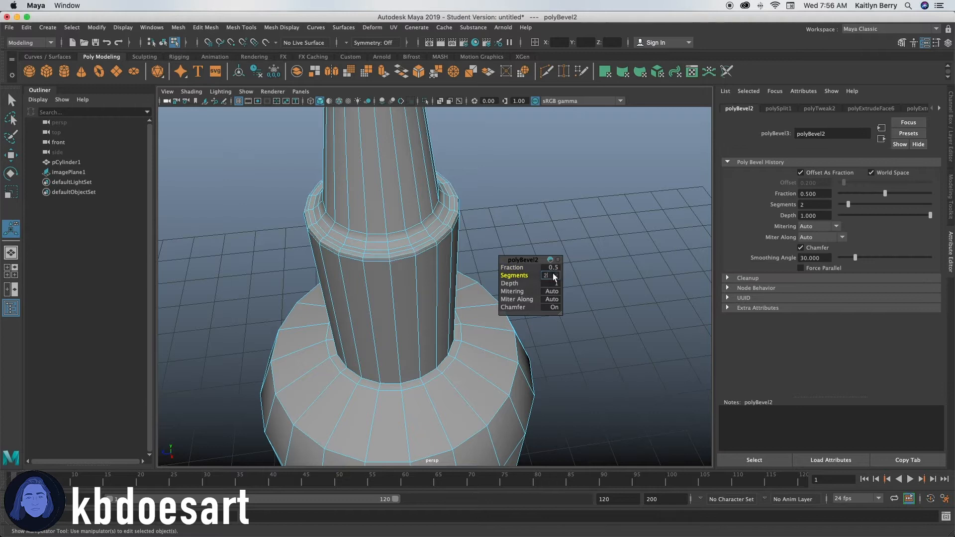
pyautogui.press('Return')
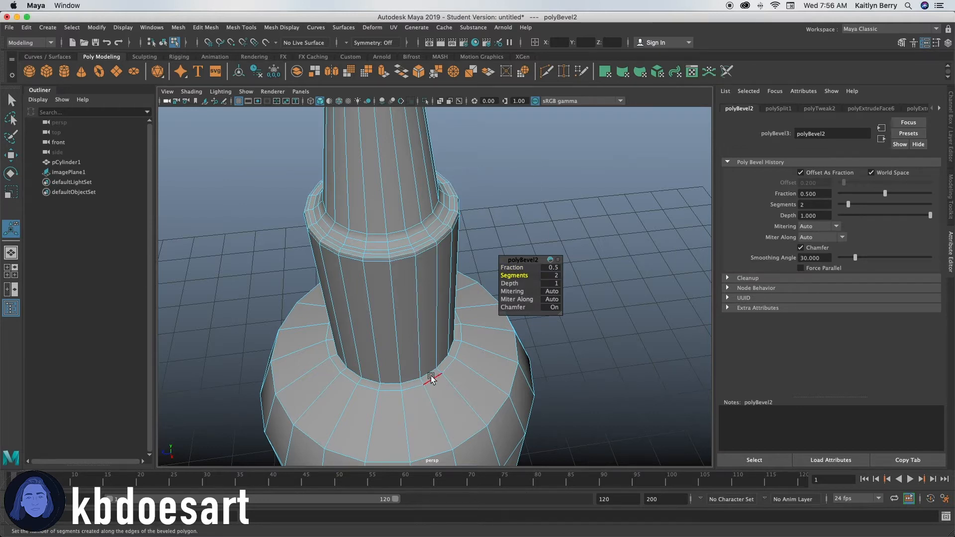
# Step: Bevel the edge loop where the neck meets the marker body with 2 segments
pyautogui.doubleClick(428, 372)
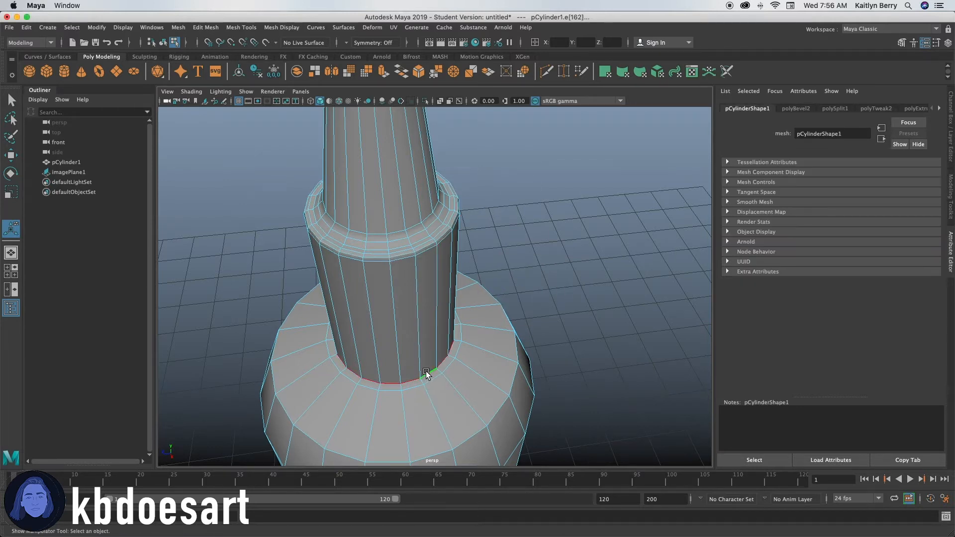
pyautogui.hotkey('ctrl', 'b')
pyautogui.click(555, 276)
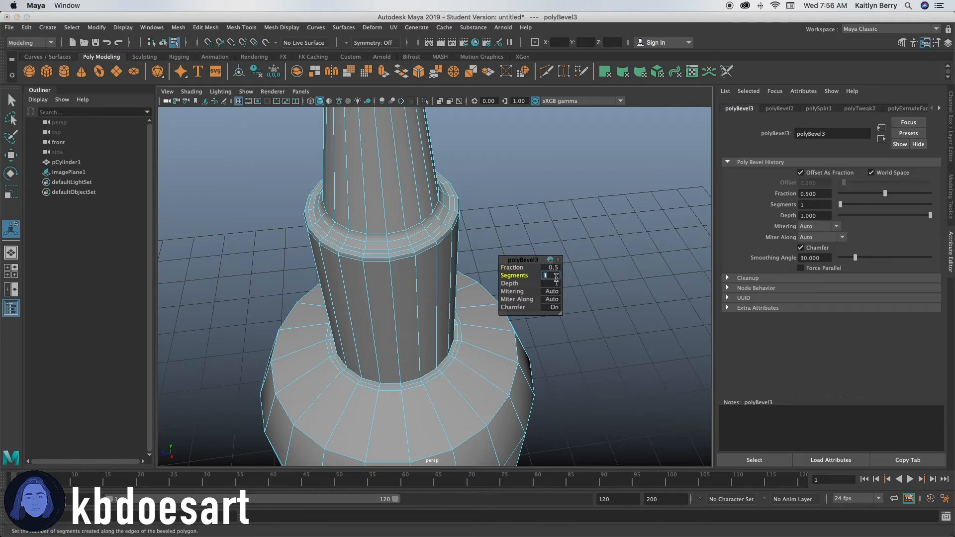
pyautogui.write('2')
pyautogui.press('Return')
# Step: Bevel the edge loop around the slanted top of the chisel tip with 2 segments
pyautogui.keyDown('alt'); pyautogui.moveTo(514, 254); pyautogui.dragTo(425, 222); pyautogui.keyUp('alt')
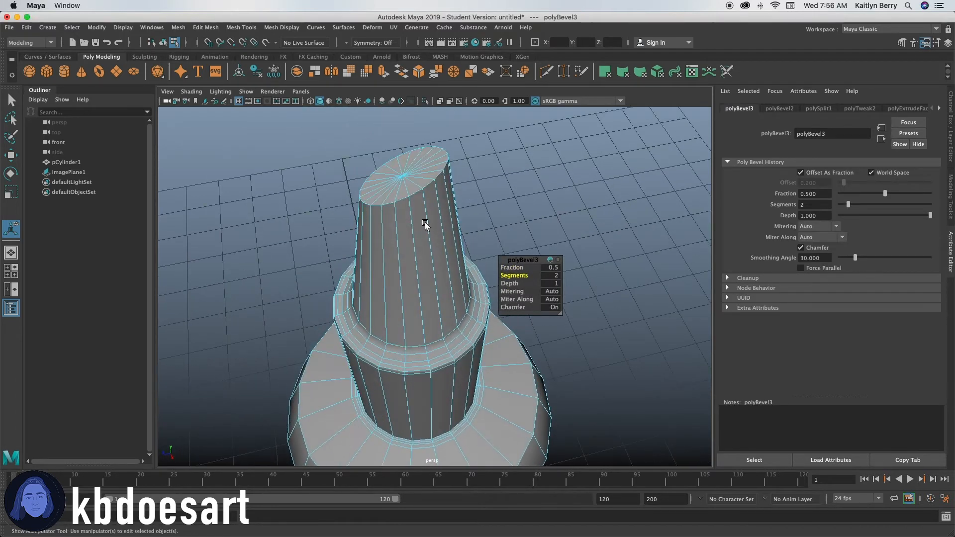
pyautogui.doubleClick(414, 193)
pyautogui.press('3')
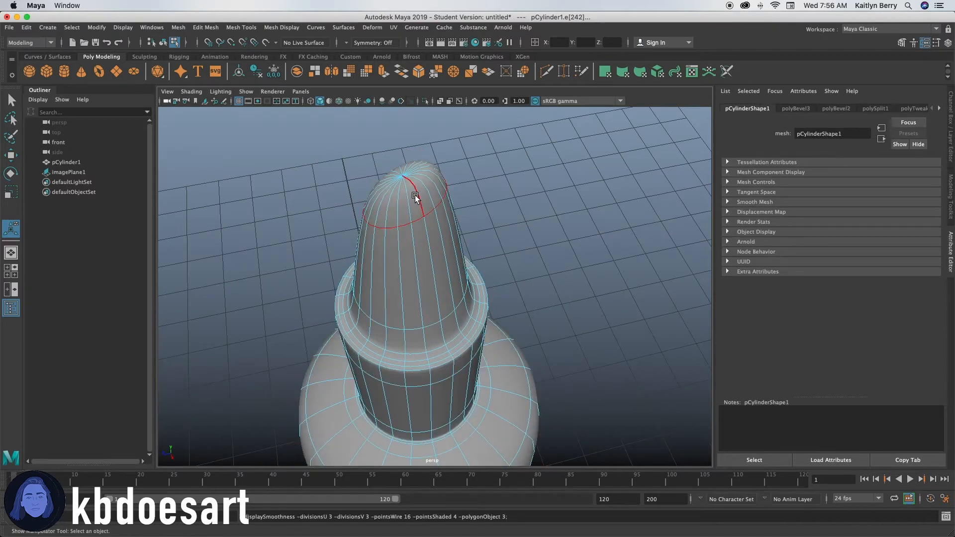
pyautogui.press('1')
pyautogui.hotkey('ctrl', 'b')
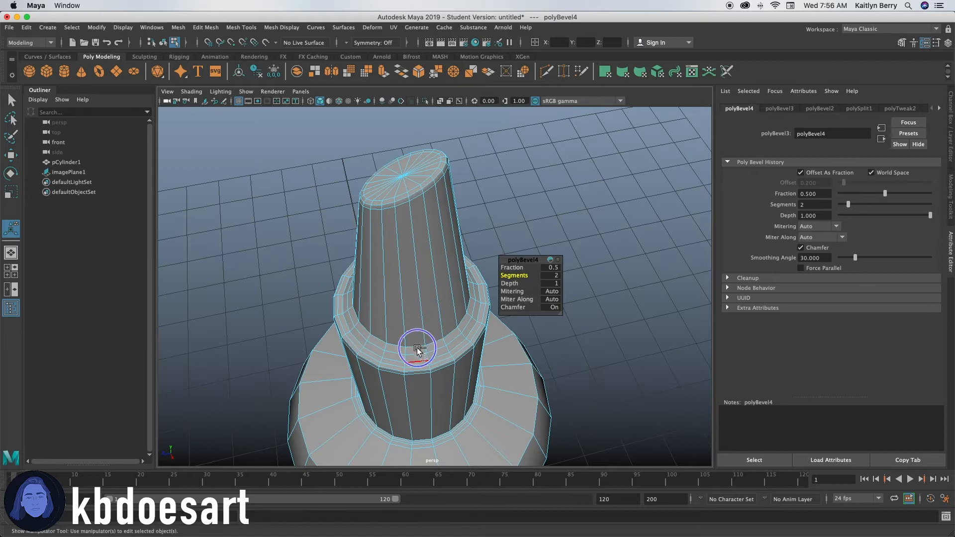
# Step: Bevel the edge loop at the base of the tip with 2 segments and a fraction of 0.2
pyautogui.scroll(2, 376, 284)
pyautogui.scroll(2, 418, 224)
pyautogui.scroll(2, 405, 255)
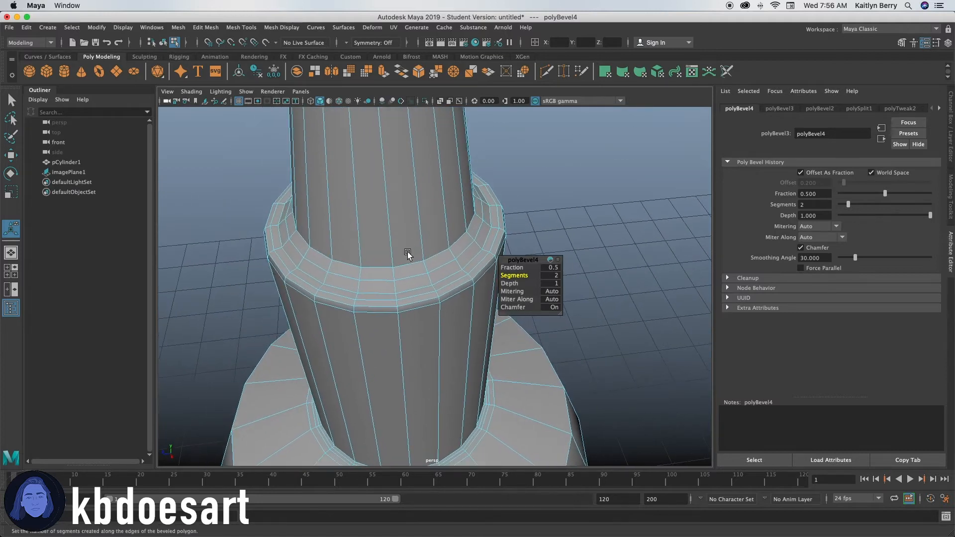
pyautogui.click(407, 265)
pyautogui.hotkey('ctrl', 'b')
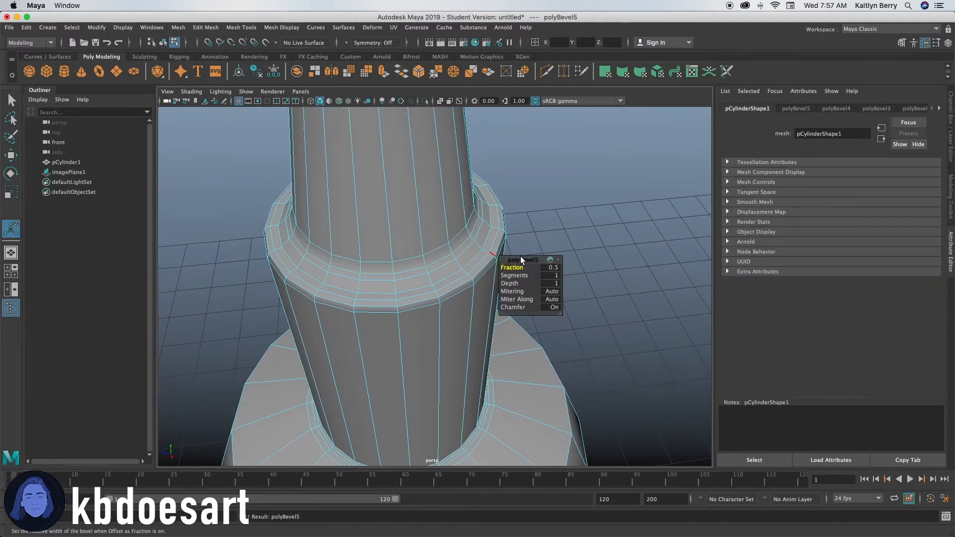
pyautogui.click(553, 276)
pyautogui.write('2')
pyautogui.press('Return')
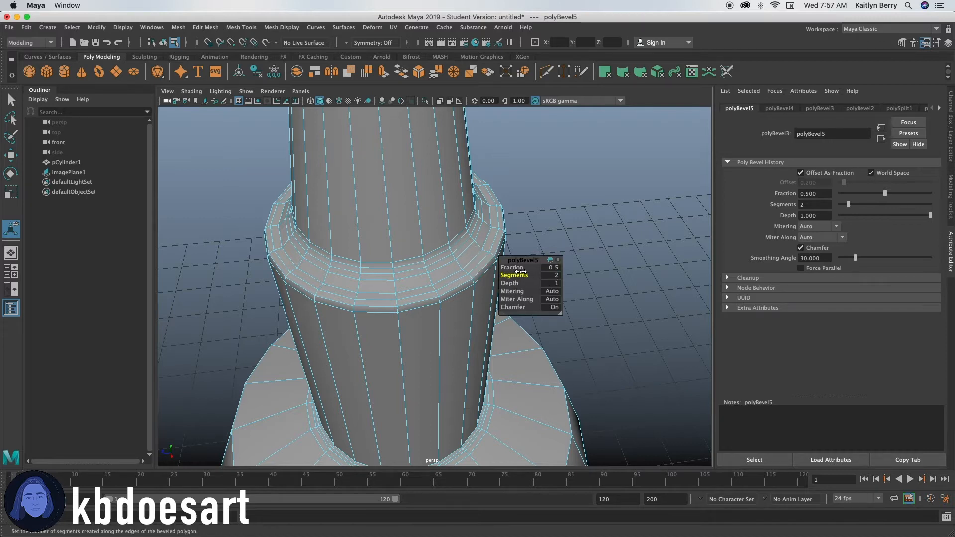
pyautogui.moveTo(515, 267); pyautogui.dragTo(503, 267)
# Step: Bevel the edge loop near the outer rim of the neck's ledge with 2 segments and turn on smooth preview
pyautogui.click(379, 292)
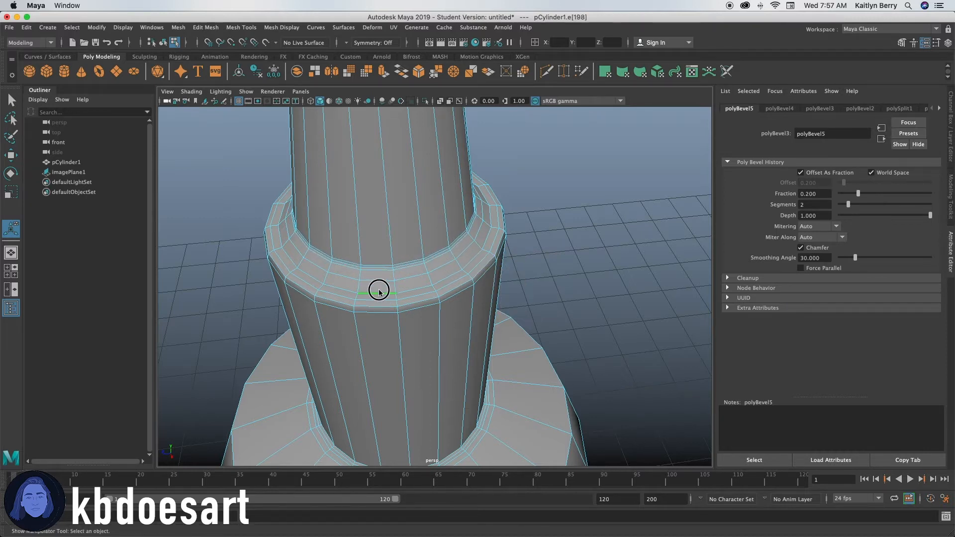
pyautogui.hotkey('ctrl', 'b')
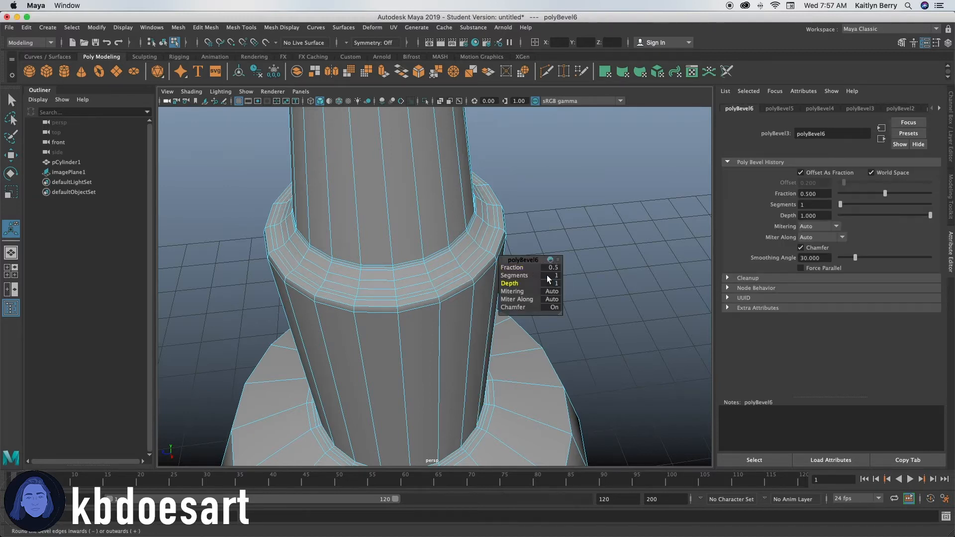
pyautogui.click(547, 276)
pyautogui.write('2')
pyautogui.press('Return')
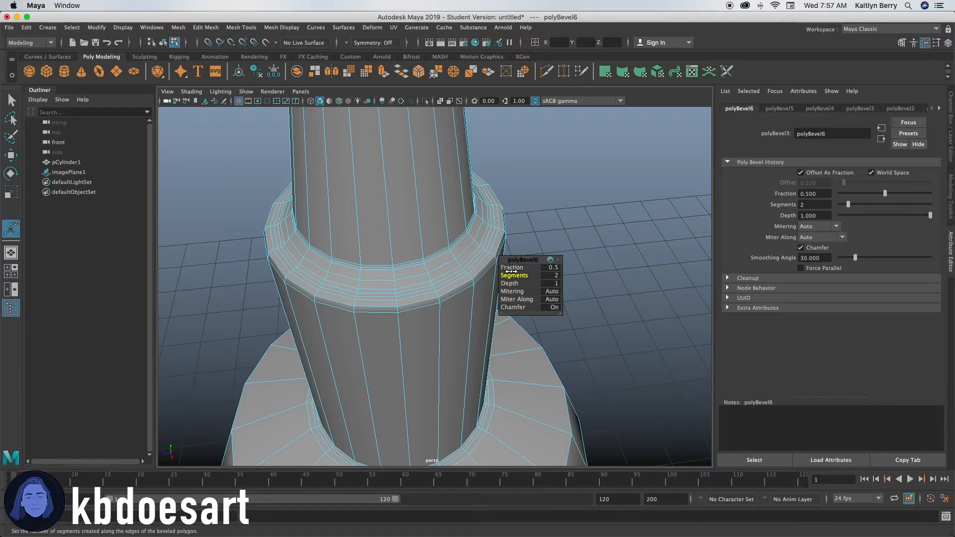
pyautogui.moveTo(505, 267); pyautogui.dragTo(505, 267)
pyautogui.click(381, 259)
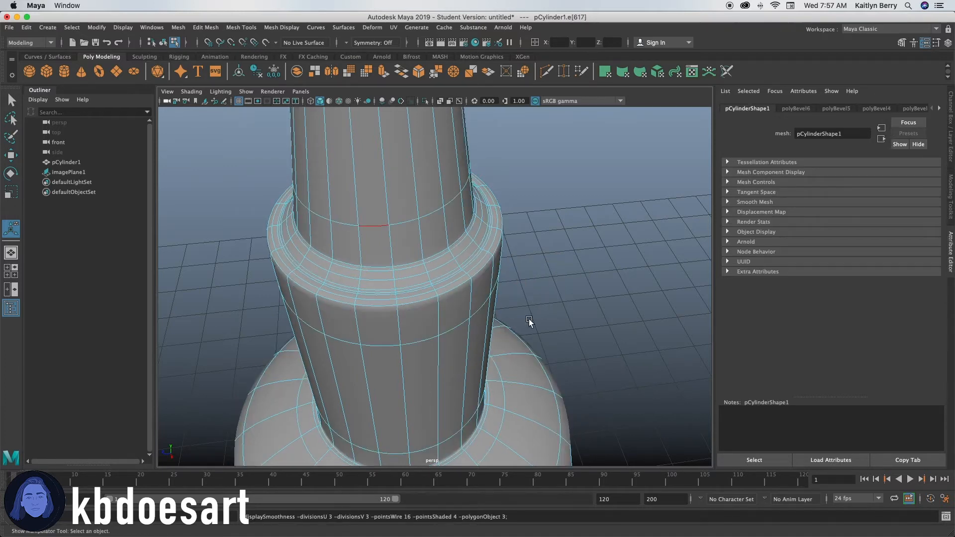
# Step: Check the smoothed marker, return to the unsmoothed display, and bevel the outer edge loop of the body's base with 2 segments
pyautogui.keyDown('alt'); pyautogui.moveTo(530, 319); pyautogui.dragTo(518, 303); pyautogui.keyUp('alt')
pyautogui.keyDown('alt'); pyautogui.moveTo(518, 304); pyautogui.dragTo(316, 321, button='right'); pyautogui.keyUp('alt')
pyautogui.keyDown('alt'); pyautogui.moveTo(440, 275); pyautogui.dragTo(314, 309, button='right'); pyautogui.keyUp('alt')
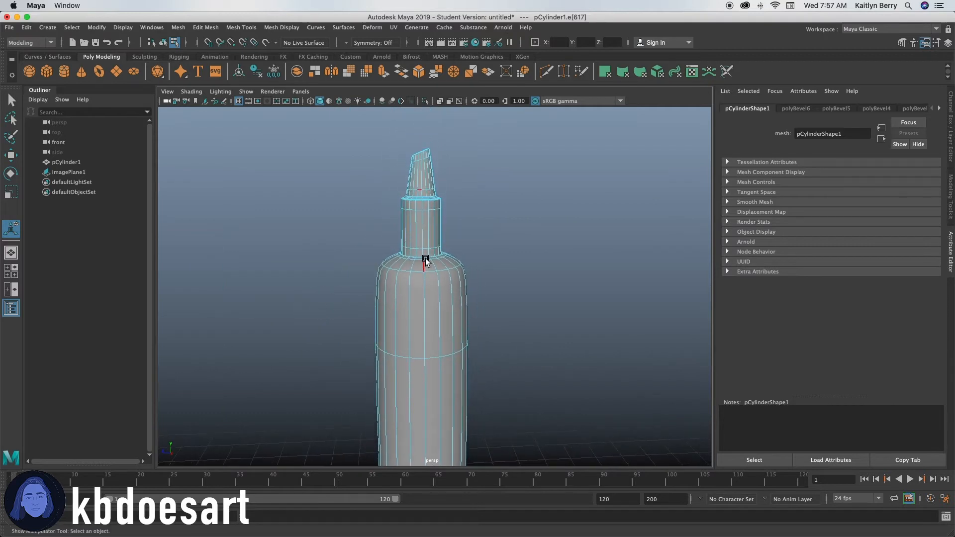
pyautogui.keyDown('alt'); pyautogui.moveTo(426, 262); pyautogui.dragTo(437, 312); pyautogui.keyUp('alt')
pyautogui.keyDown('alt'); pyautogui.moveTo(472, 406); pyautogui.dragTo(510, 290, button='middle'); pyautogui.keyUp('alt')
pyautogui.keyDown('alt'); pyautogui.moveTo(507, 318); pyautogui.dragTo(461, 311); pyautogui.keyUp('alt')
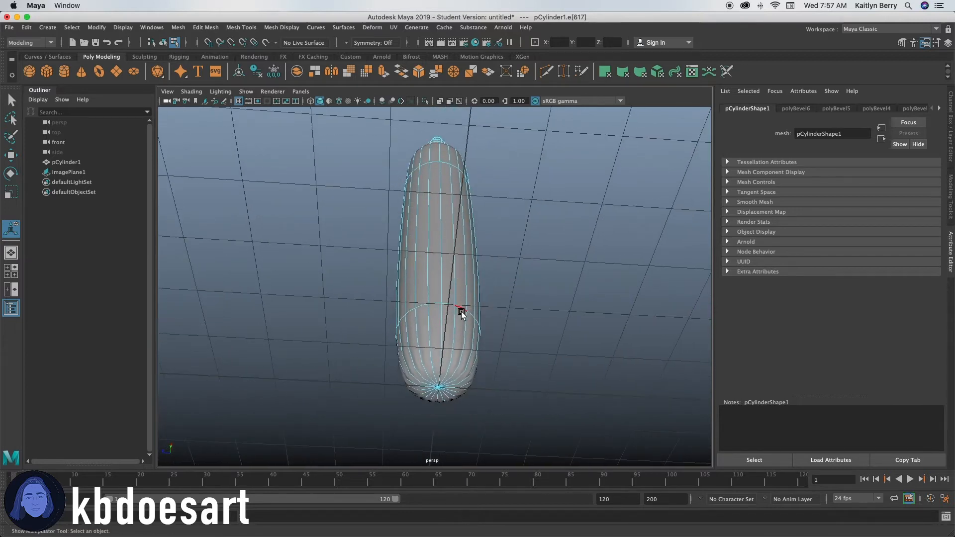
pyautogui.press('1')
pyautogui.doubleClick(454, 347)
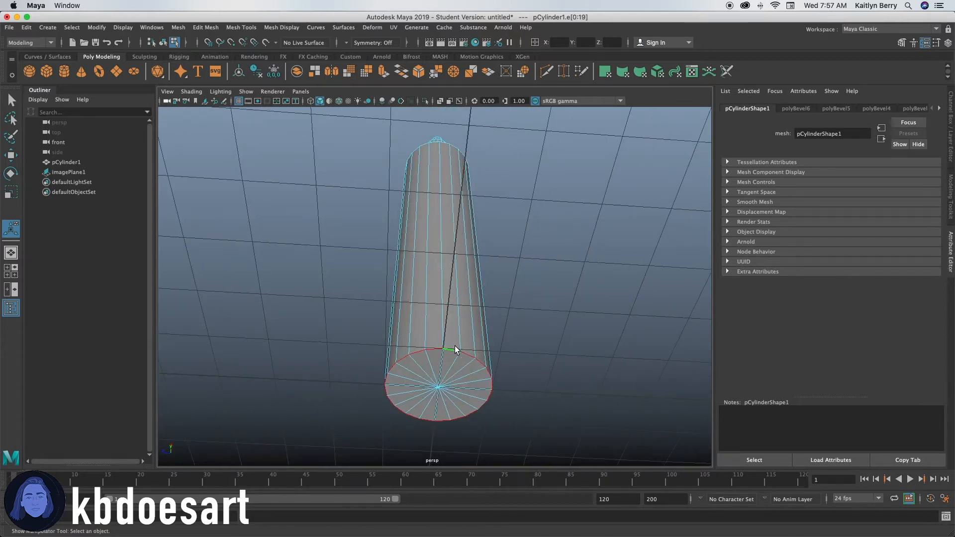
pyautogui.hotkey('ctrl', 'b')
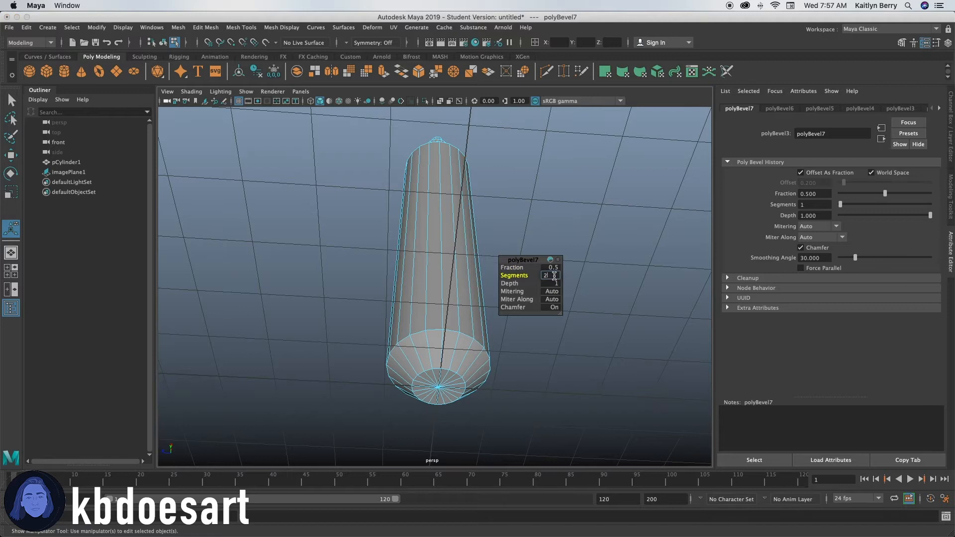
pyautogui.press('Return')
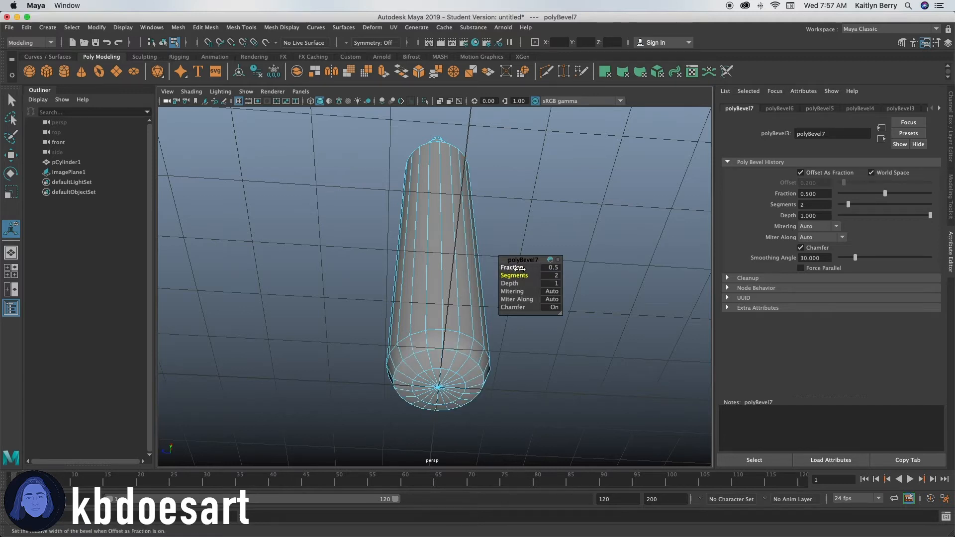
# Step: Reduce the base bevel's fraction to 0.09 and check the base in smooth preview
pyautogui.moveTo(518, 269); pyautogui.dragTo(513, 270)
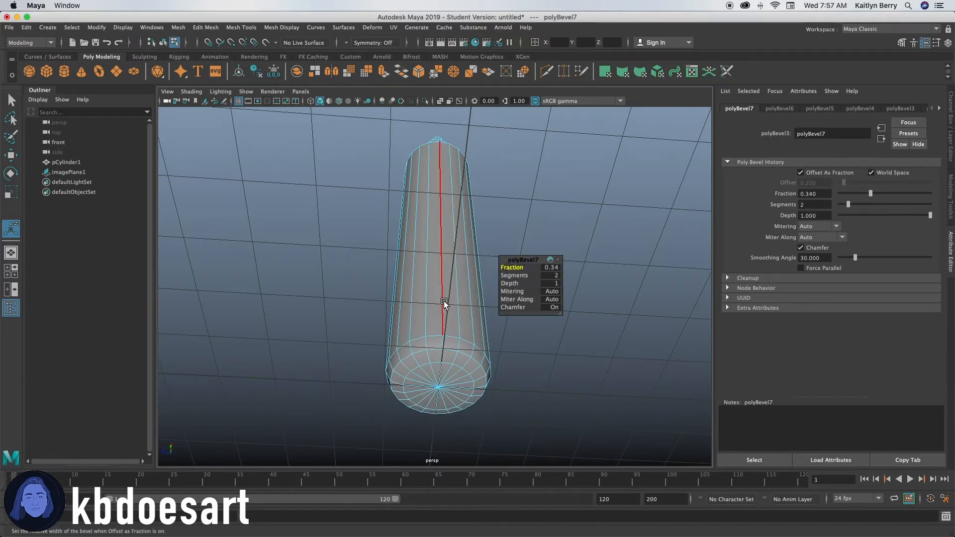
pyautogui.keyDown('alt'); pyautogui.moveTo(454, 305); pyautogui.dragTo(438, 350); pyautogui.keyUp('alt')
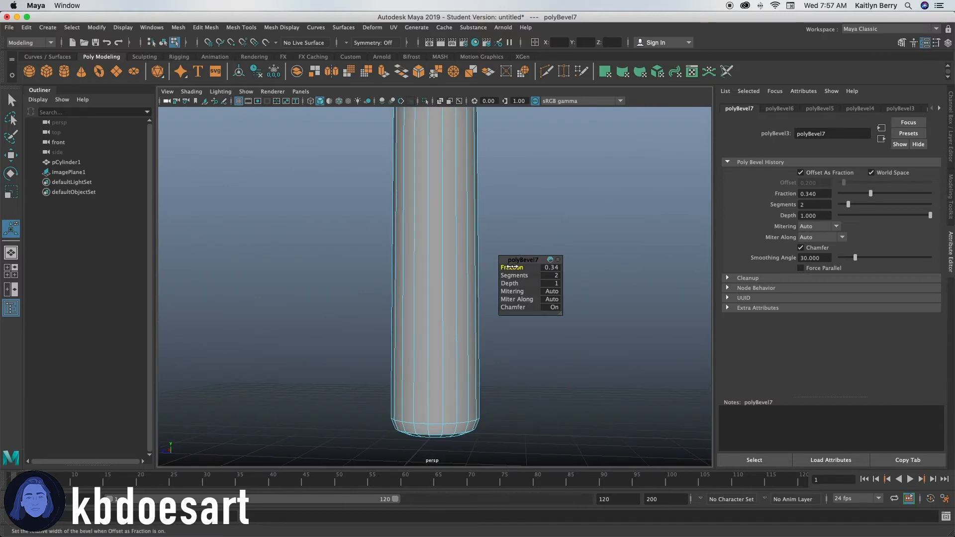
pyautogui.moveTo(513, 267); pyautogui.dragTo(507, 266)
pyautogui.press('3')
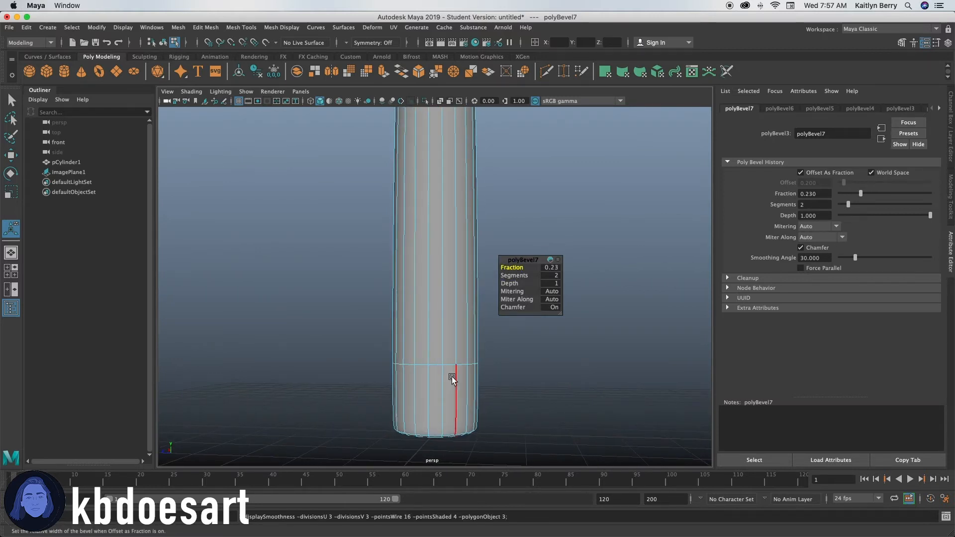
pyautogui.press('1')
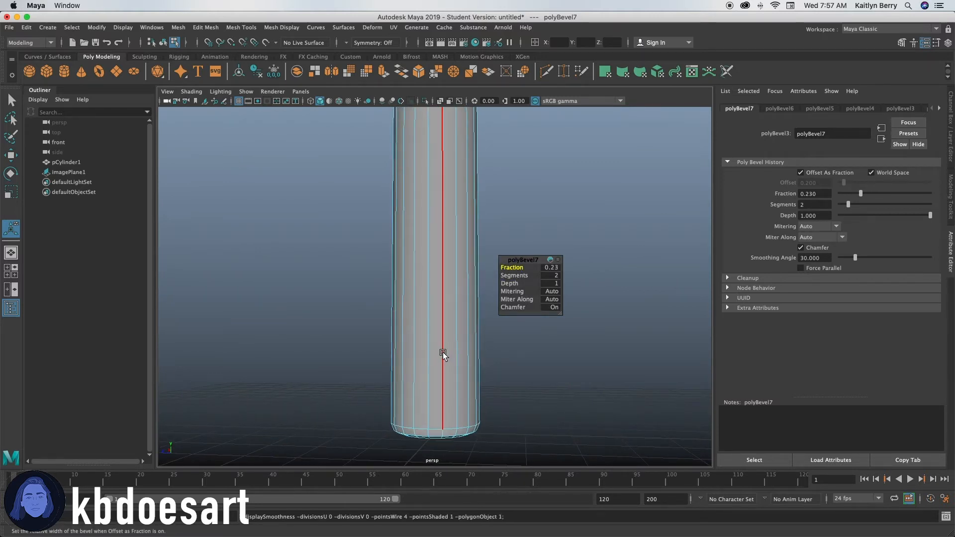
pyautogui.moveTo(525, 266); pyautogui.dragTo(516, 264)
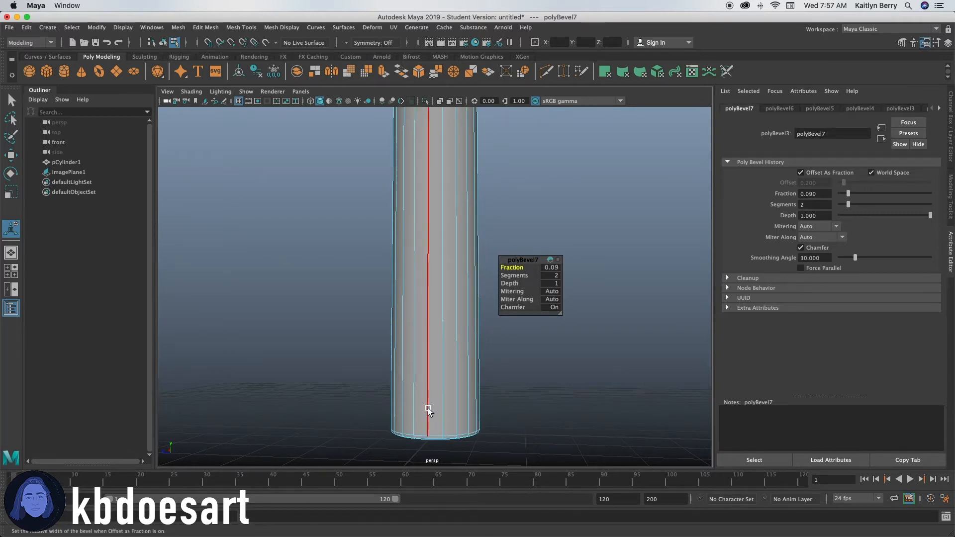
pyautogui.keyDown('alt'); pyautogui.moveTo(426, 408); pyautogui.dragTo(416, 358); pyautogui.keyUp('alt')
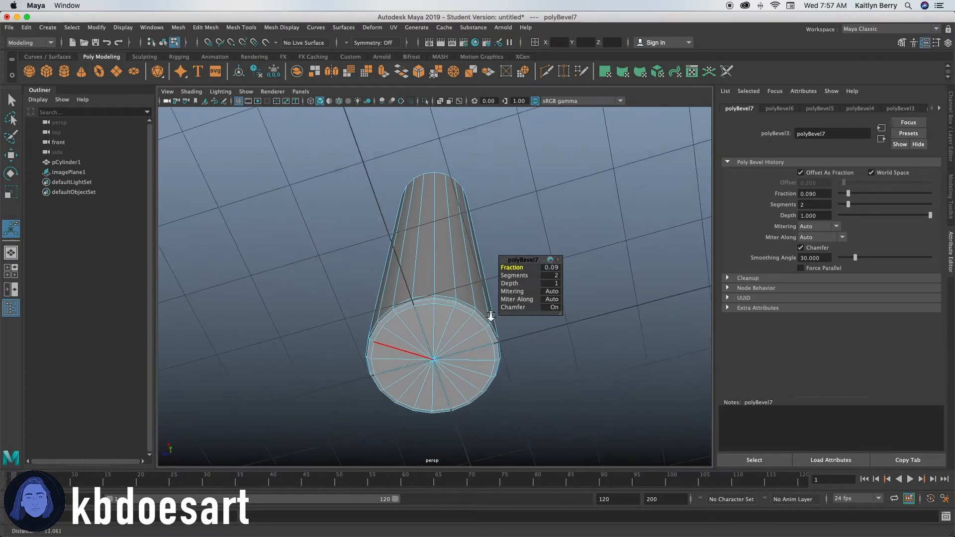
pyautogui.click(452, 334)
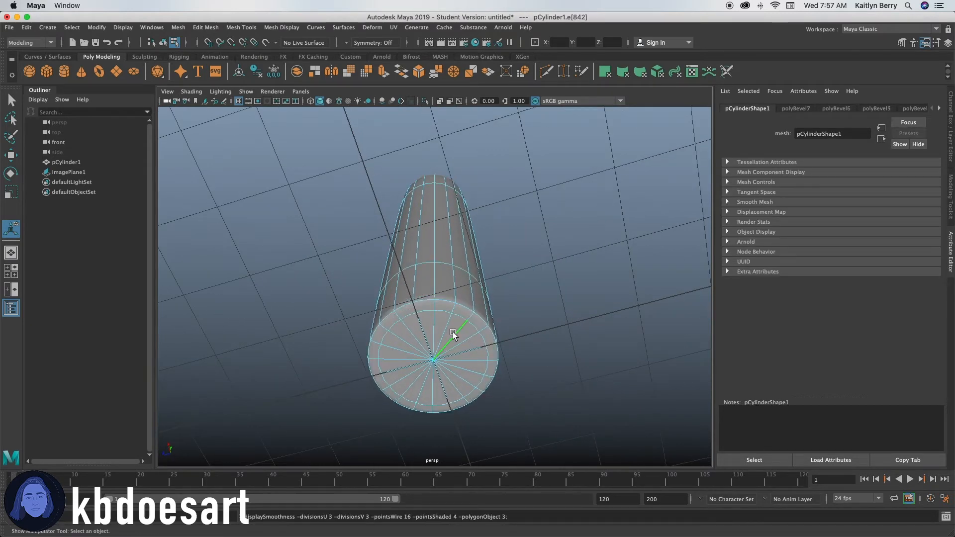
pyautogui.press('1')
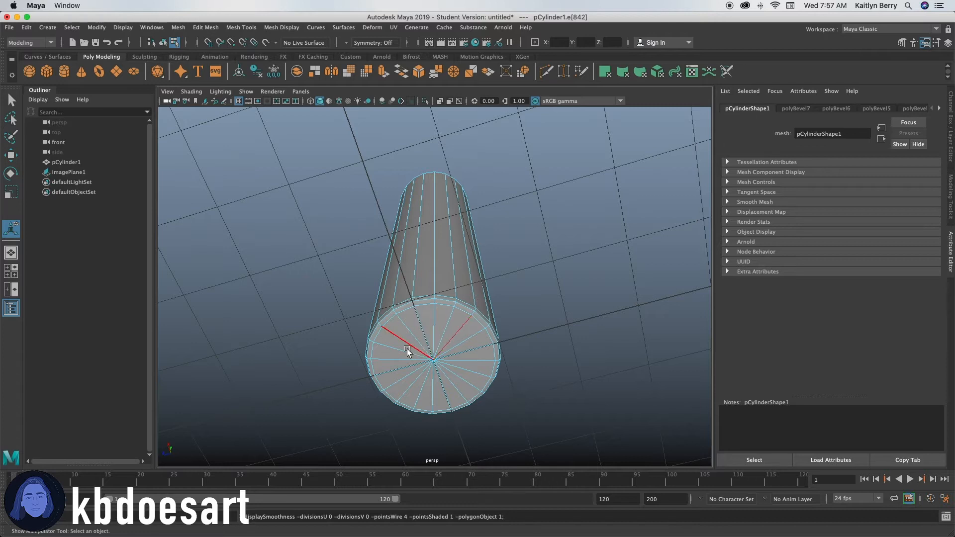
# Step: Select all faces of the marker's flat base and extrude them inward with an offset of 0.5
pyautogui.keyDown('alt'); pyautogui.moveTo(407, 351); pyautogui.dragTo(431, 342); pyautogui.keyUp('alt')
pyautogui.moveTo(432, 253); pyautogui.dragTo(420, 292, button='right')
pyautogui.keyDown('alt'); pyautogui.moveTo(426, 364); pyautogui.dragTo(442, 329); pyautogui.keyUp('alt')
pyautogui.click(545, 243)
pyautogui.click(557, 260)
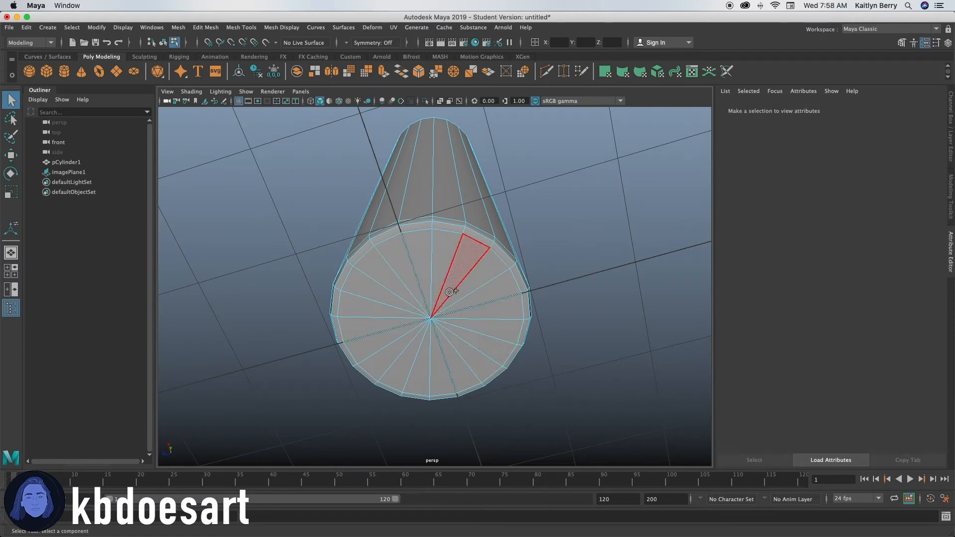
pyautogui.moveTo(451, 289)
pyautogui.mouseDown()
pyautogui.moveTo(406, 288)
pyautogui.moveTo(388, 302)
pyautogui.moveTo(437, 292)
pyautogui.moveTo(440, 302)
pyautogui.mouseUp()
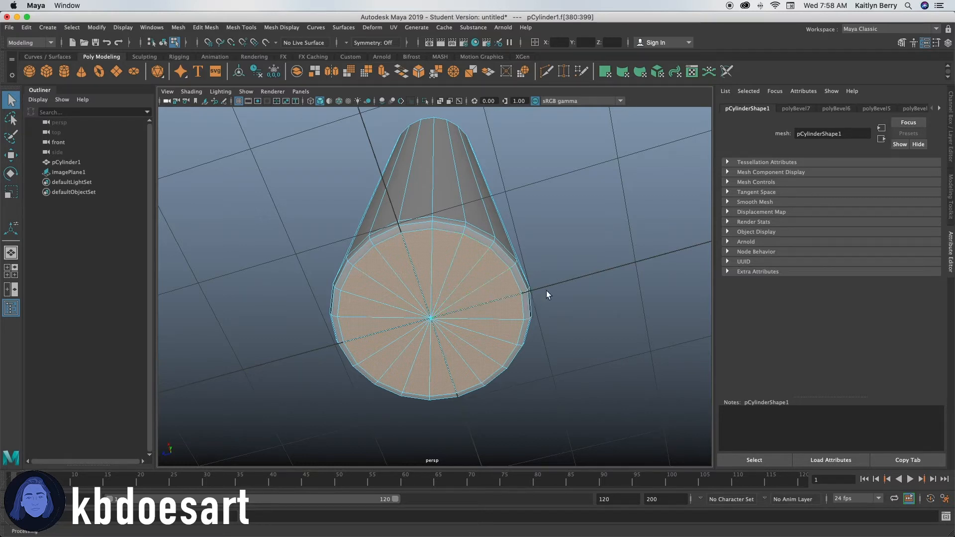
pyautogui.hotkey('ctrl', 'e')
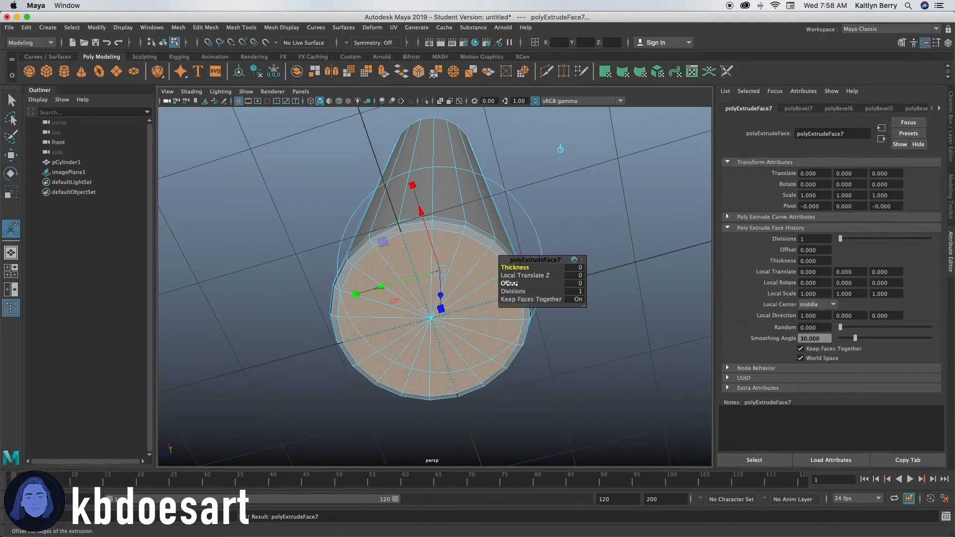
pyautogui.moveTo(510, 283); pyautogui.dragTo(537, 284)
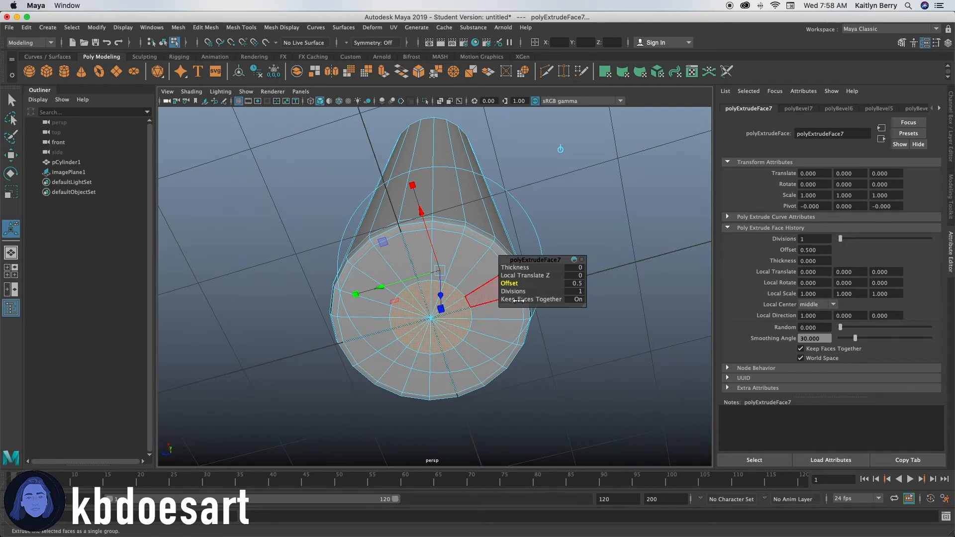
# Step: Extrude the inner circle of base faces into the body with a thickness of -0.8 to form a hole
pyautogui.hotkey('ctrl', 'e')
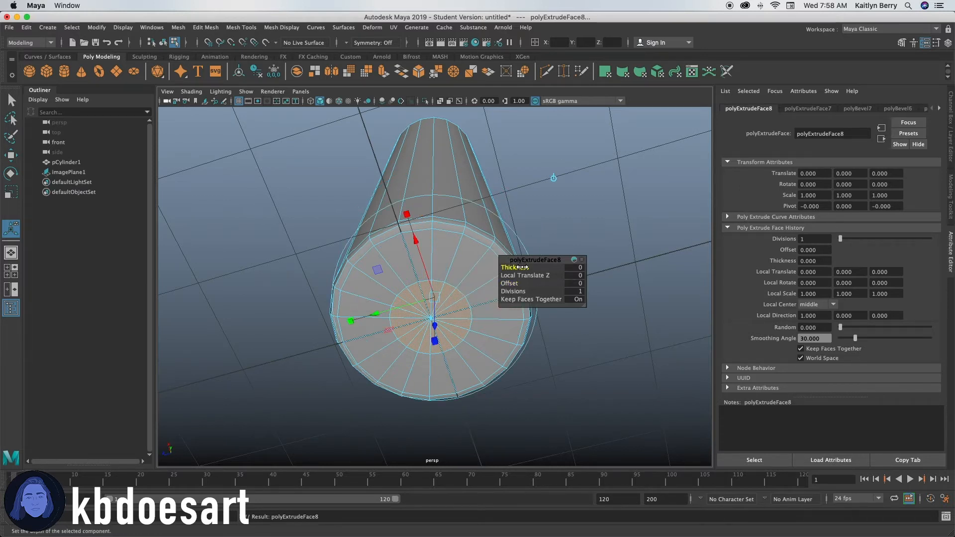
pyautogui.moveTo(526, 267); pyautogui.dragTo(468, 328)
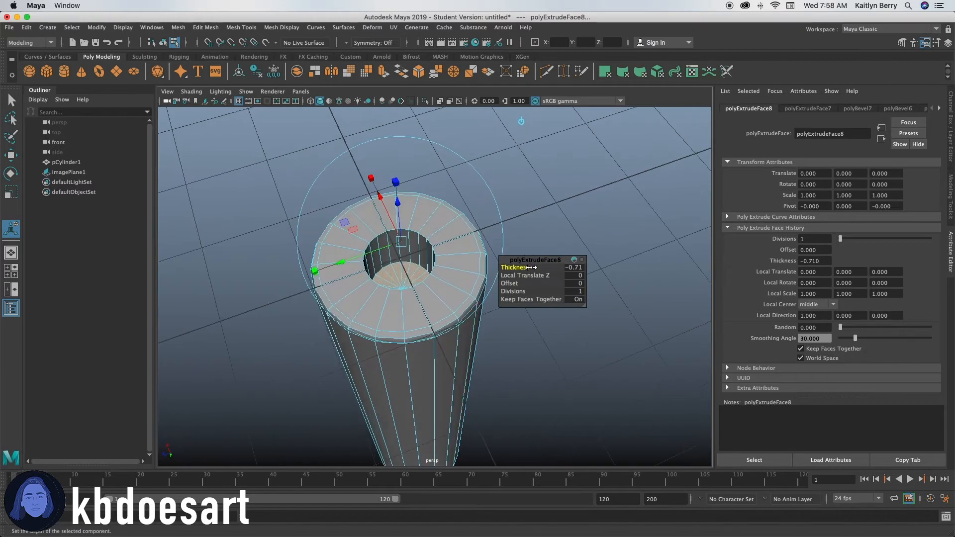
pyautogui.moveTo(521, 267); pyautogui.dragTo(515, 267)
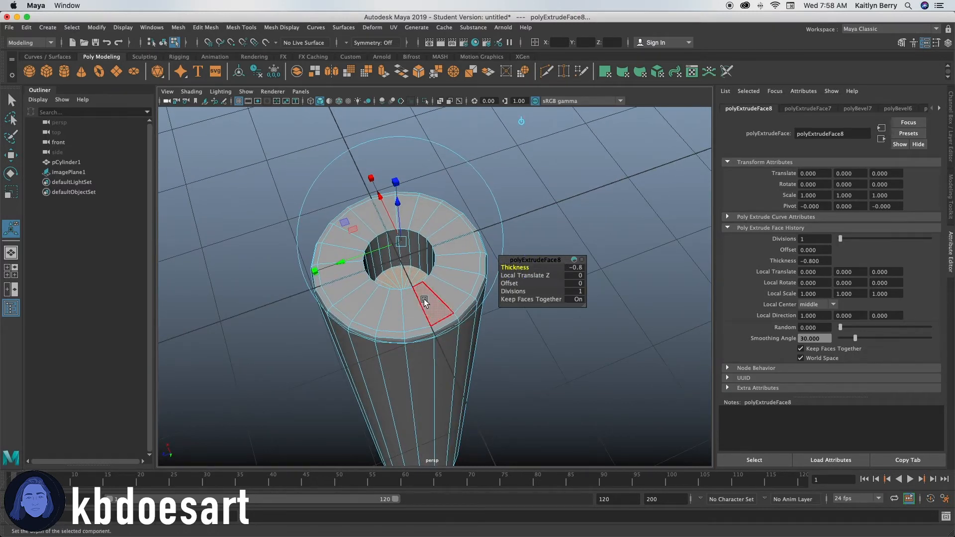
pyautogui.keyDown('alt'); pyautogui.moveTo(429, 301); pyautogui.dragTo(437, 277); pyautogui.keyUp('alt')
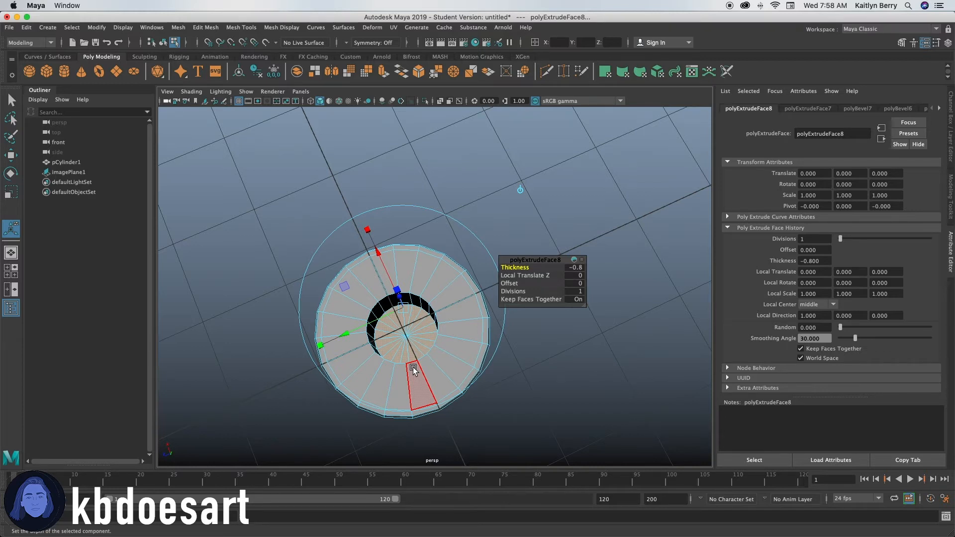
# Step: Select every other wedge face of the base ring and extrude them into the body with a thickness of -0.8
pyautogui.press('q')
pyautogui.click(438, 274)
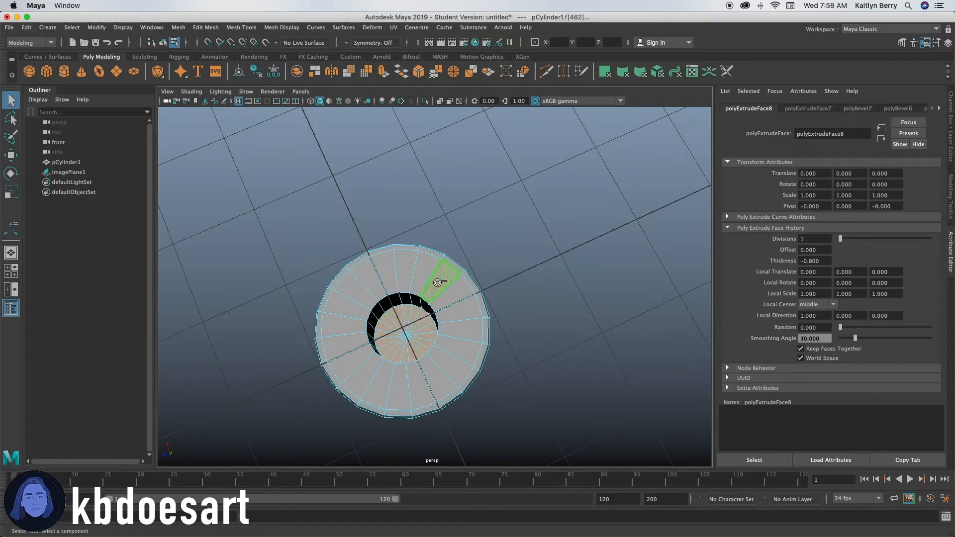
pyautogui.keyDown('shift'); pyautogui.click(437, 385); pyautogui.keyUp('shift')
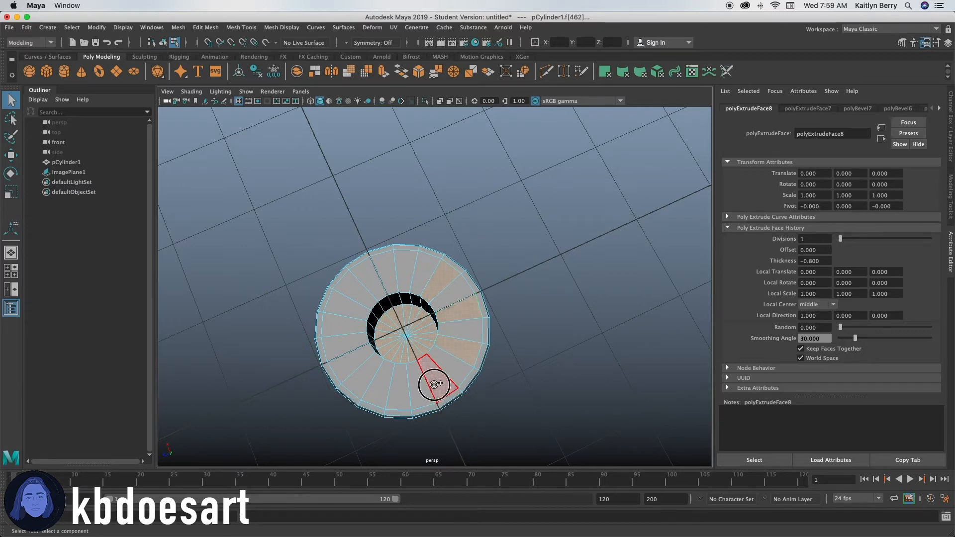
pyautogui.keyDown('shift'); pyautogui.click(400, 391); pyautogui.keyUp('shift')
pyautogui.keyDown('shift'); pyautogui.click(351, 328); pyautogui.keyUp('shift')
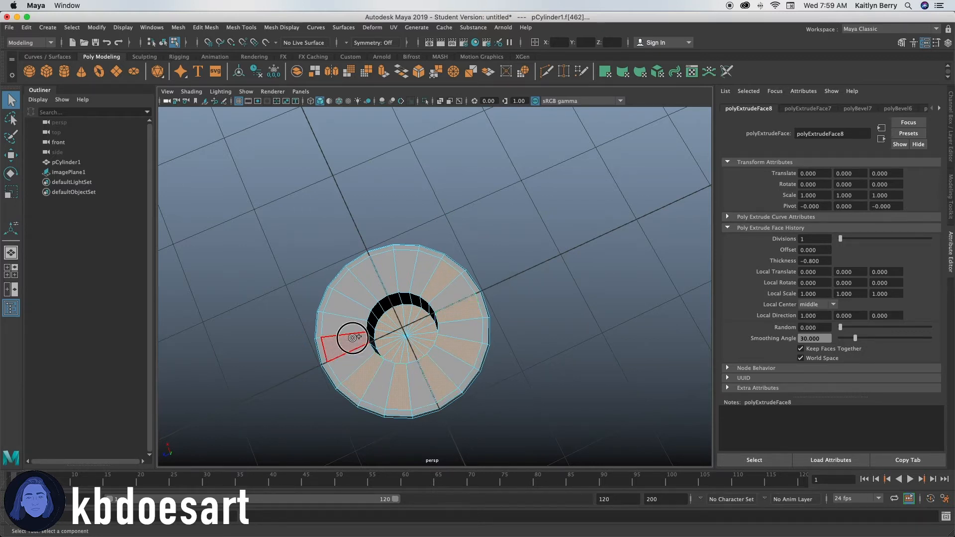
pyautogui.keyDown('shift'); pyautogui.click(370, 290); pyautogui.keyUp('shift')
pyautogui.keyDown('shift'); pyautogui.click(405, 271); pyautogui.keyUp('shift')
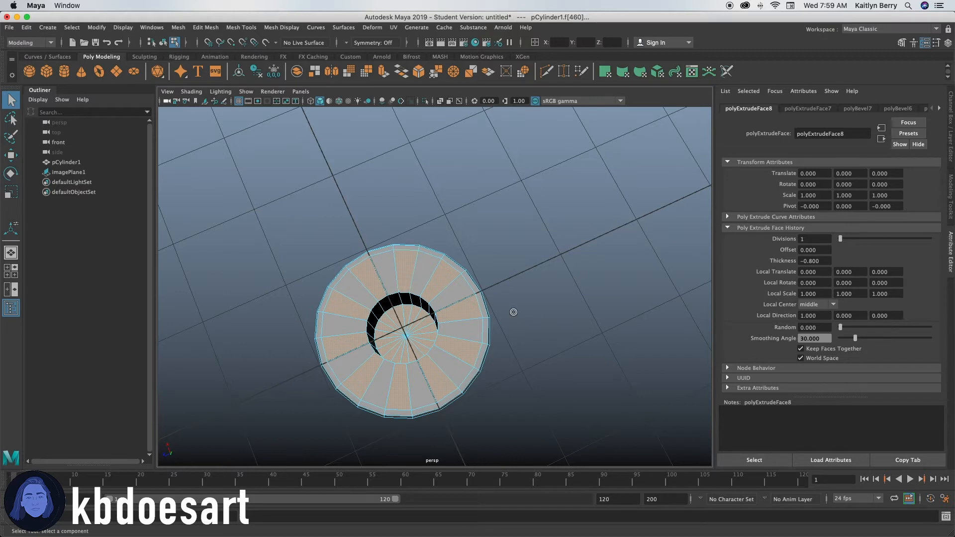
pyautogui.moveTo(441, 356)
pyautogui.keyDown('alt'); pyautogui.mouseDown()
pyautogui.moveTo(390, 346)
pyautogui.moveTo(223, 366)
pyautogui.moveTo(292, 371)
pyautogui.moveTo(469, 336)
pyautogui.moveTo(435, 364)
pyautogui.mouseUp(); pyautogui.keyUp('alt')
pyautogui.hotkey('ctrl', 'e')
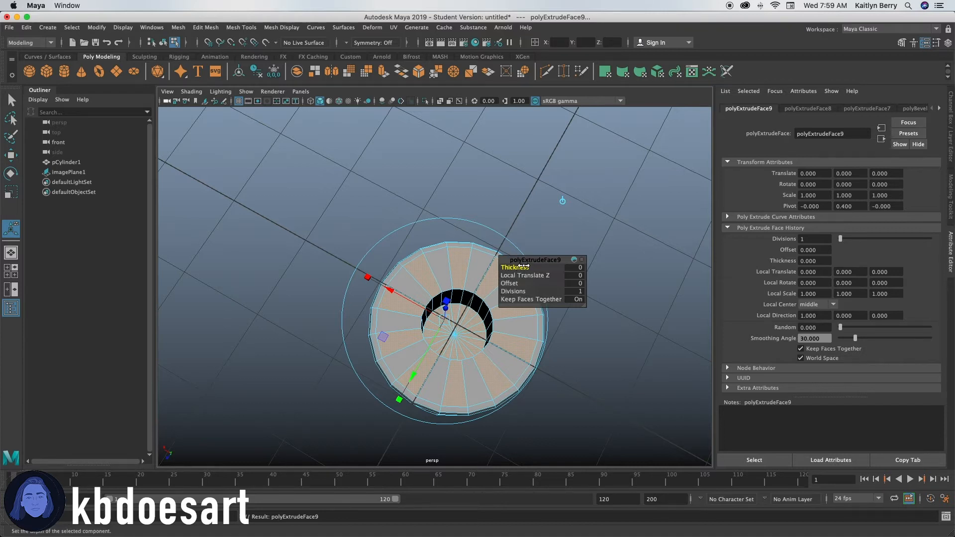
pyautogui.moveTo(515, 267); pyautogui.dragTo(477, 288)
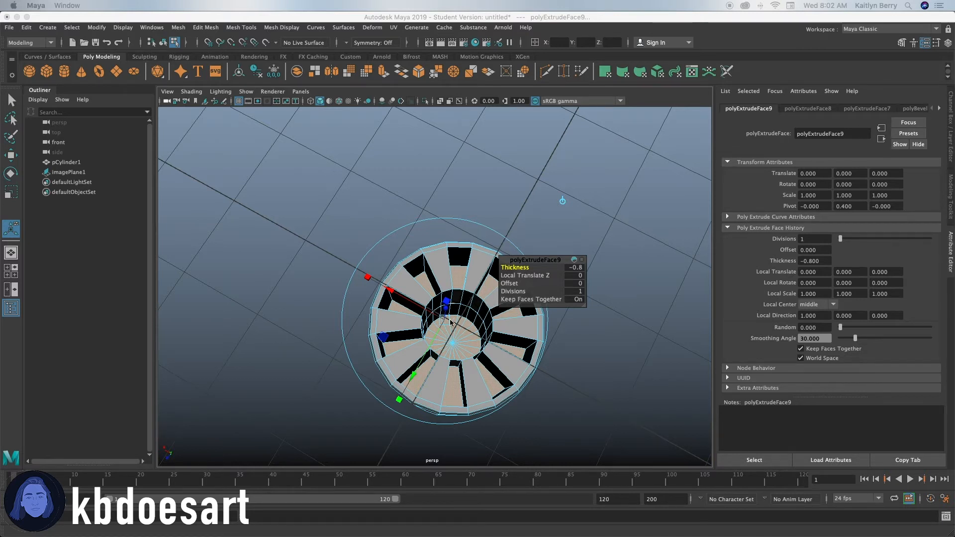
# Step: Select the edges where the slots meet the rim of the central hole and delete them to open the slots
pyautogui.keyDown('alt'); pyautogui.moveTo(451, 322); pyautogui.dragTo(423, 299); pyautogui.keyUp('alt')
pyautogui.scroll(10, 398, 248)
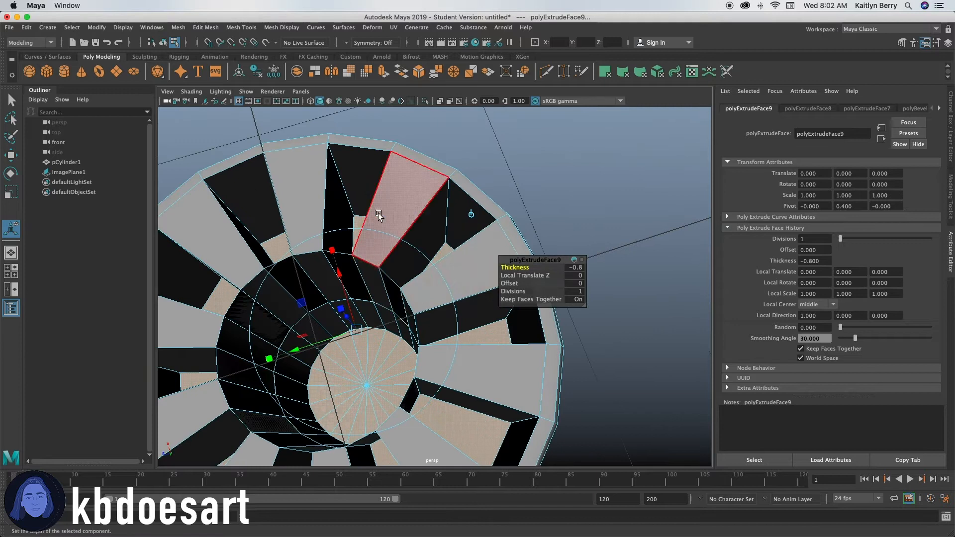
pyautogui.moveTo(378, 215); pyautogui.dragTo(378, 186, button='right')
pyautogui.click(338, 252)
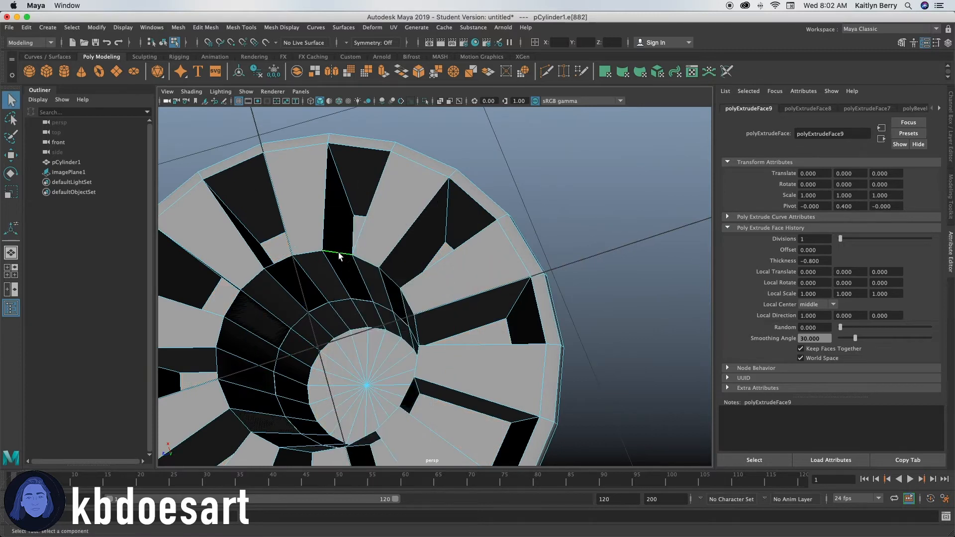
pyautogui.keyDown('shift'); pyautogui.click(396, 281); pyautogui.keyUp('shift')
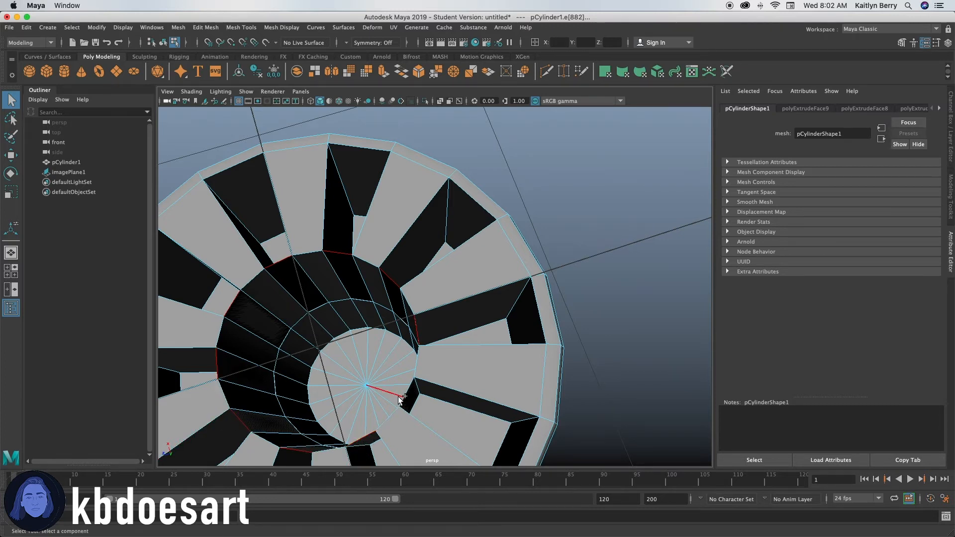
pyautogui.keyDown('ctrl'); pyautogui.click(214, 362); pyautogui.keyUp('ctrl')
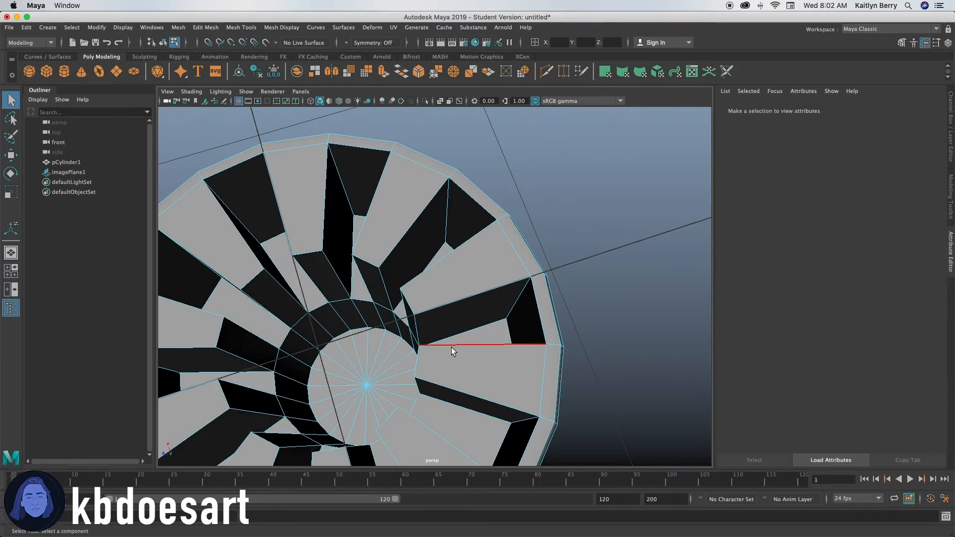
pyautogui.keyDown('alt'); pyautogui.moveTo(378, 368); pyautogui.dragTo(410, 347); pyautogui.keyUp('alt')
pyautogui.keyDown('alt'); pyautogui.moveTo(409, 348); pyautogui.dragTo(352, 350, button='right'); pyautogui.keyUp('alt')
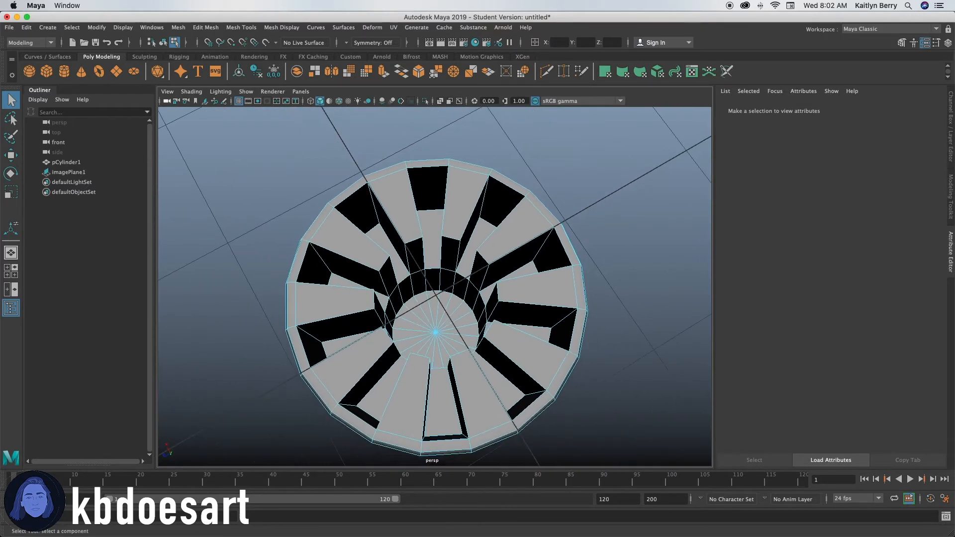
# Step: Select the inner top edges of the ribs around the central hole and move them slightly into the base
pyautogui.press('super+Tab')
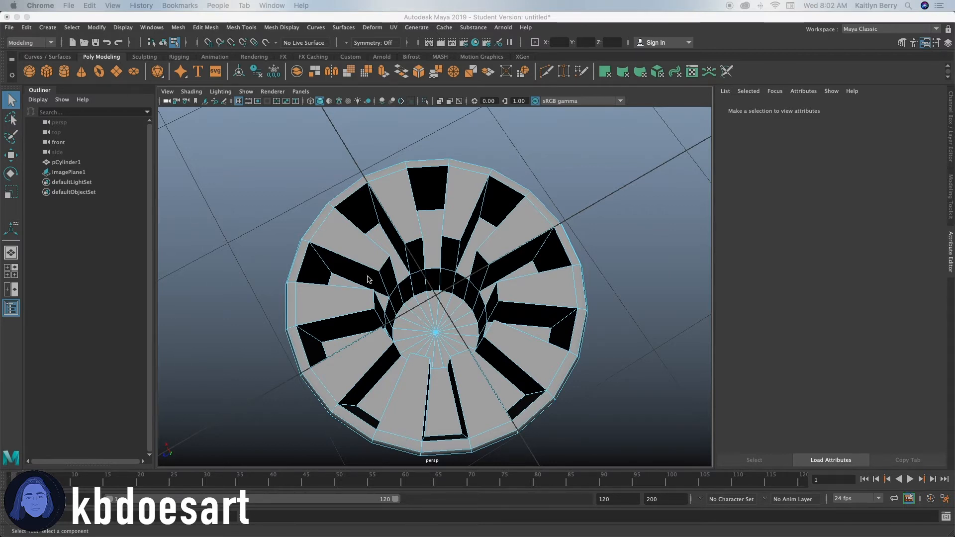
pyautogui.click(386, 264)
pyautogui.keyDown('shift'); pyautogui.click(414, 240); pyautogui.keyUp('shift')
pyautogui.keyDown('shift'); pyautogui.click(448, 237); pyautogui.keyUp('shift')
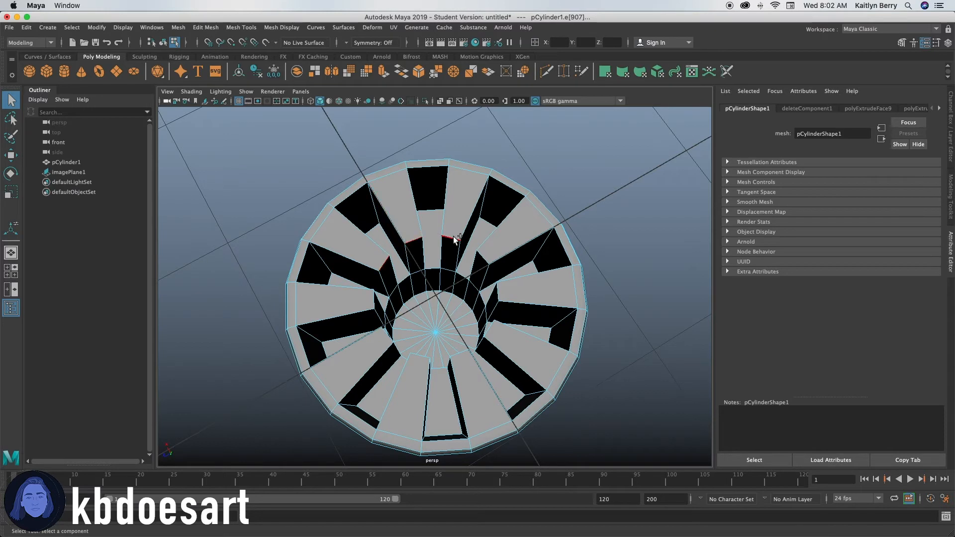
pyautogui.keyDown('shift'); pyautogui.click(483, 258); pyautogui.keyUp('shift')
pyautogui.keyDown('shift'); pyautogui.click(498, 292); pyautogui.keyUp('shift')
pyautogui.keyDown('shift'); pyautogui.click(490, 329); pyautogui.keyUp('shift')
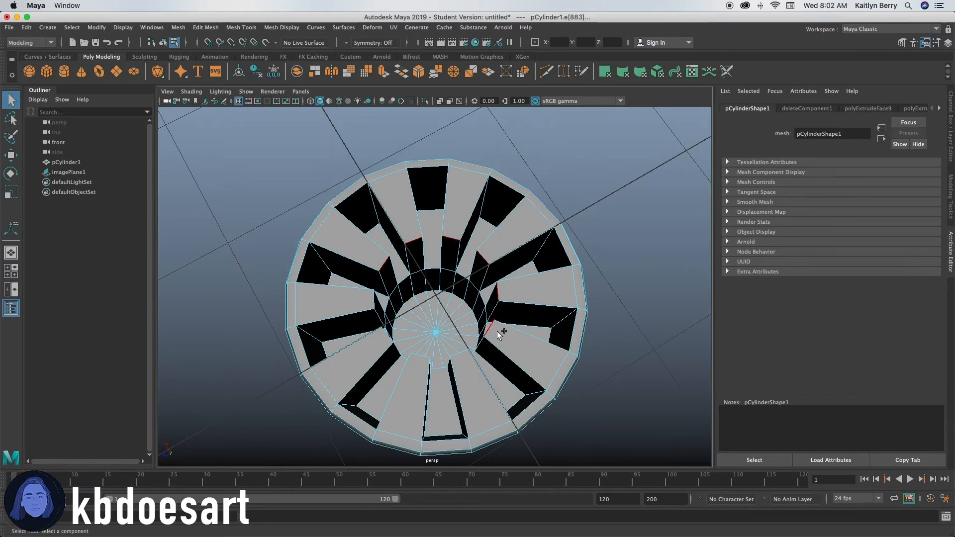
pyautogui.keyDown('shift'); pyautogui.click(457, 353); pyautogui.keyUp('shift')
pyautogui.keyDown('shift'); pyautogui.click(423, 356); pyautogui.keyUp('shift')
pyautogui.keyDown('shift'); pyautogui.click(387, 333); pyautogui.keyUp('shift')
pyautogui.keyDown('shift'); pyautogui.click(376, 296); pyautogui.keyUp('shift')
pyautogui.press('w')
pyautogui.keyDown('alt'); pyautogui.moveTo(454, 363); pyautogui.dragTo(384, 299); pyautogui.keyUp('alt')
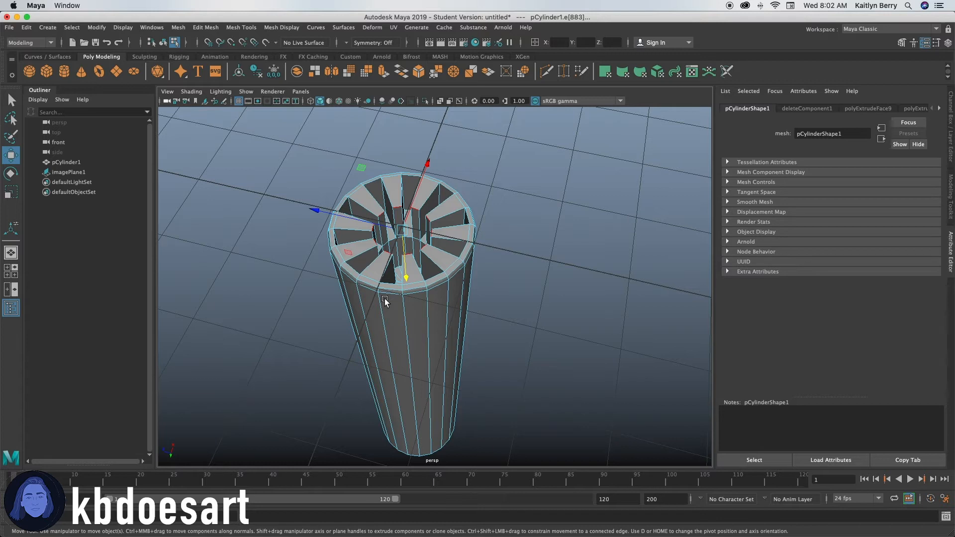
# Step: Create a polygon cylinder for the cap and raise it to about 10.4 cm, over the tip and just above the body
pyautogui.keyDown('alt'); pyautogui.moveTo(396, 193); pyautogui.dragTo(380, 313); pyautogui.keyUp('alt')
pyautogui.keyDown('alt'); pyautogui.moveTo(348, 313); pyautogui.dragTo(217, 304, button='right'); pyautogui.keyUp('alt')
pyautogui.keyDown('alt'); pyautogui.moveTo(405, 269); pyautogui.dragTo(415, 298, button='middle'); pyautogui.keyUp('alt')
pyautogui.keyDown('alt'); pyautogui.moveTo(470, 306); pyautogui.dragTo(450, 304, button='right'); pyautogui.keyUp('alt')
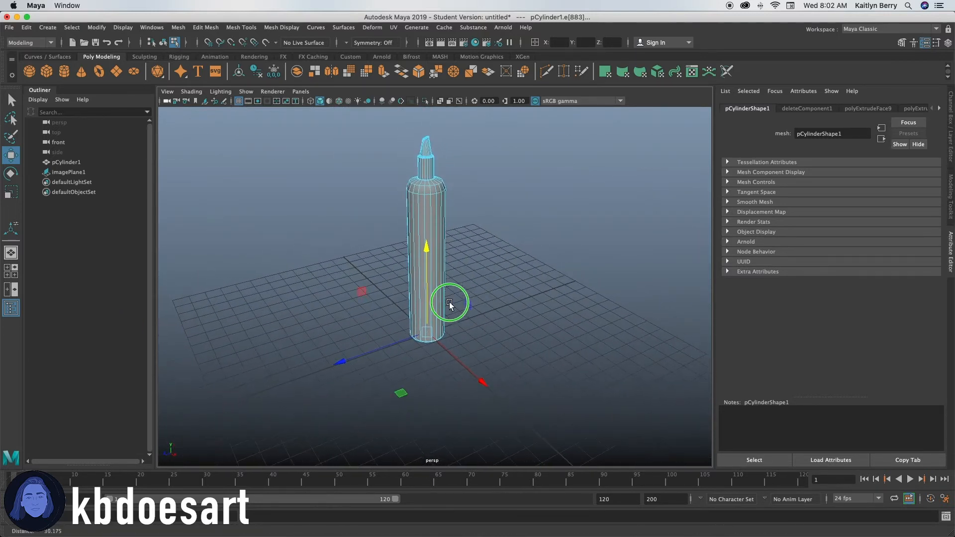
pyautogui.click(65, 72)
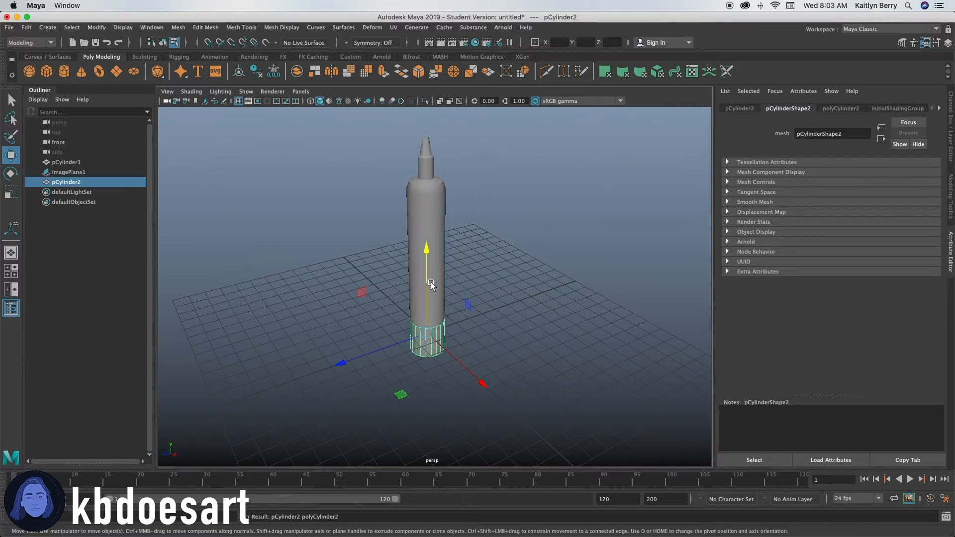
pyautogui.moveTo(431, 284); pyautogui.dragTo(454, 134)
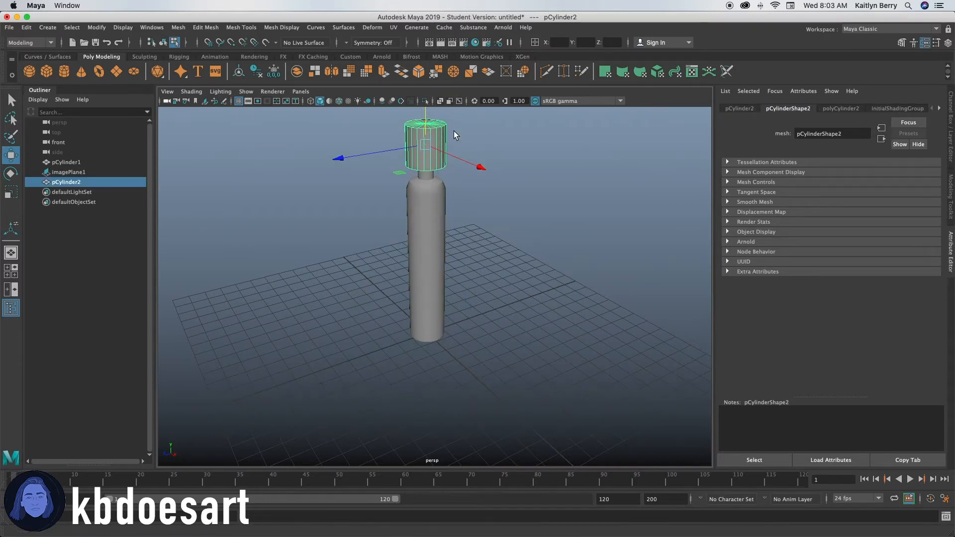
pyautogui.press('space')
pyautogui.press('space')
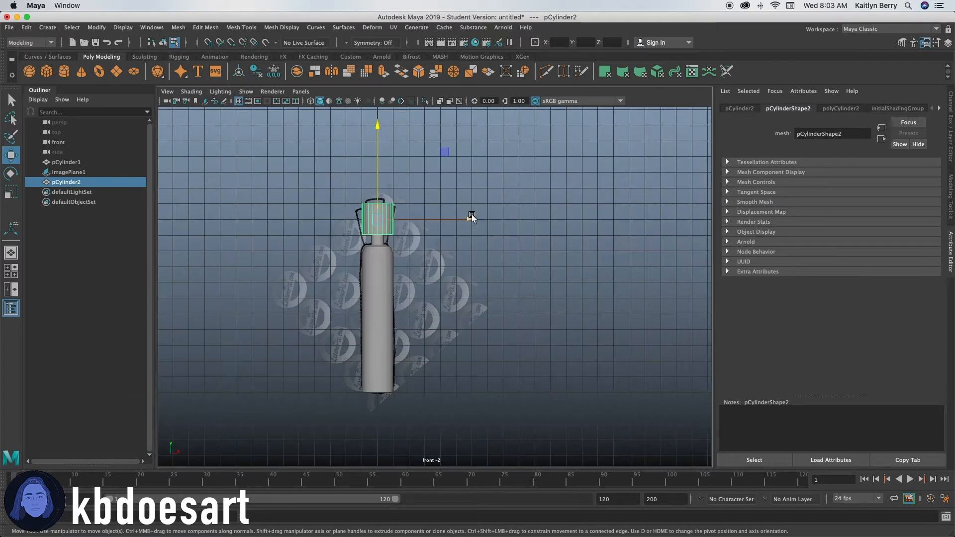
pyautogui.scroll(5, 472, 218)
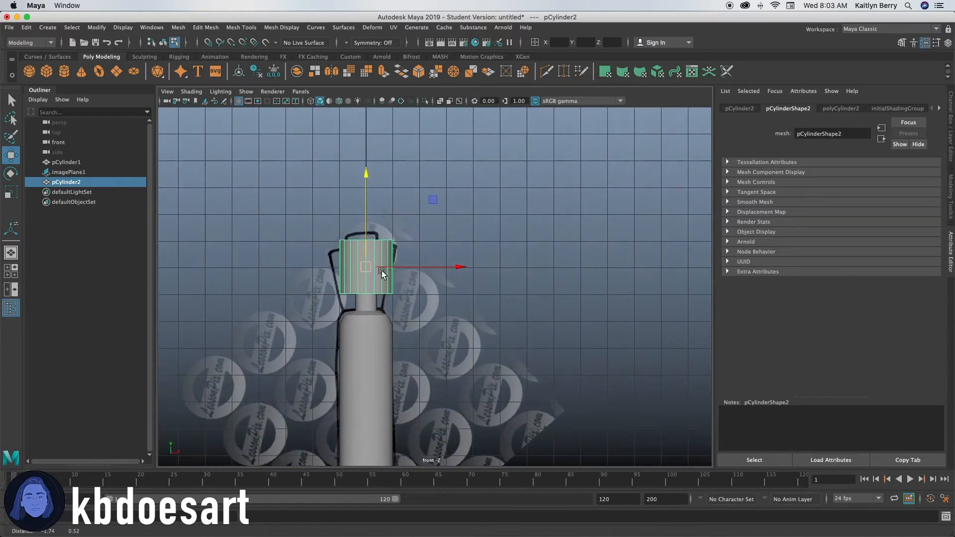
pyautogui.moveTo(362, 170); pyautogui.dragTo(364, 188)
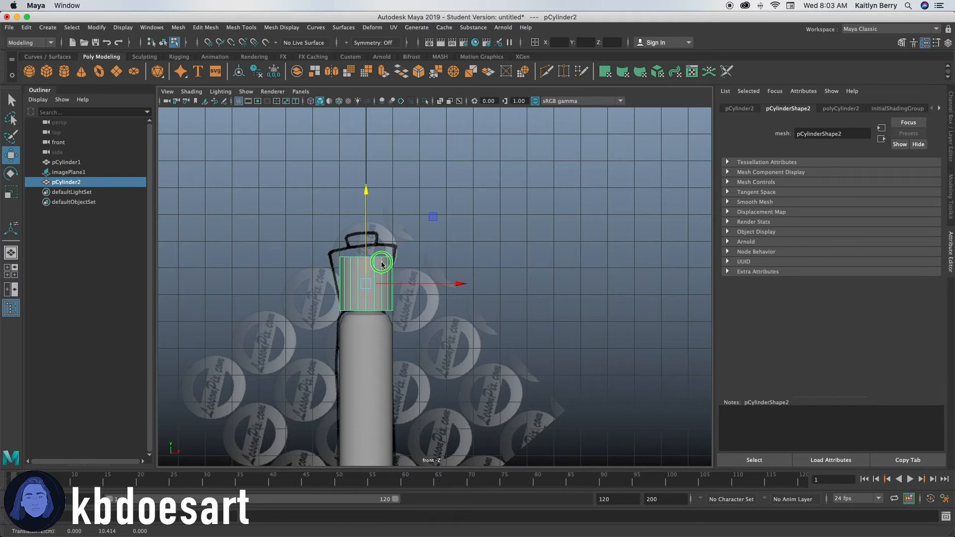
# Step: Narrow the cap's bottom vertices, then widen its top vertices and raise them to about 11.7 cm to follow the reference outline
pyautogui.moveTo(382, 264); pyautogui.dragTo(381, 234, button='right')
pyautogui.moveTo(322, 299); pyautogui.dragTo(448, 321)
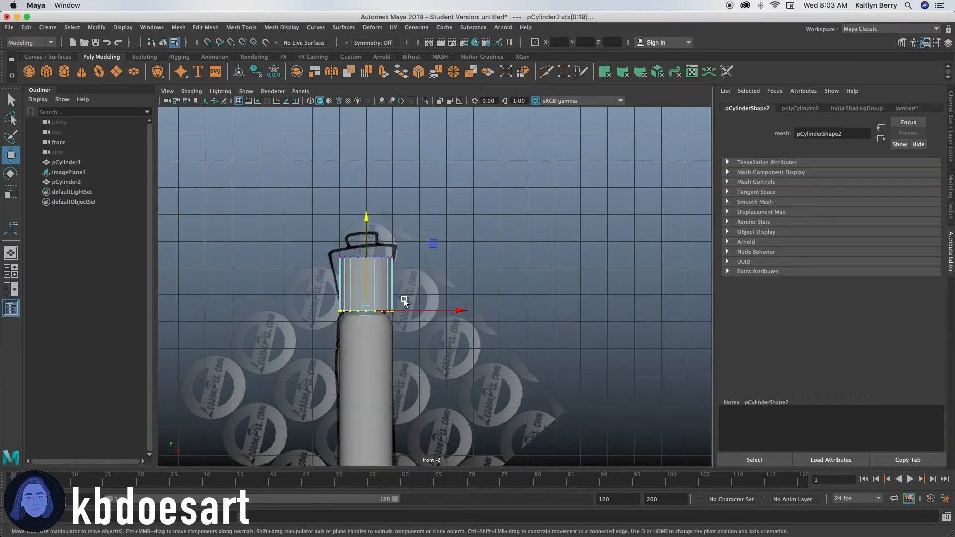
pyautogui.press('r')
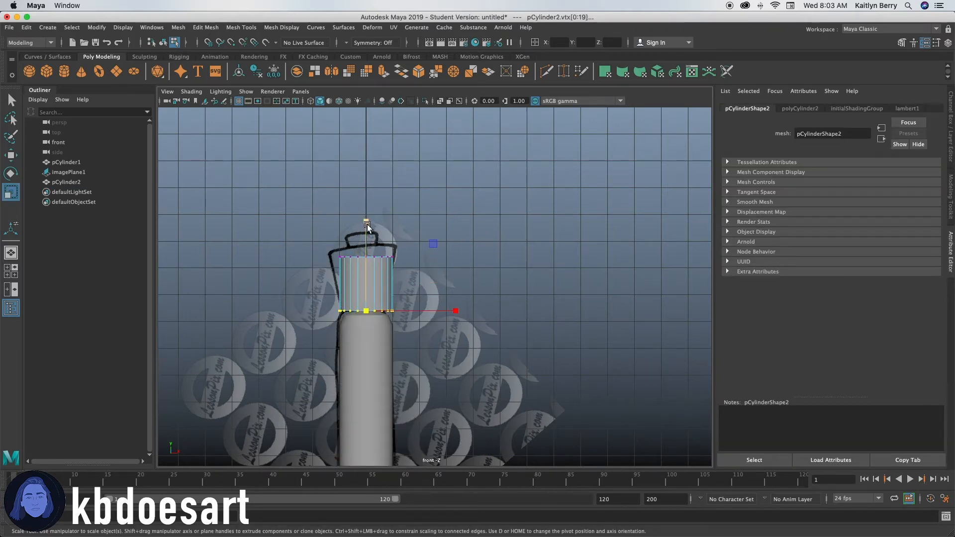
pyautogui.keyDown('ctrl'); pyautogui.moveTo(367, 225); pyautogui.dragTo(379, 257); pyautogui.keyUp('ctrl')
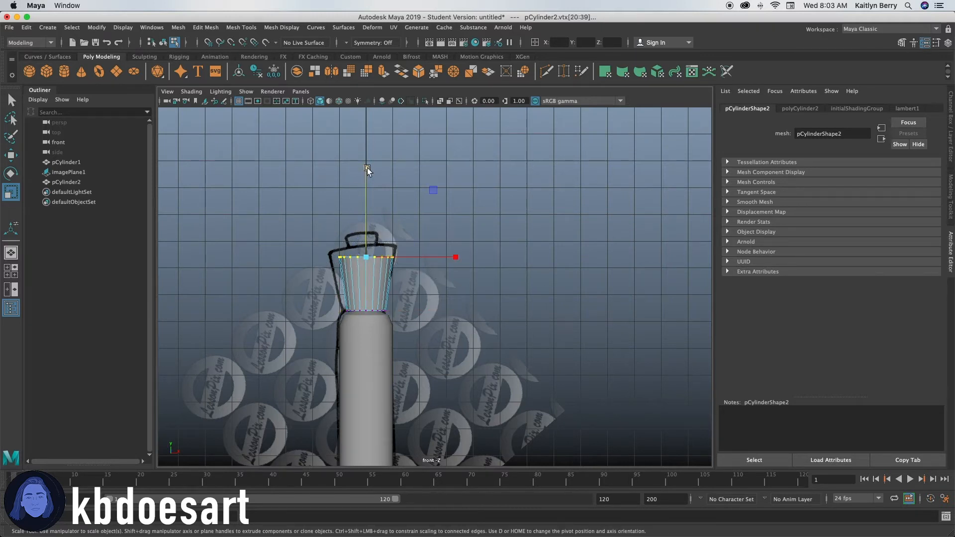
pyautogui.moveTo(367, 170)
pyautogui.keyDown('ctrl'); pyautogui.mouseDown()
pyautogui.moveTo(365, 155)
pyautogui.moveTo(364, 164)
pyautogui.mouseUp(); pyautogui.keyUp('ctrl')
pyautogui.press('w')
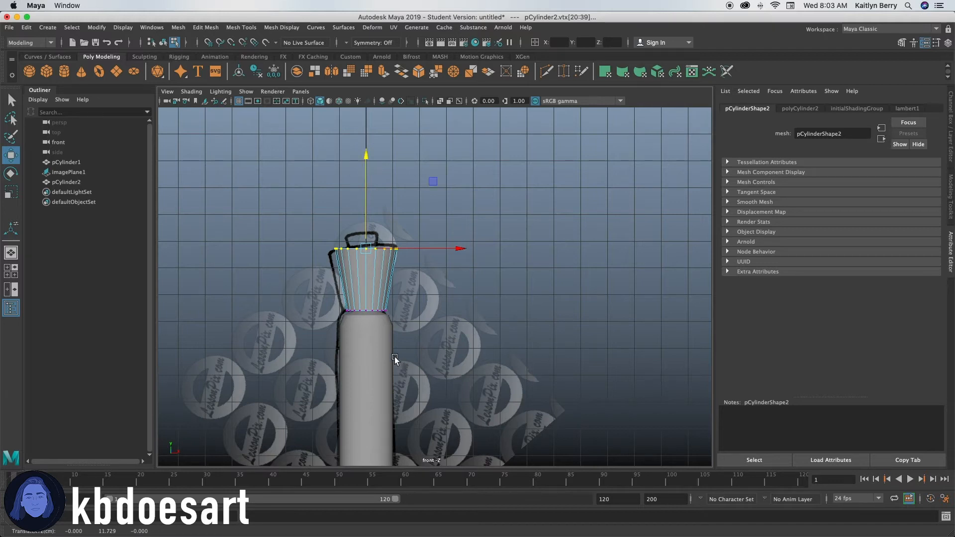
# Step: Insert three evenly spaced horizontal edge loops around the cap with Multi-Cut and undo the surplus cut
pyautogui.keyDown('shift'); pyautogui.moveTo(373, 288); pyautogui.dragTo(363, 294, button='right'); pyautogui.keyUp('shift')
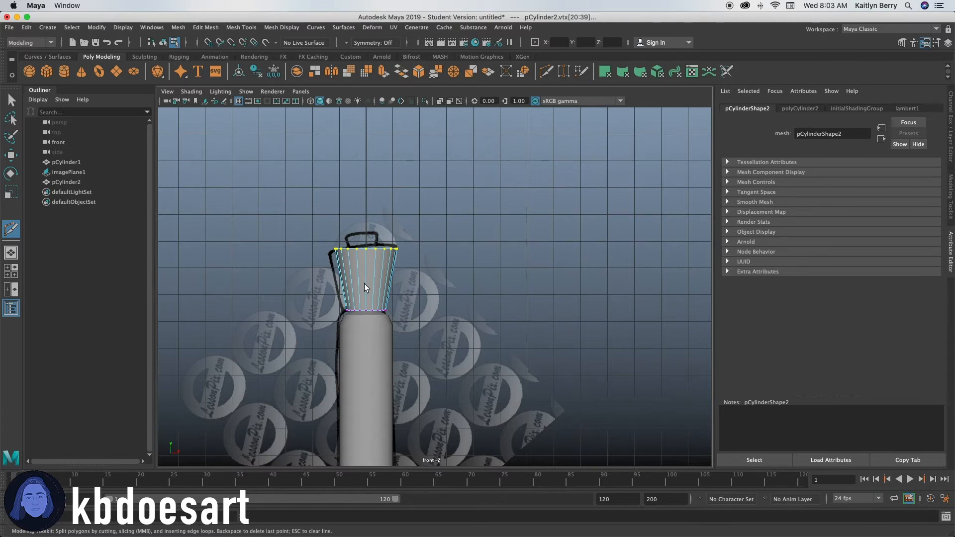
pyautogui.keyDown('ctrl'); pyautogui.click(364, 284); pyautogui.keyUp('ctrl')
pyautogui.keyDown('ctrl'); pyautogui.click(369, 291); pyautogui.keyUp('ctrl')
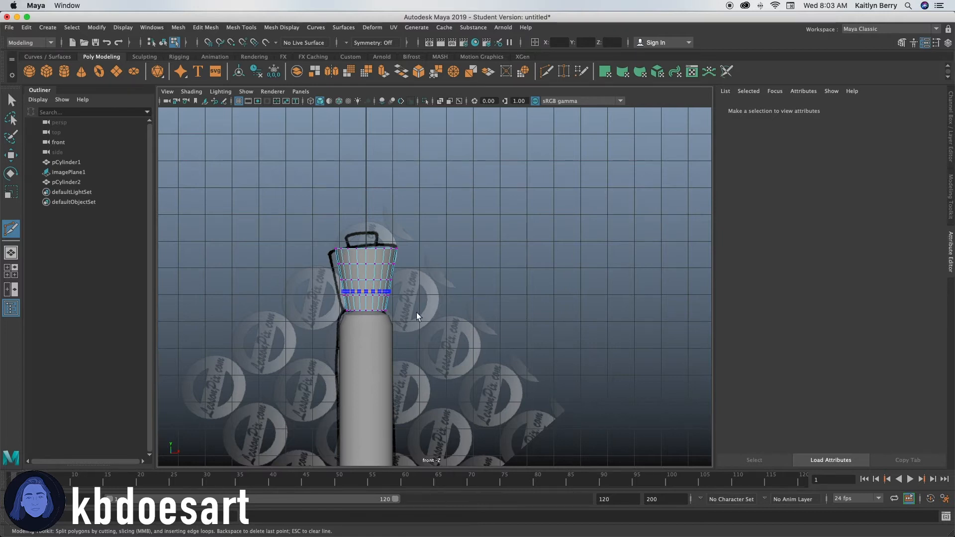
pyautogui.press('super+z')
pyautogui.press('q')
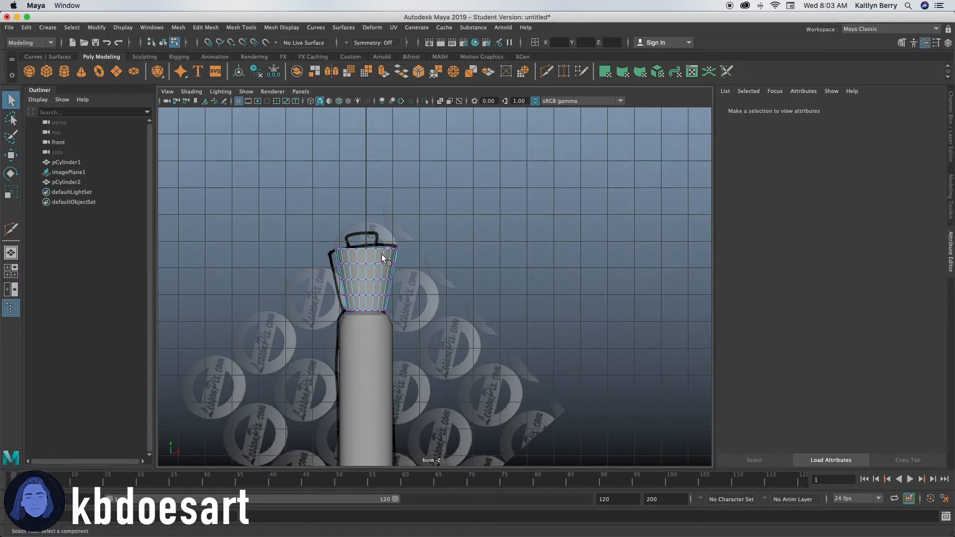
# Step: Select all top faces of the cap and extrude them inward with an offset of 0.1
pyautogui.click(363, 265)
pyautogui.press('space')
pyautogui.press('space')
pyautogui.keyDown('alt'); pyautogui.moveTo(454, 167); pyautogui.dragTo(484, 288); pyautogui.keyUp('alt')
pyautogui.rightClick(439, 255)
pyautogui.moveTo(439, 255); pyautogui.dragTo(438, 280, button='right')
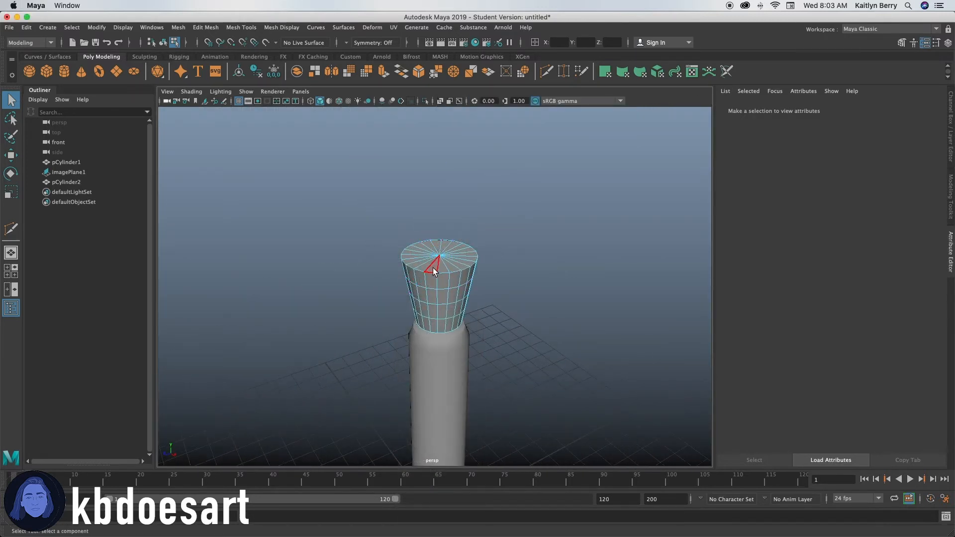
pyautogui.moveTo(445, 252)
pyautogui.mouseDown()
pyautogui.moveTo(423, 254)
pyautogui.moveTo(445, 259)
pyautogui.mouseUp()
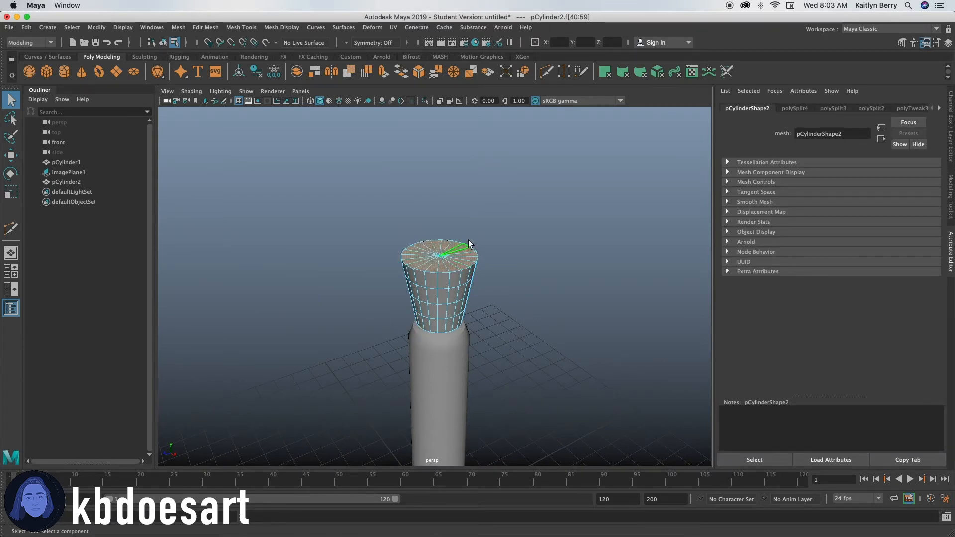
pyautogui.hotkey('ctrl', 'e')
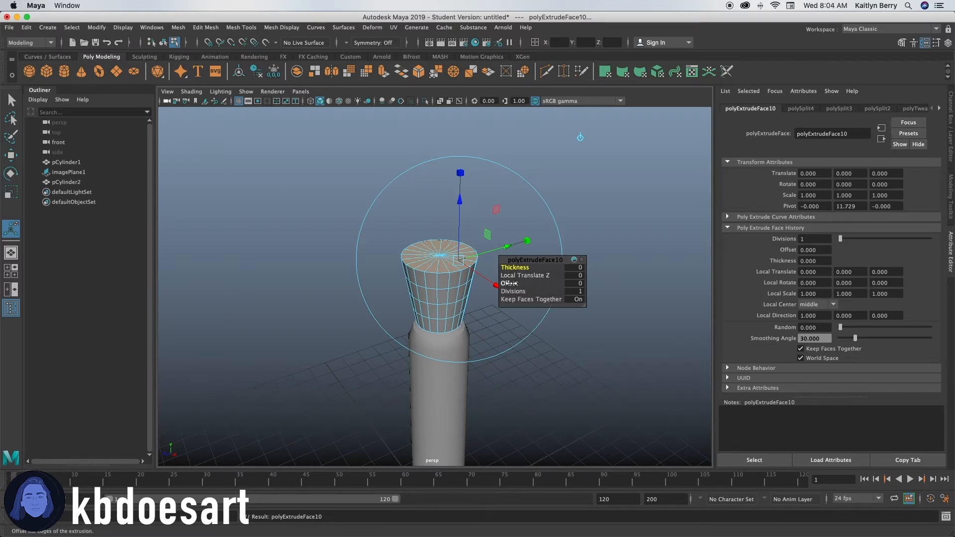
pyautogui.moveTo(508, 283); pyautogui.dragTo(517, 284)
# Step: Extrude the inner circle of the cap's top faces down into the cap with a thickness of -1.14
pyautogui.keyDown('alt'); pyautogui.moveTo(463, 265); pyautogui.dragTo(456, 309, button='middle'); pyautogui.keyUp('alt')
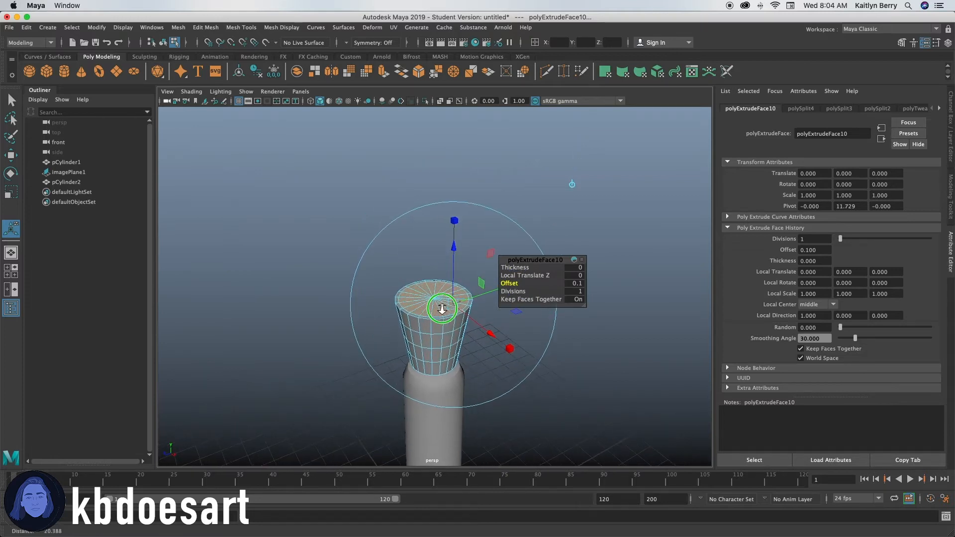
pyautogui.keyDown('alt'); pyautogui.moveTo(441, 309); pyautogui.dragTo(536, 311, button='right'); pyautogui.keyUp('alt')
pyautogui.hotkey('ctrl', 'e')
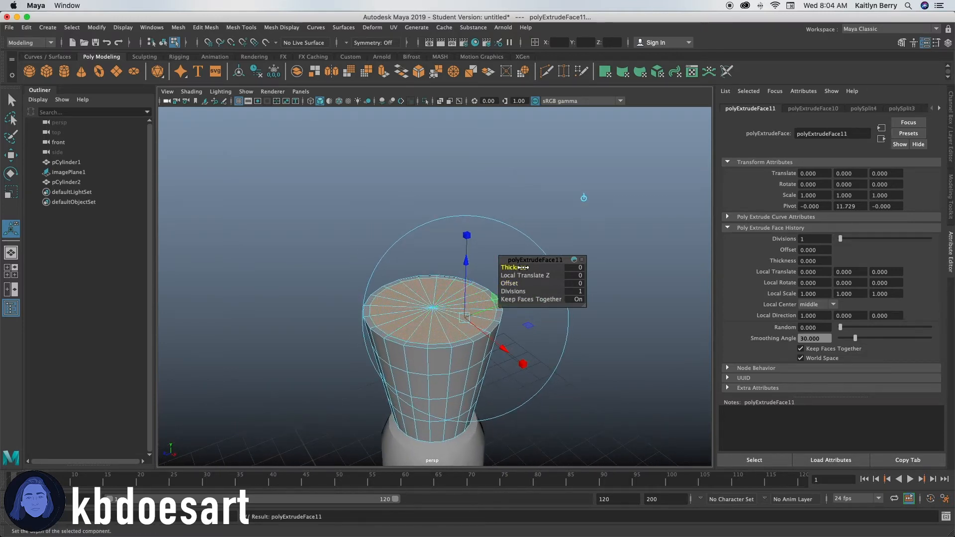
pyautogui.moveTo(523, 267); pyautogui.dragTo(501, 269)
pyautogui.keyDown('alt'); pyautogui.moveTo(453, 335); pyautogui.dragTo(441, 343); pyautogui.keyUp('alt')
pyautogui.moveTo(521, 267); pyautogui.dragTo(503, 270)
pyautogui.press('r')
pyautogui.moveTo(399, 402); pyautogui.dragTo(382, 409)
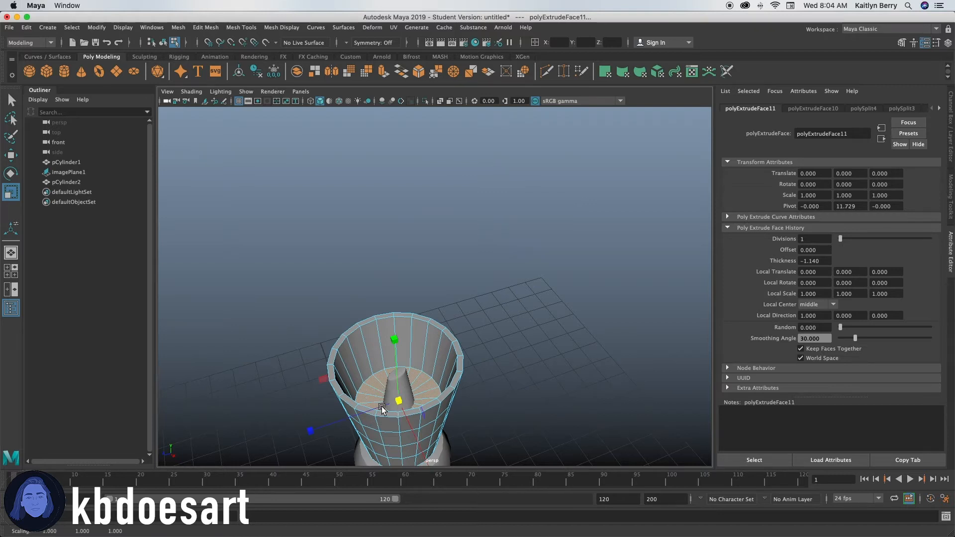
pyautogui.press('super+z')
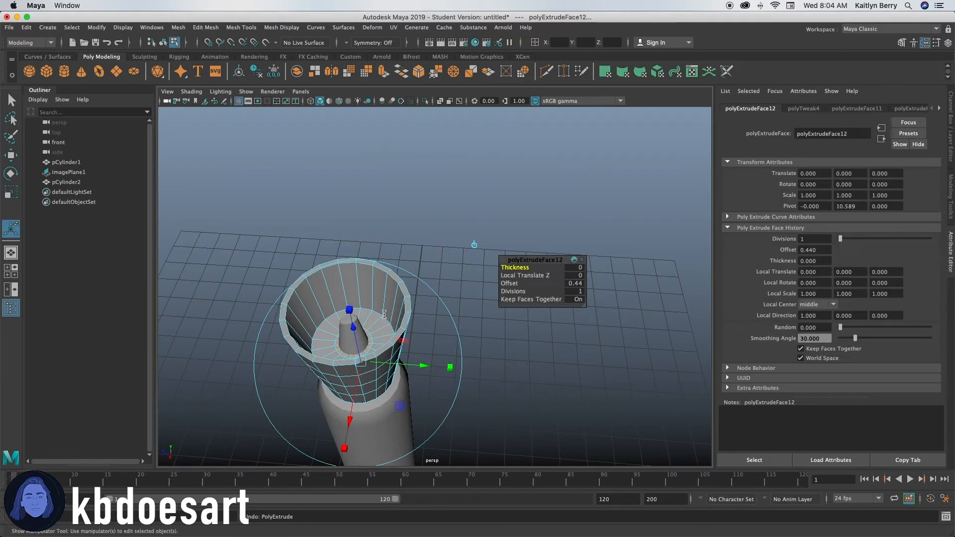
pyautogui.press('super+z')
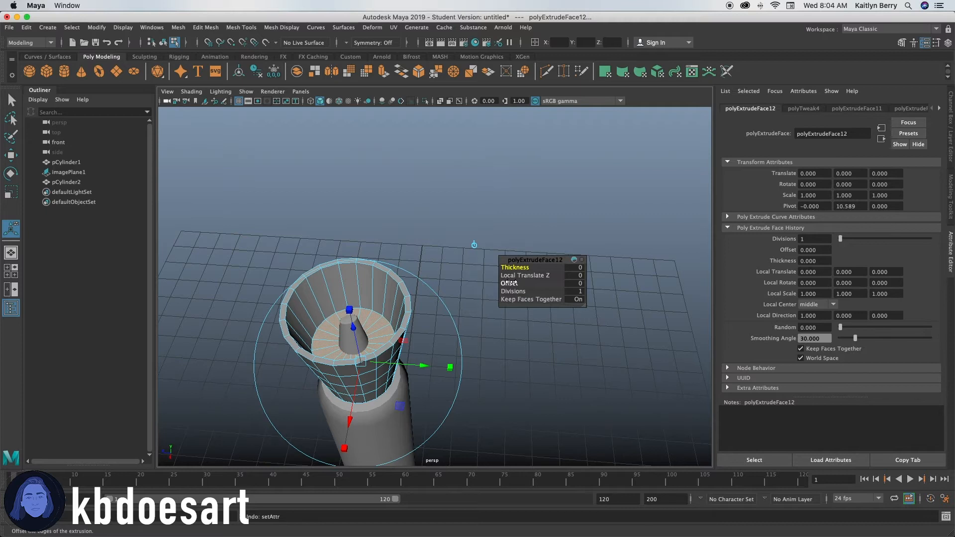
# Step: Inset the cap's recessed floor faces with an offset of 0.35, then extrude them upward with a thickness of 0.33
pyautogui.moveTo(509, 283); pyautogui.dragTo(530, 286)
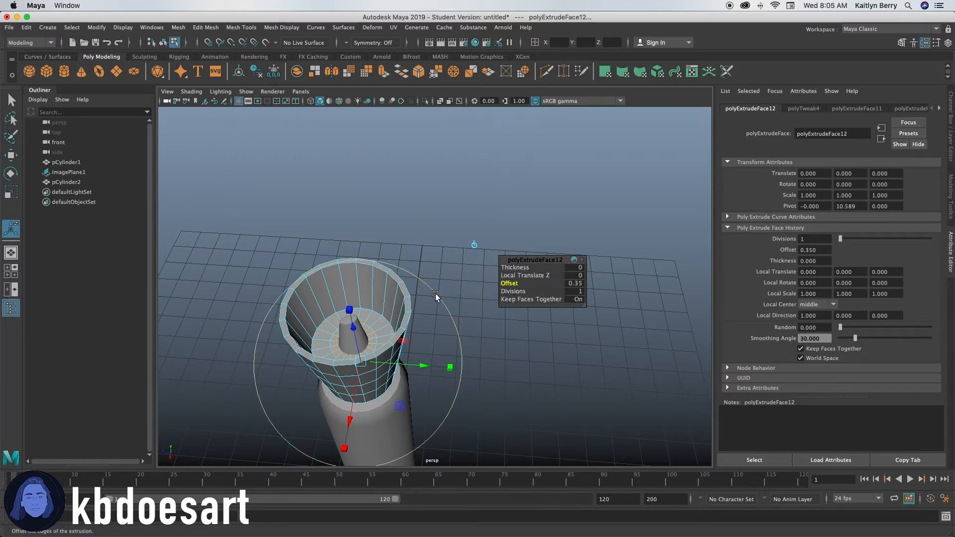
pyautogui.hotkey('ctrl', 'e')
pyautogui.moveTo(510, 266); pyautogui.dragTo(528, 266)
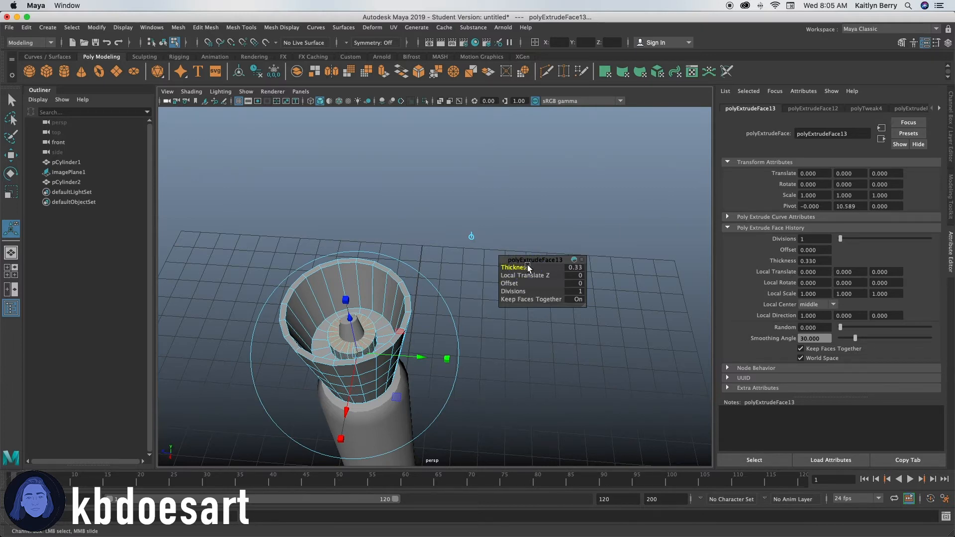
# Step: Inset the raised faces with an offset of 0.13, then extrude them up into a central post with a thickness of 1.06
pyautogui.hotkey('ctrl', 'e')
pyautogui.moveTo(513, 283); pyautogui.dragTo(518, 282)
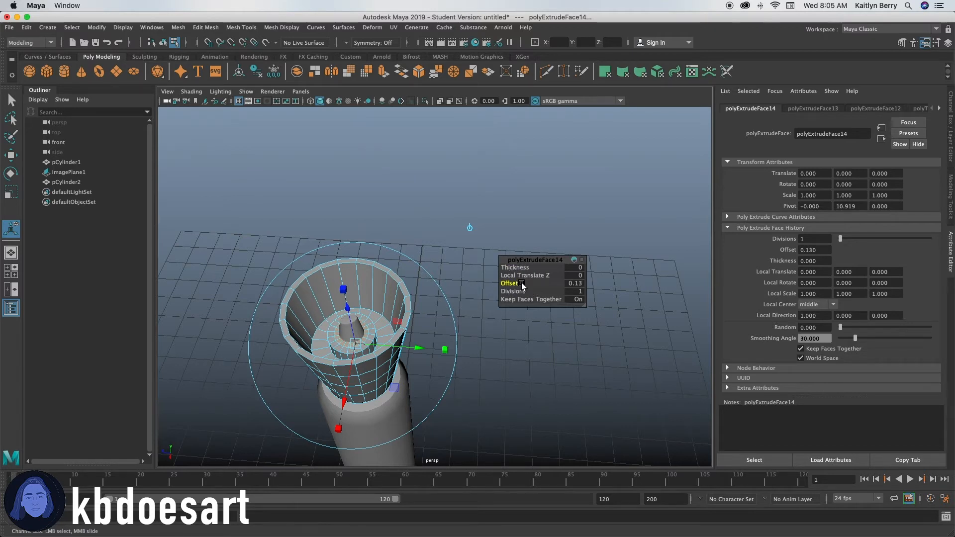
pyautogui.hotkey('ctrl', 'e')
pyautogui.moveTo(520, 268)
pyautogui.mouseDown()
pyautogui.moveTo(580, 268)
pyautogui.moveTo(512, 267)
pyautogui.mouseUp()
pyautogui.keyDown('alt'); pyautogui.moveTo(481, 361); pyautogui.dragTo(497, 322); pyautogui.keyUp('alt')
pyautogui.moveTo(514, 268); pyautogui.dragTo(416, 270)
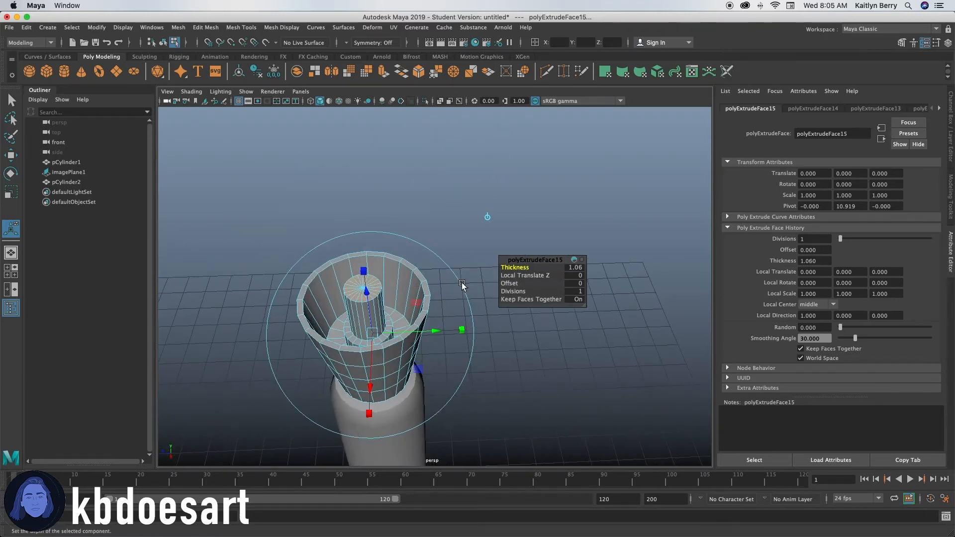
pyautogui.press('3')
pyautogui.press('1')
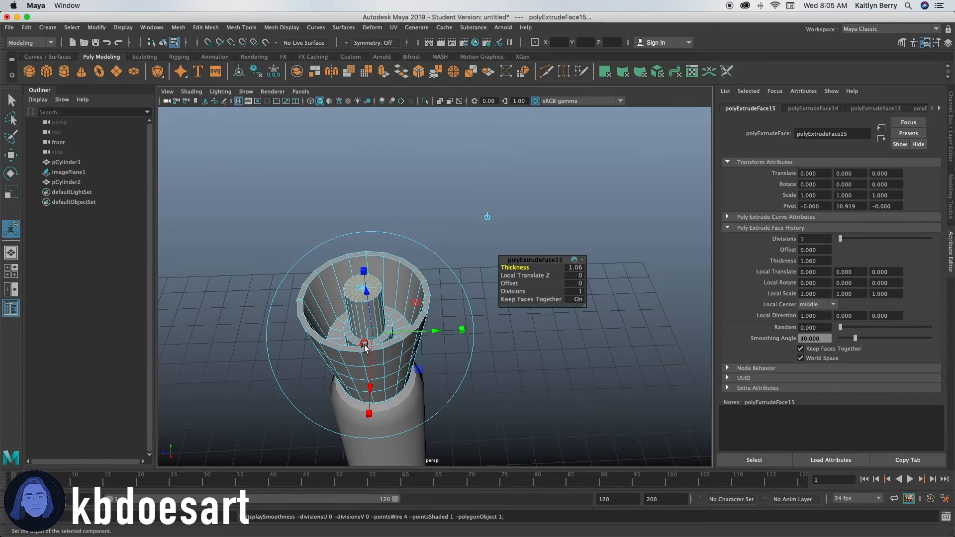
# Step: Select five evenly spaced faces of the cap's floor around the central post and extrude them upward with a thickness of 0.85
pyautogui.keyDown('alt'); pyautogui.moveTo(401, 343); pyautogui.dragTo(447, 319); pyautogui.keyUp('alt')
pyautogui.scroll(5, 447, 320)
pyautogui.moveTo(460, 252); pyautogui.dragTo(473, 282, button='right')
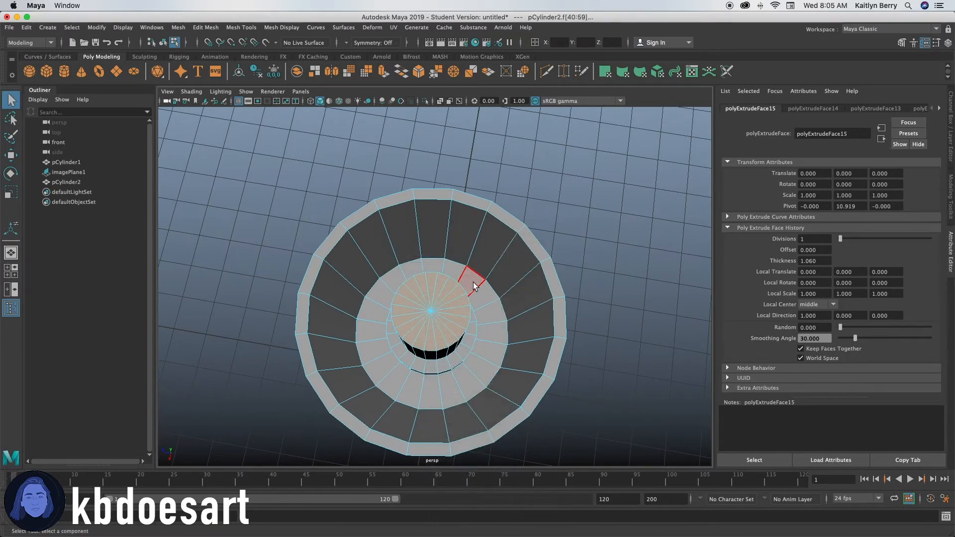
pyautogui.click(473, 283)
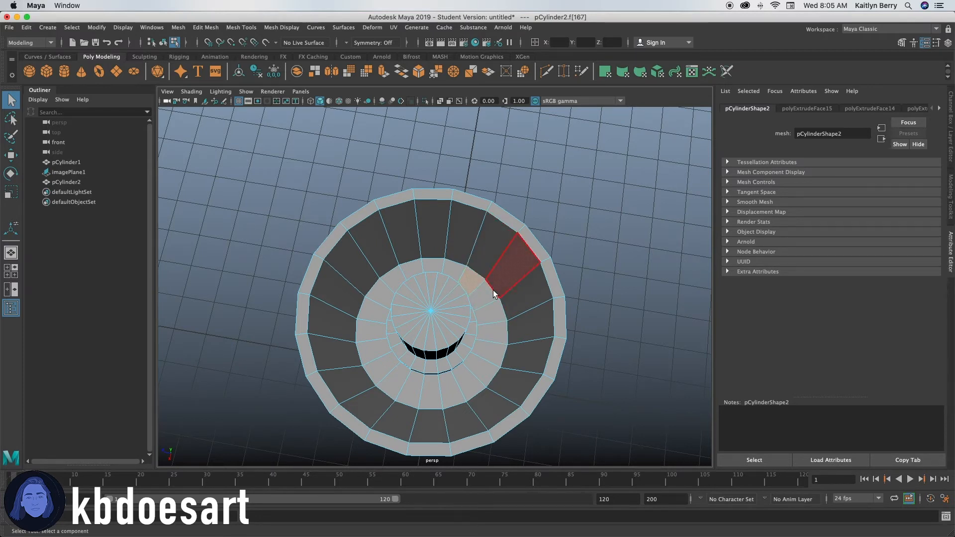
pyautogui.keyDown('shift'); pyautogui.click(485, 353); pyautogui.keyUp('shift')
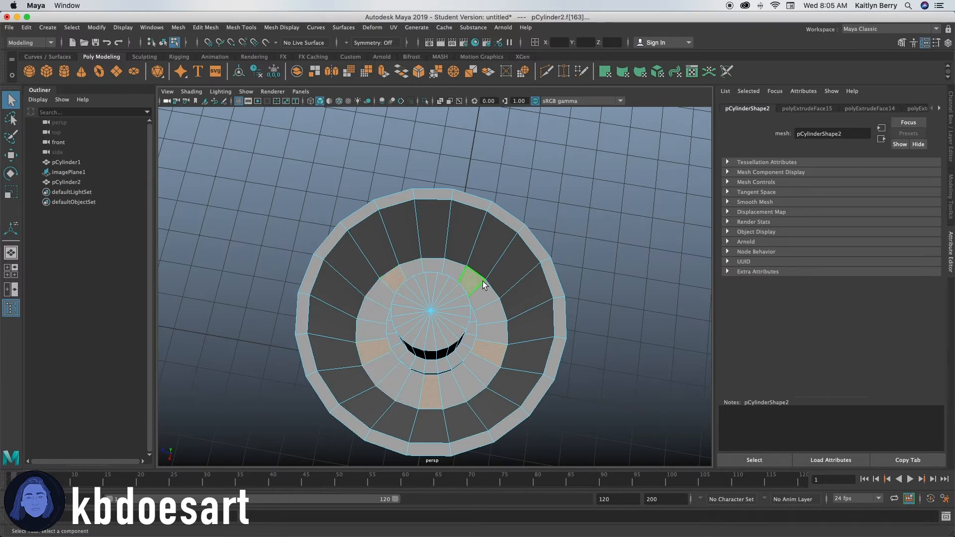
pyautogui.hotkey('ctrl', 'e')
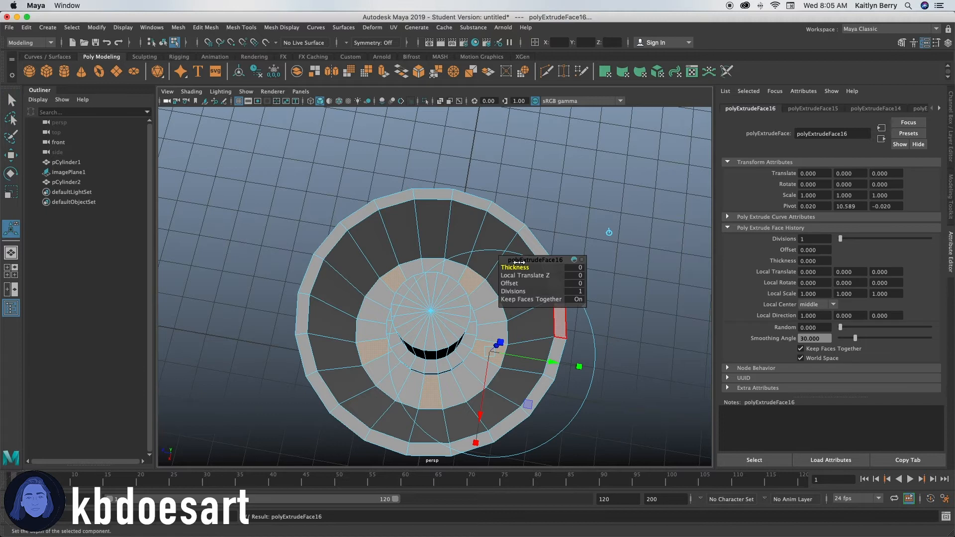
pyautogui.moveTo(512, 267); pyautogui.dragTo(563, 271)
pyautogui.keyDown('alt'); pyautogui.moveTo(515, 387); pyautogui.dragTo(472, 368); pyautogui.keyUp('alt')
# Step: Select the inner side faces of the five ribs and scale them inward to meet the central post
pyautogui.moveTo(386, 252); pyautogui.dragTo(389, 282, button='right')
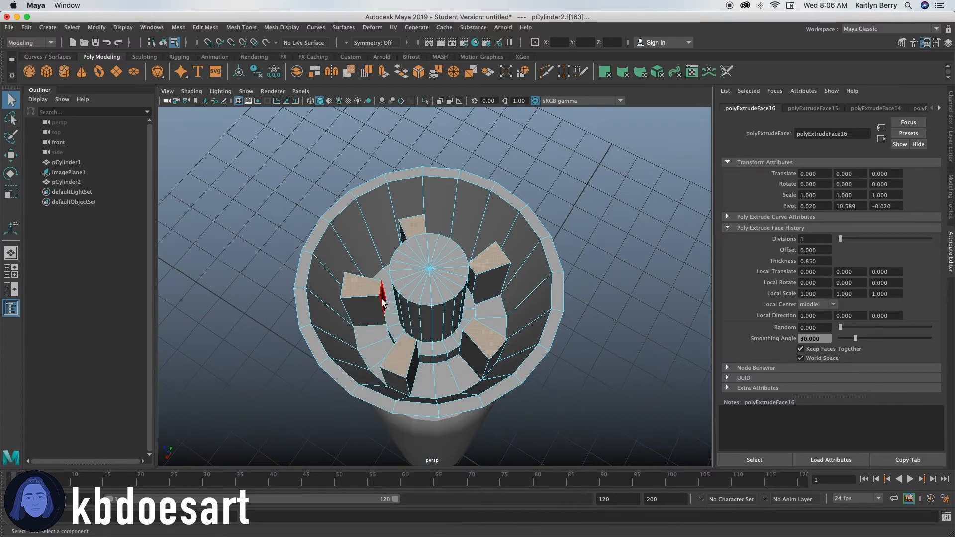
pyautogui.click(383, 302)
pyautogui.keyDown('alt'); pyautogui.moveTo(383, 302); pyautogui.dragTo(477, 246); pyautogui.keyUp('alt')
pyautogui.click(387, 189)
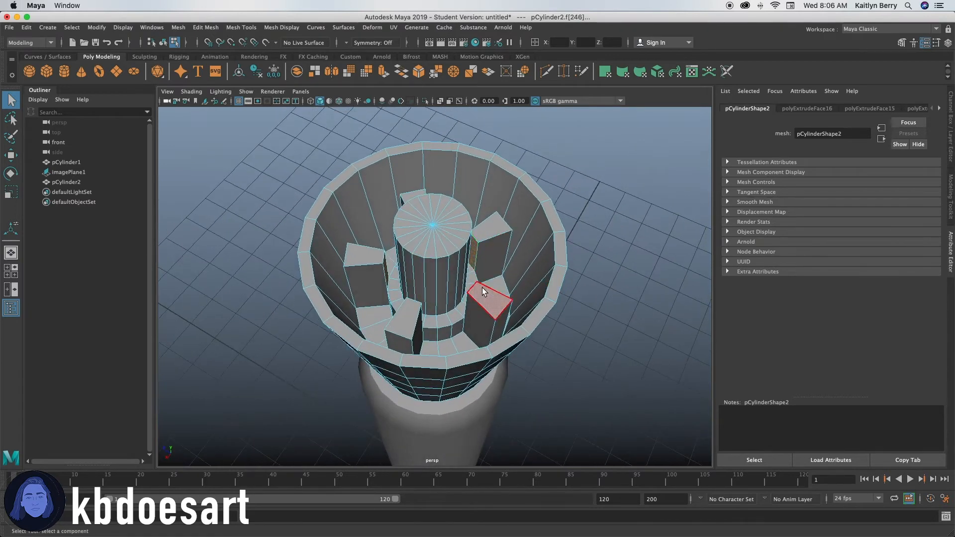
pyautogui.keyDown('alt'); pyautogui.moveTo(482, 289); pyautogui.dragTo(534, 305); pyautogui.keyUp('alt')
pyautogui.keyDown('shift'); pyautogui.click(548, 257); pyautogui.keyUp('shift')
pyautogui.keyDown('alt'); pyautogui.moveTo(447, 344); pyautogui.dragTo(548, 254); pyautogui.keyUp('alt')
pyautogui.keyDown('shift'); pyautogui.click(563, 196); pyautogui.keyUp('shift')
pyautogui.keyDown('alt'); pyautogui.moveTo(564, 196); pyautogui.dragTo(445, 259); pyautogui.keyUp('alt')
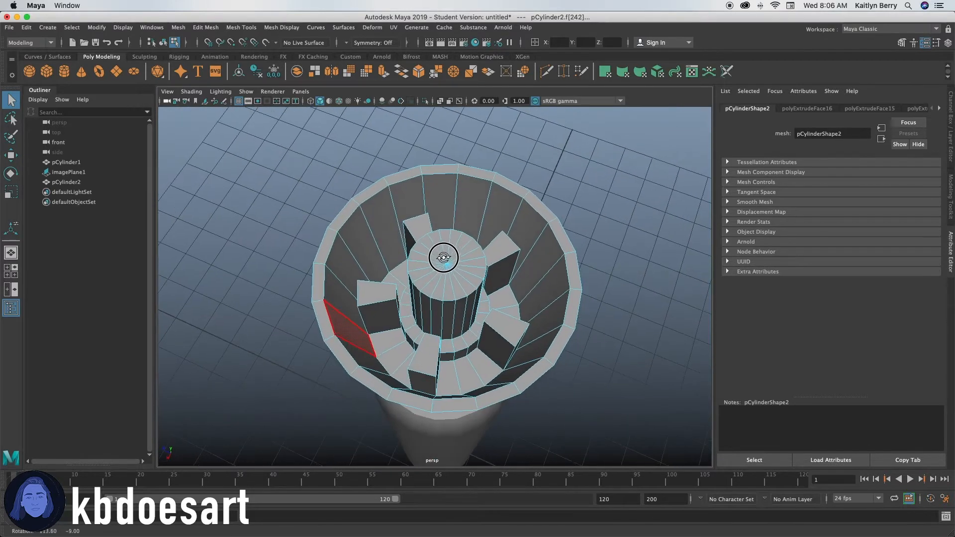
pyautogui.press('w')
pyautogui.hotkey('ctrl', 'z')
pyautogui.press('r')
pyautogui.moveTo(451, 308); pyautogui.dragTo(412, 327)
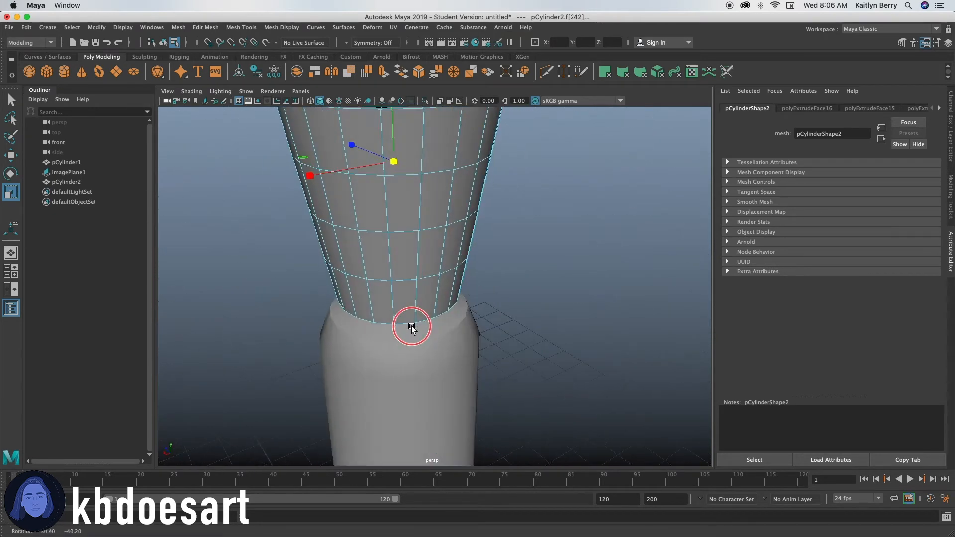
pyautogui.moveTo(441, 249); pyautogui.dragTo(480, 215, button='right')
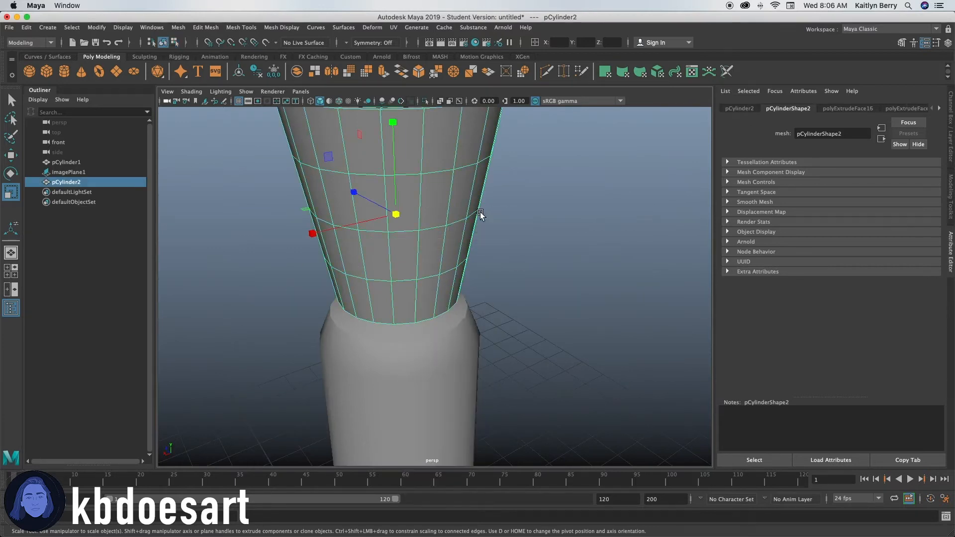
pyautogui.keyDown('alt'); pyautogui.moveTo(481, 215); pyautogui.dragTo(443, 235); pyautogui.keyUp('alt')
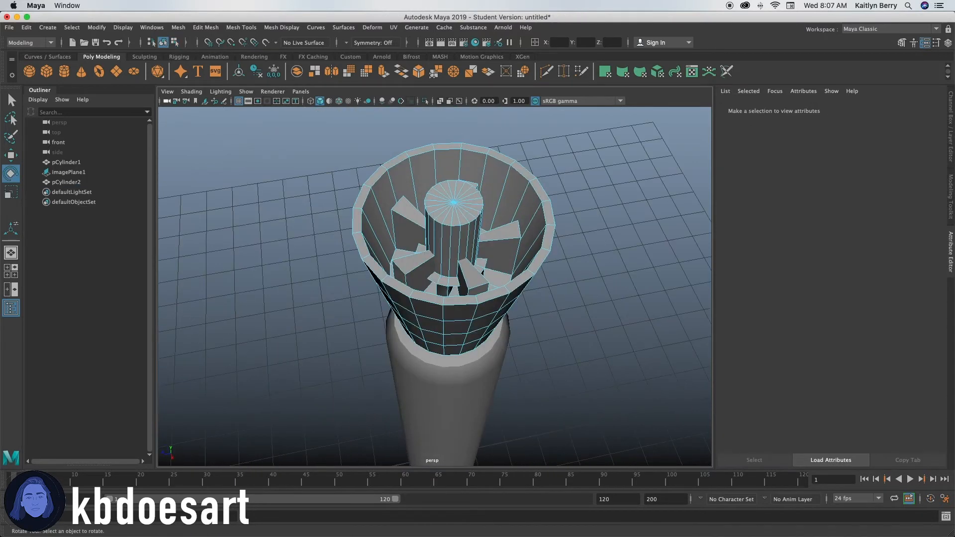
# Step: Select the outer top edges of the five ribs and scale them outward to about 1.25 toward the cap wall
pyautogui.keyDown('alt'); pyautogui.moveTo(371, 244); pyautogui.dragTo(405, 260); pyautogui.keyUp('alt')
pyautogui.keyDown('alt'); pyautogui.moveTo(405, 260); pyautogui.dragTo(559, 273, button='right'); pyautogui.keyUp('alt')
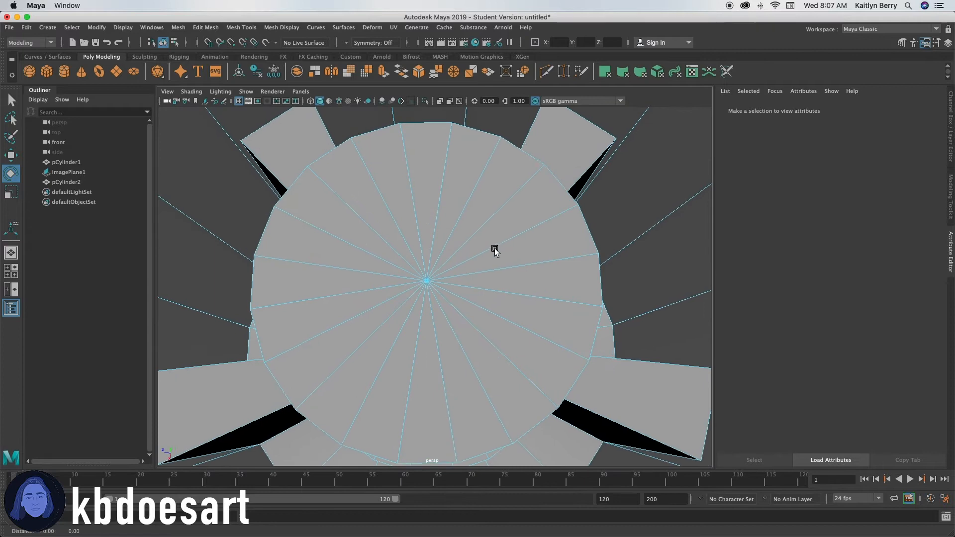
pyautogui.keyDown('alt'); pyautogui.moveTo(494, 250); pyautogui.dragTo(428, 270, button='right'); pyautogui.keyUp('alt')
pyautogui.keyDown('alt'); pyautogui.moveTo(428, 271); pyautogui.dragTo(436, 232); pyautogui.keyUp('alt')
pyautogui.rightClick(436, 233)
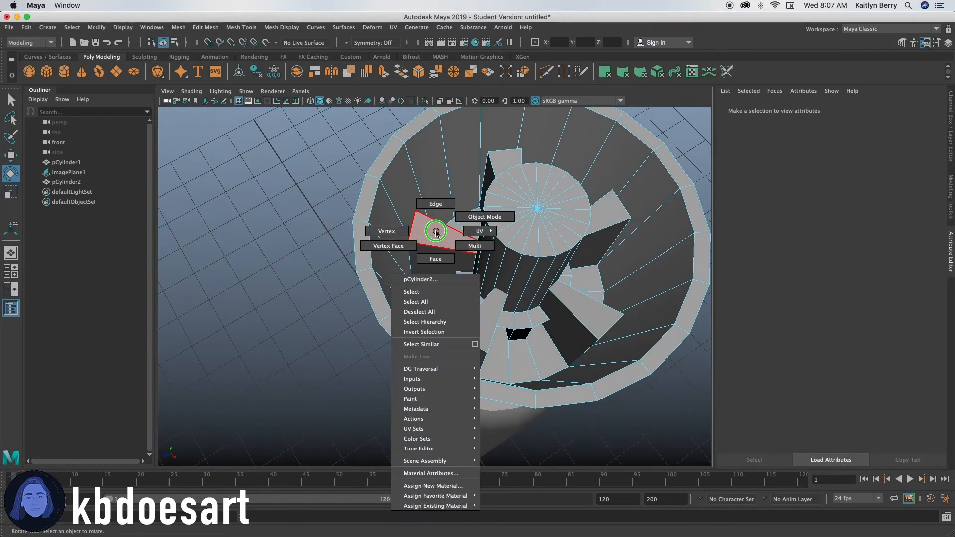
pyautogui.click(440, 205)
pyautogui.click(509, 152)
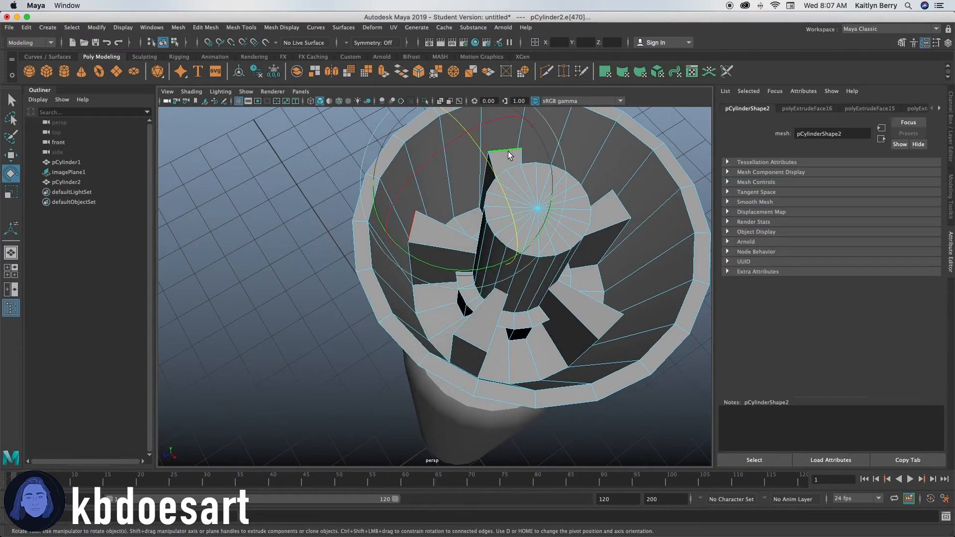
pyautogui.keyDown('shift'); pyautogui.click(626, 212); pyautogui.keyUp('shift')
pyautogui.keyDown('shift'); pyautogui.click(618, 304); pyautogui.keyUp('shift')
pyautogui.keyDown('shift'); pyautogui.click(471, 362); pyautogui.keyUp('shift')
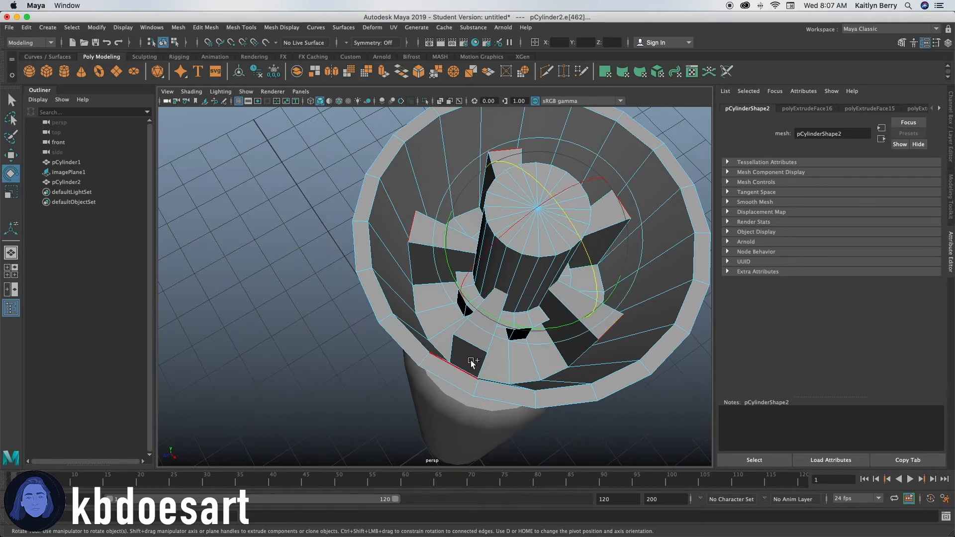
pyautogui.keyDown('shift'); pyautogui.click(477, 353); pyautogui.keyUp('shift')
pyautogui.press('r')
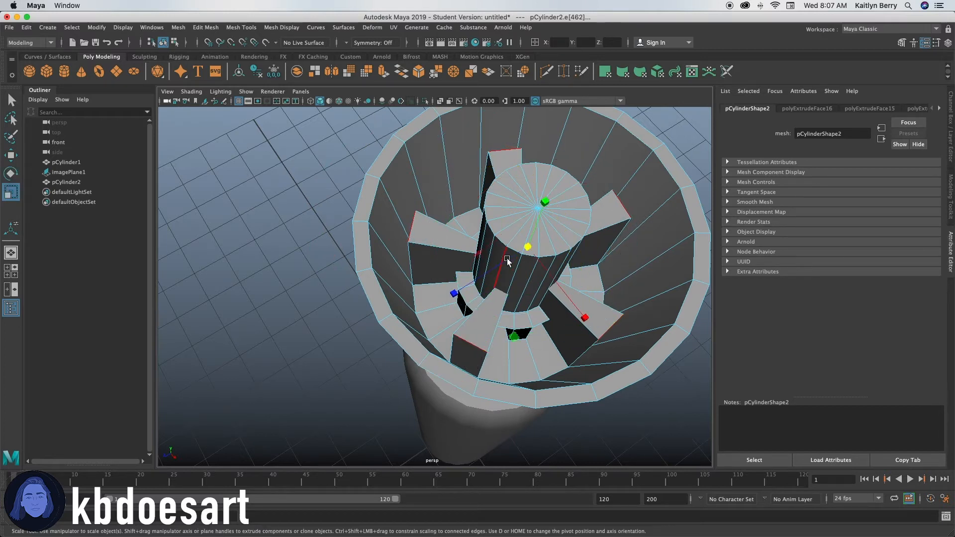
pyautogui.moveTo(530, 247); pyautogui.dragTo(571, 238)
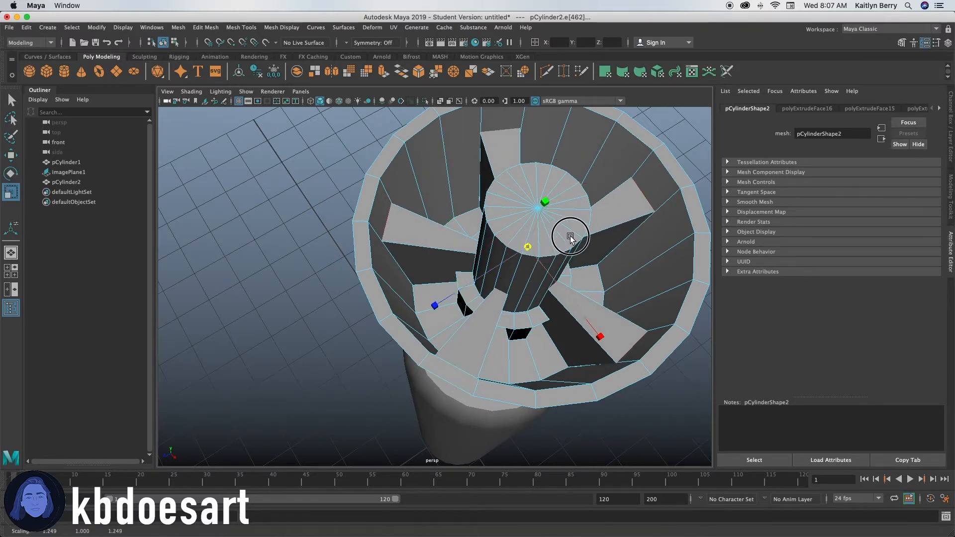
pyautogui.keyDown('alt'); pyautogui.moveTo(556, 343); pyautogui.dragTo(376, 341); pyautogui.keyUp('alt')
pyautogui.click(475, 284)
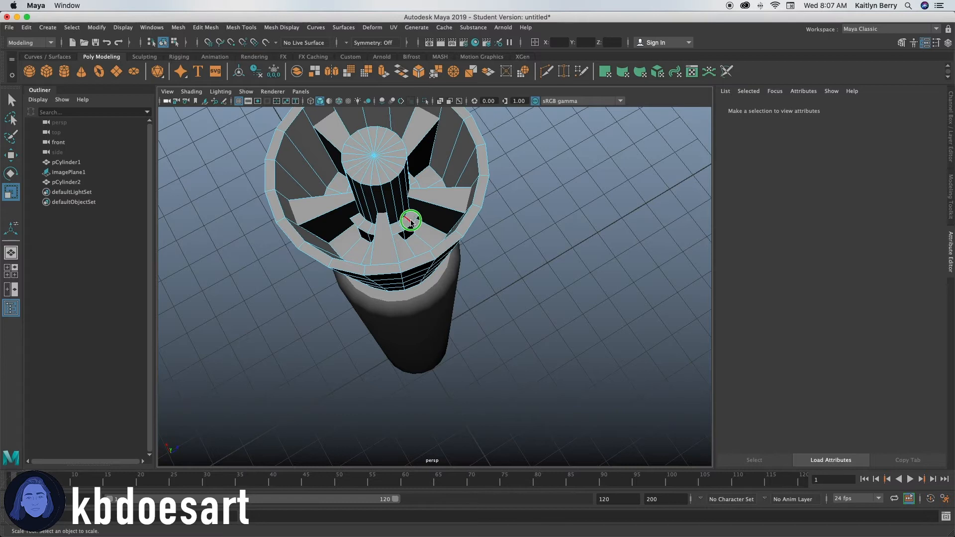
# Step: Preview the cap with smoothing and inspect where its lower rim meets the marker body
pyautogui.moveTo(411, 222); pyautogui.dragTo(455, 202, button='right')
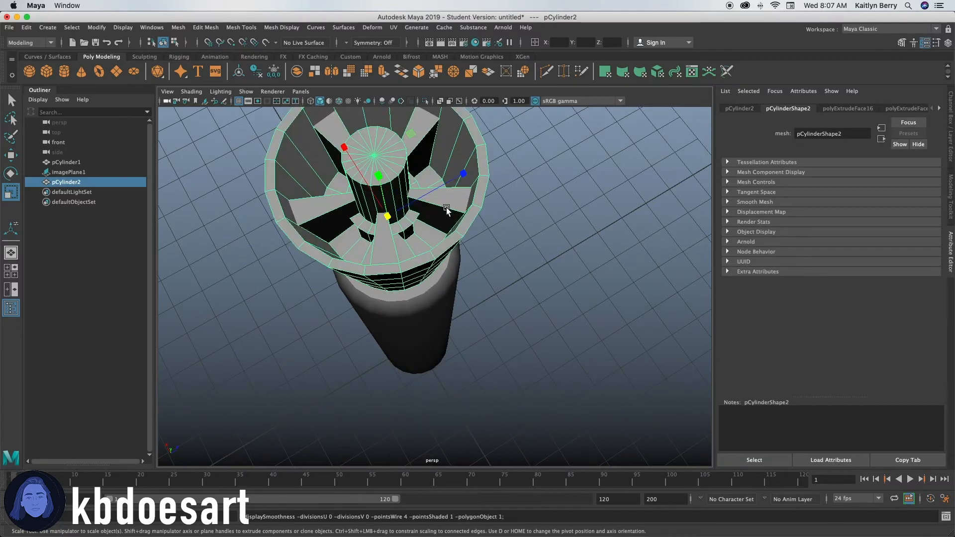
pyautogui.press('3')
pyautogui.press('1')
pyautogui.moveTo(509, 318)
pyautogui.keyDown('alt'); pyautogui.mouseDown()
pyautogui.moveTo(375, 305)
pyautogui.moveTo(490, 330)
pyautogui.moveTo(501, 269)
pyautogui.moveTo(499, 307)
pyautogui.mouseUp(); pyautogui.keyUp('alt')
pyautogui.keyDown('alt'); pyautogui.moveTo(503, 303); pyautogui.dragTo(555, 293, button='right'); pyautogui.keyUp('alt')
pyautogui.keyDown('alt'); pyautogui.moveTo(438, 301); pyautogui.dragTo(501, 243, button='middle'); pyautogui.keyUp('alt')
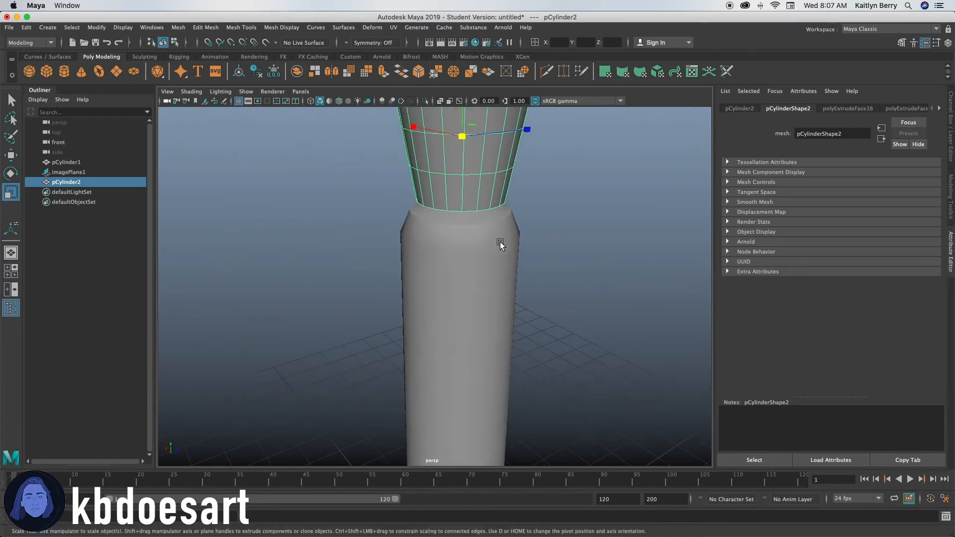
pyautogui.keyDown('alt'); pyautogui.moveTo(522, 263); pyautogui.dragTo(582, 283, button='right'); pyautogui.keyUp('alt')
pyautogui.keyDown('alt'); pyautogui.moveTo(443, 240); pyautogui.dragTo(429, 264, button='middle'); pyautogui.keyUp('alt')
pyautogui.click(443, 269)
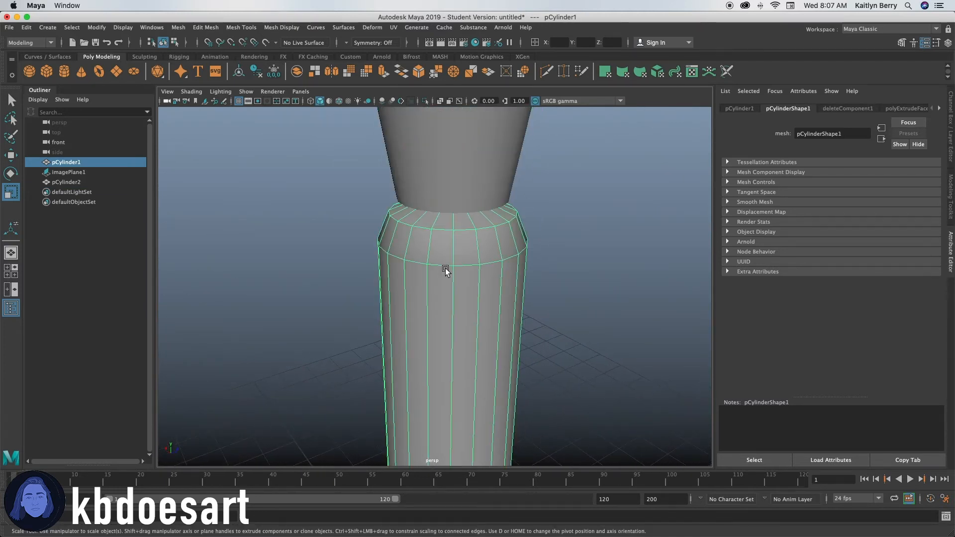
pyautogui.click(486, 188)
pyautogui.moveTo(486, 188)
pyautogui.keyDown('alt'); pyautogui.mouseDown()
pyautogui.moveTo(430, 213)
pyautogui.moveTo(491, 229)
pyautogui.moveTo(475, 199)
pyautogui.mouseUp(); pyautogui.keyUp('alt')
pyautogui.moveTo(467, 204); pyautogui.dragTo(472, 192, button='right')
pyautogui.doubleClick(470, 200)
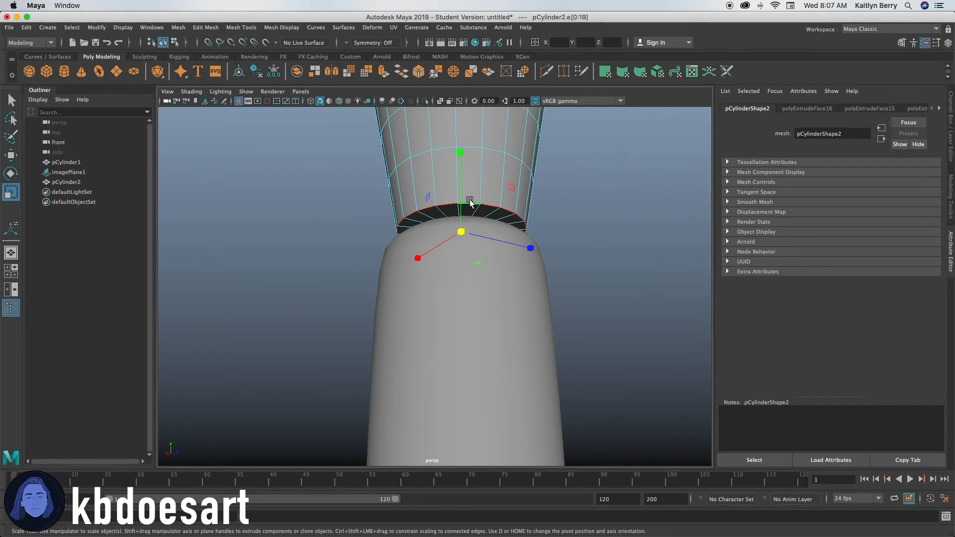
pyautogui.scroll(-8, 475, 214)
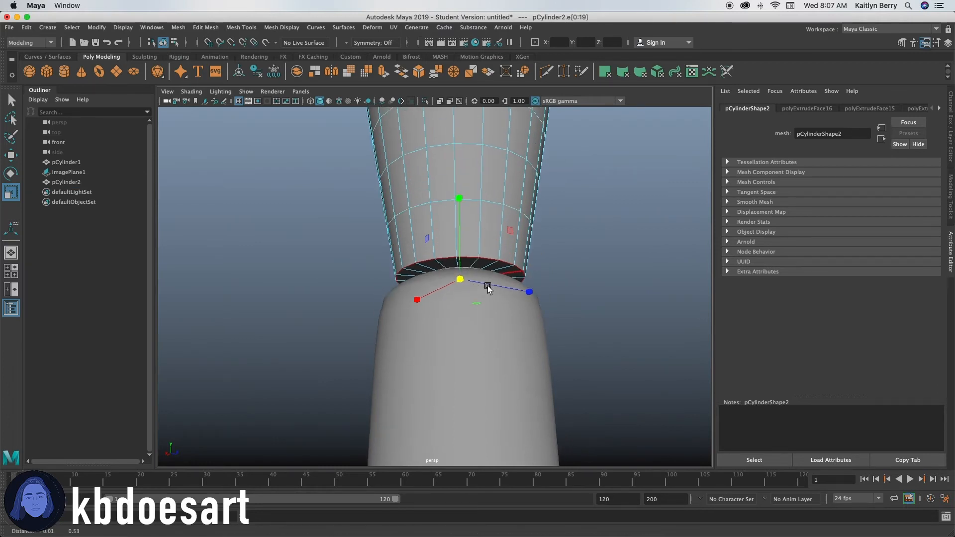
# Step: Raise the whole cap vertically to about 12.8 cm, clear of the marker's tip
pyautogui.moveTo(475, 216); pyautogui.dragTo(515, 215, button='right')
pyautogui.press('w')
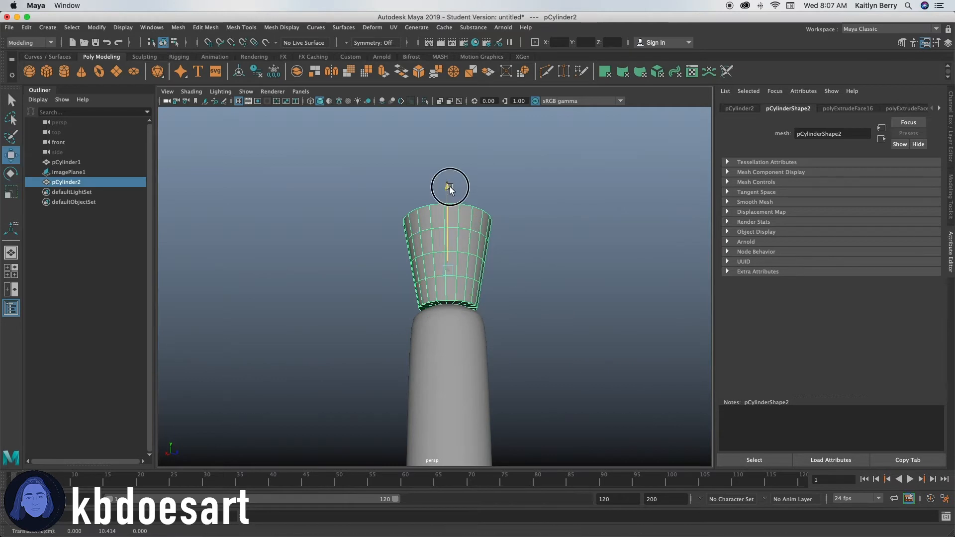
pyautogui.moveTo(447, 189); pyautogui.dragTo(455, 113)
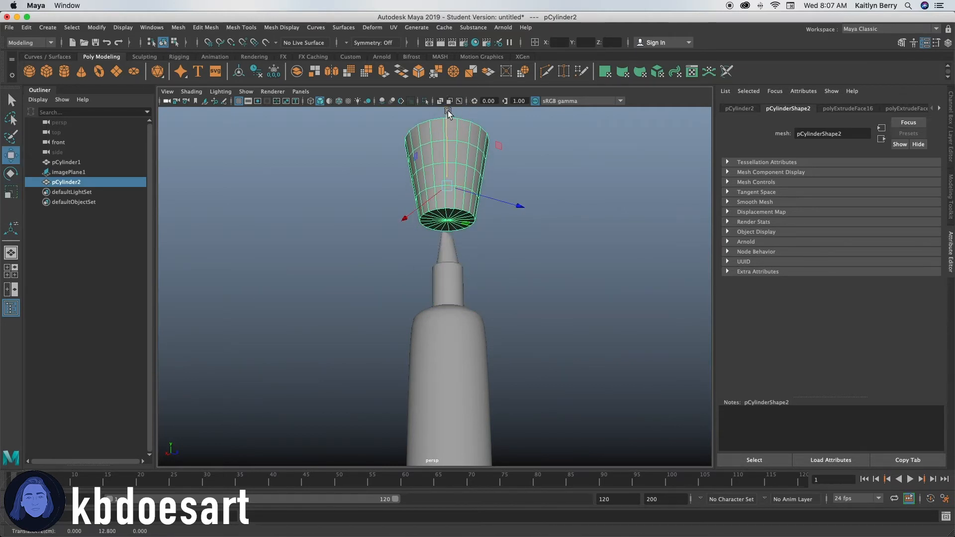
# Step: Select all the bottom faces of the cap and extrude them inward with an offset of 0.09
pyautogui.keyDown('alt'); pyautogui.moveTo(427, 232); pyautogui.dragTo(476, 209); pyautogui.keyUp('alt')
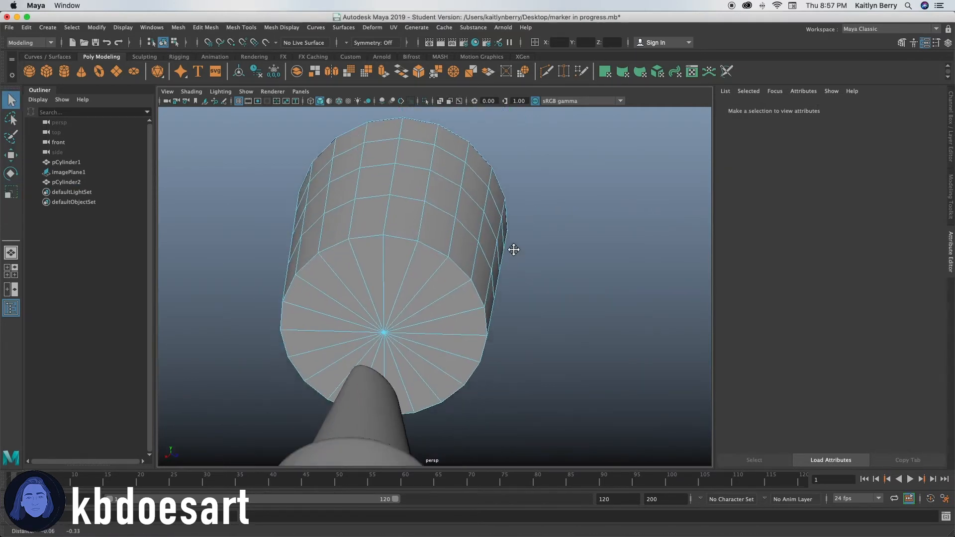
pyautogui.keyDown('alt'); pyautogui.moveTo(514, 250); pyautogui.dragTo(524, 232, button='middle'); pyautogui.keyUp('alt')
pyautogui.moveTo(396, 340)
pyautogui.mouseDown()
pyautogui.moveTo(334, 284)
pyautogui.moveTo(417, 318)
pyautogui.mouseUp()
pyautogui.hotkey('ctrl', 'e')
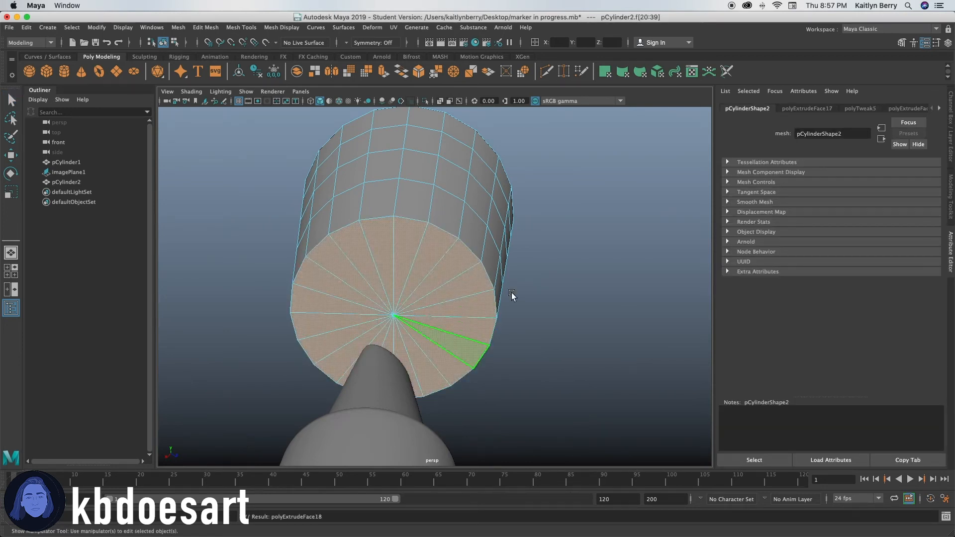
pyautogui.moveTo(510, 283)
pyautogui.mouseDown()
pyautogui.moveTo(454, 278)
pyautogui.moveTo(515, 285)
pyautogui.mouseUp()
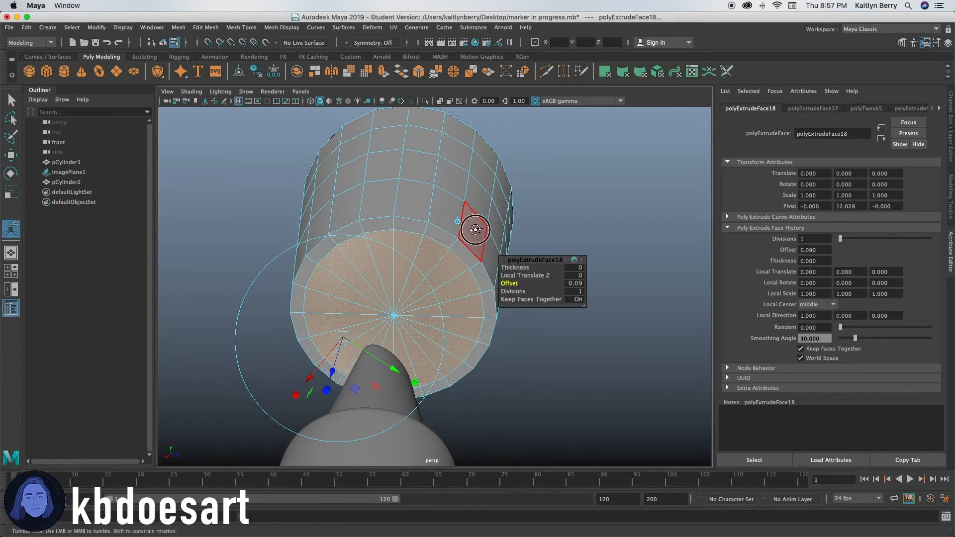
# Step: Extrude the inset bottom faces into the cap with a thickness of -1.14, and inset the recessed faces with an offset of 0.15
pyautogui.keyDown('alt'); pyautogui.moveTo(473, 229); pyautogui.dragTo(450, 251); pyautogui.keyUp('alt')
pyautogui.hotkey('ctrl', 'e')
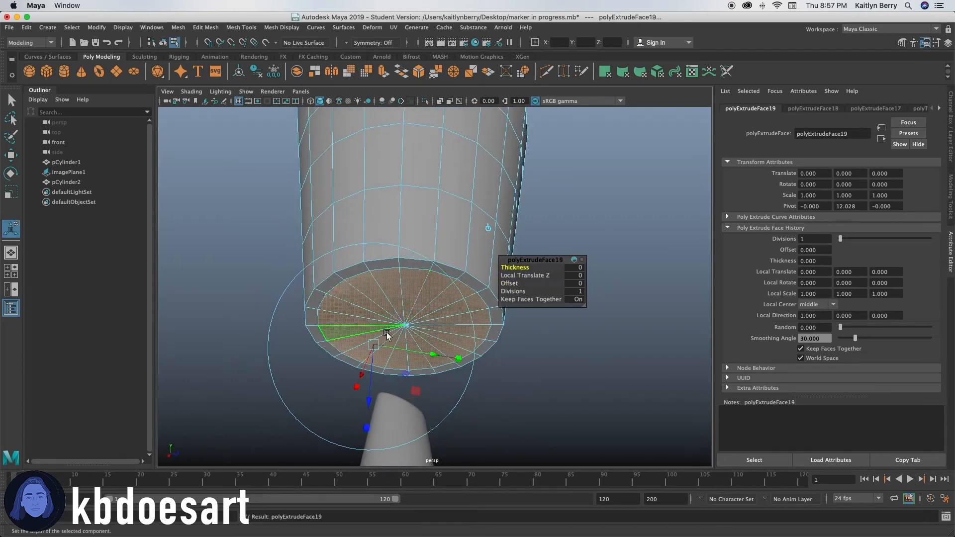
pyautogui.keyDown('alt'); pyautogui.moveTo(470, 407); pyautogui.dragTo(393, 391); pyautogui.keyUp('alt')
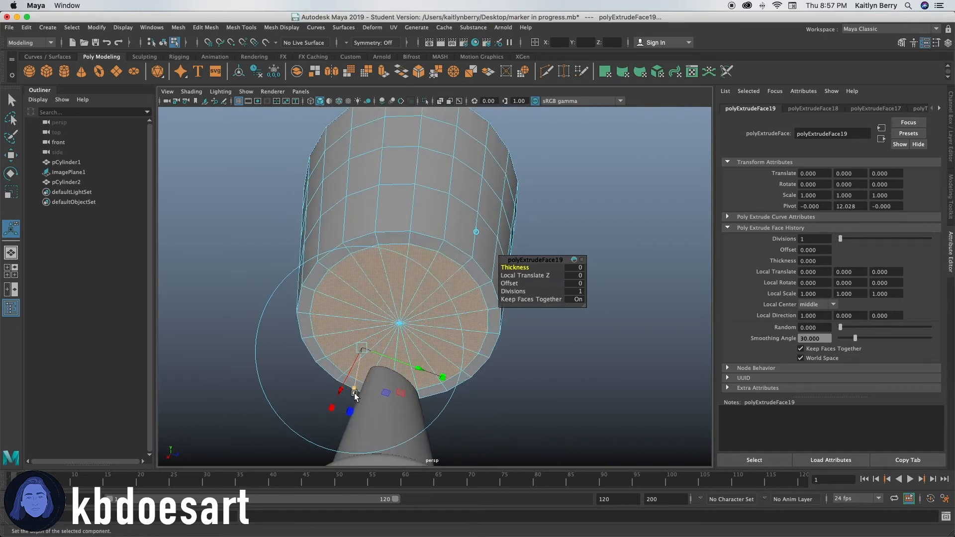
pyautogui.moveTo(526, 267)
pyautogui.mouseDown()
pyautogui.moveTo(534, 258)
pyautogui.moveTo(523, 260)
pyautogui.moveTo(537, 261)
pyautogui.mouseUp()
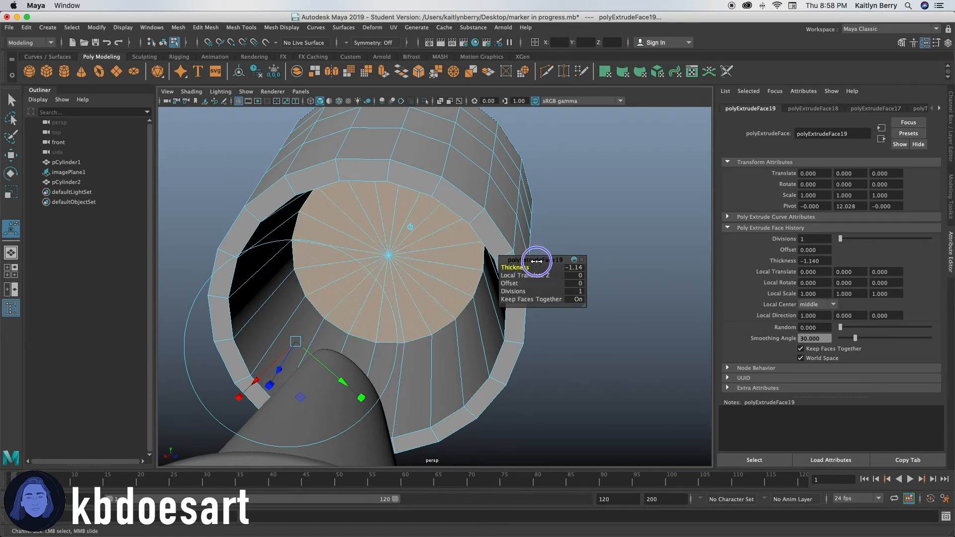
pyautogui.hotkey('ctrl', 'e')
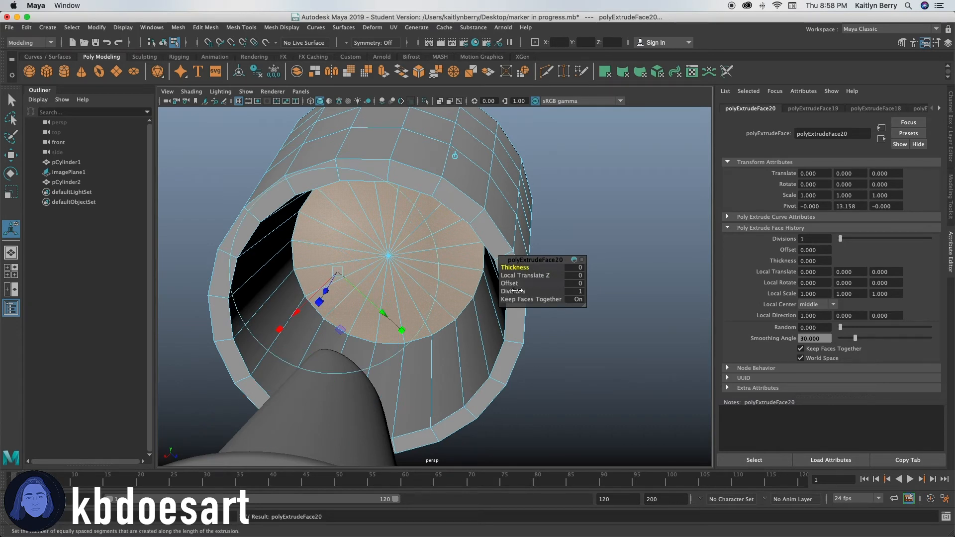
pyautogui.moveTo(516, 285)
pyautogui.keyDown('alt'); pyautogui.mouseDown()
pyautogui.moveTo(504, 284)
pyautogui.moveTo(524, 279)
pyautogui.mouseUp(); pyautogui.keyUp('alt')
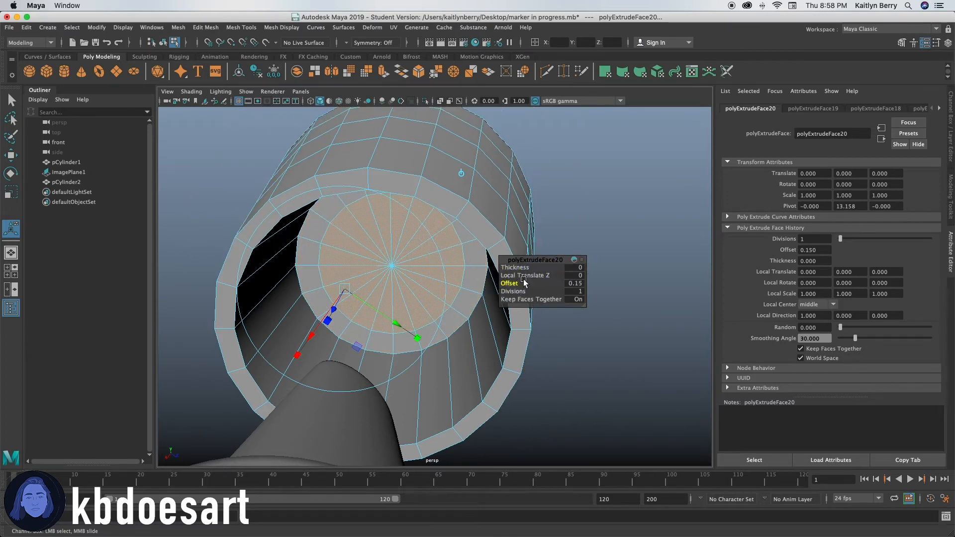
# Step: Try extruding the inset faces deeper with a thickness of -0.36, and return that thickness to about zero
pyautogui.hotkey('ctrl', 'e')
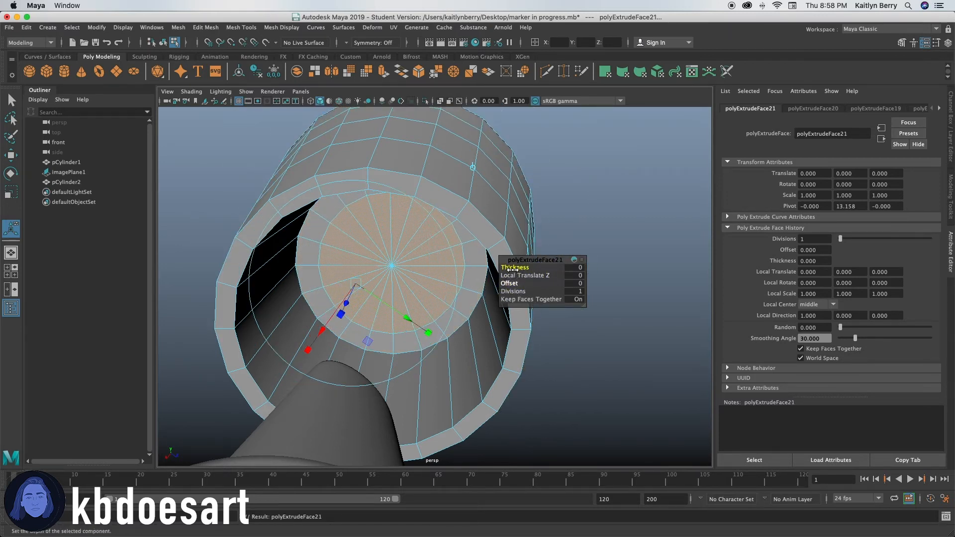
pyautogui.moveTo(512, 270); pyautogui.dragTo(495, 252)
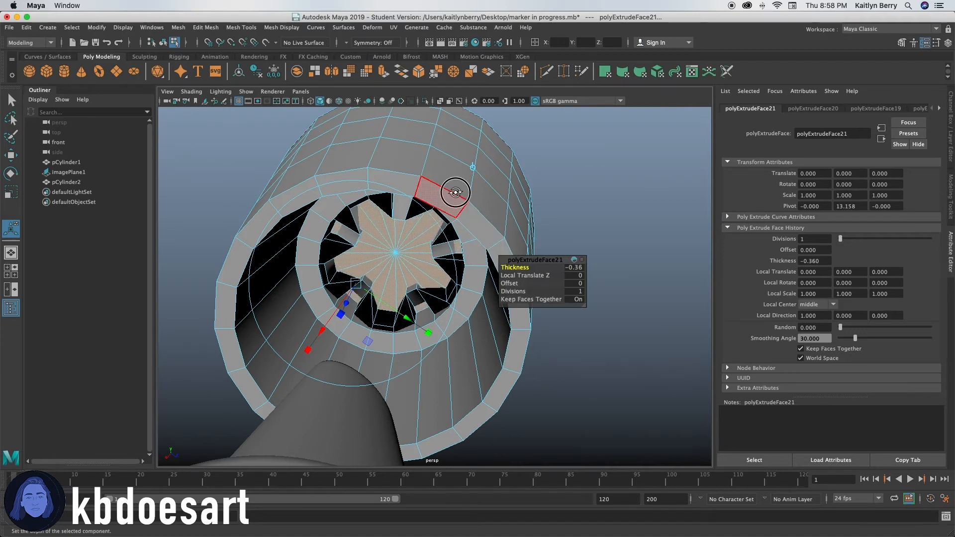
pyautogui.keyDown('alt'); pyautogui.moveTo(454, 192); pyautogui.dragTo(440, 323); pyautogui.keyUp('alt')
pyautogui.keyDown('alt'); pyautogui.moveTo(440, 323); pyautogui.dragTo(184, 329, button='right'); pyautogui.keyUp('alt')
pyautogui.keyDown('alt'); pyautogui.moveTo(303, 388); pyautogui.dragTo(317, 324); pyautogui.keyUp('alt')
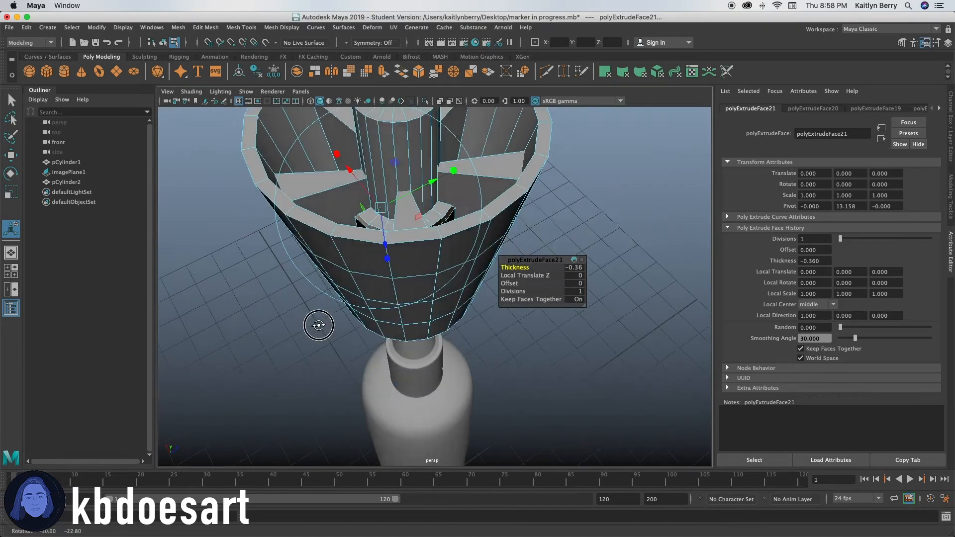
pyautogui.keyDown('alt'); pyautogui.moveTo(318, 324); pyautogui.dragTo(452, 299, button='right'); pyautogui.keyUp('alt')
pyautogui.keyDown('alt'); pyautogui.moveTo(452, 228); pyautogui.dragTo(425, 306); pyautogui.keyUp('alt')
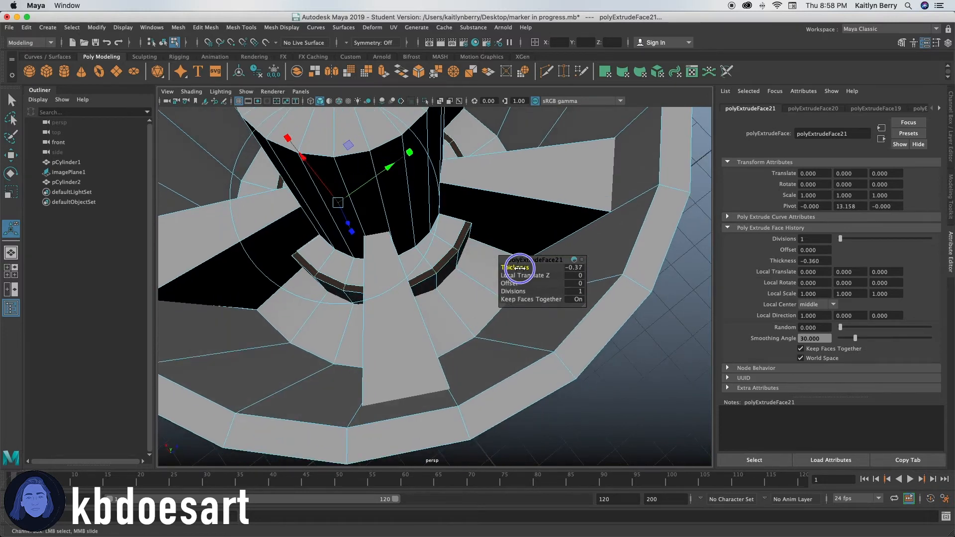
pyautogui.moveTo(517, 268); pyautogui.dragTo(520, 267)
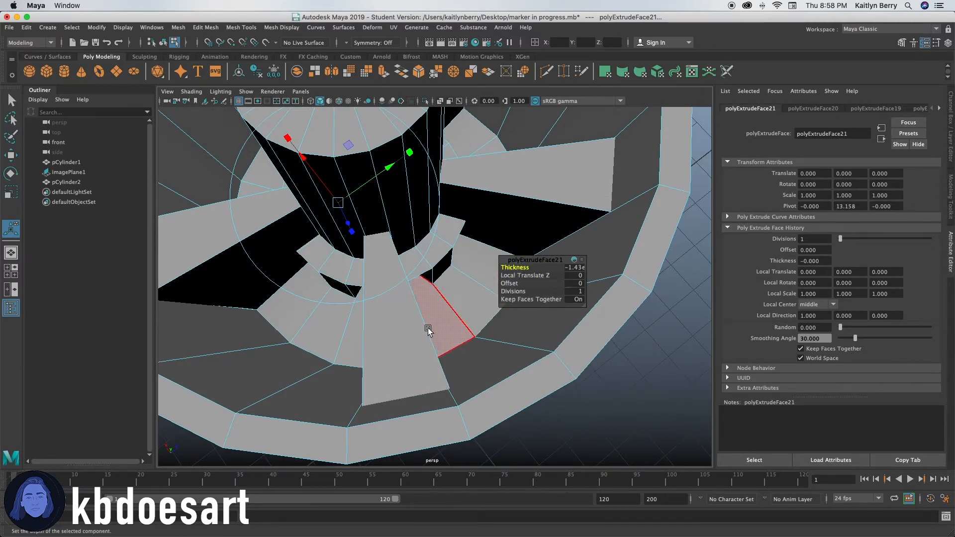
pyautogui.keyDown('alt'); pyautogui.moveTo(447, 318); pyautogui.dragTo(434, 219); pyautogui.keyUp('alt')
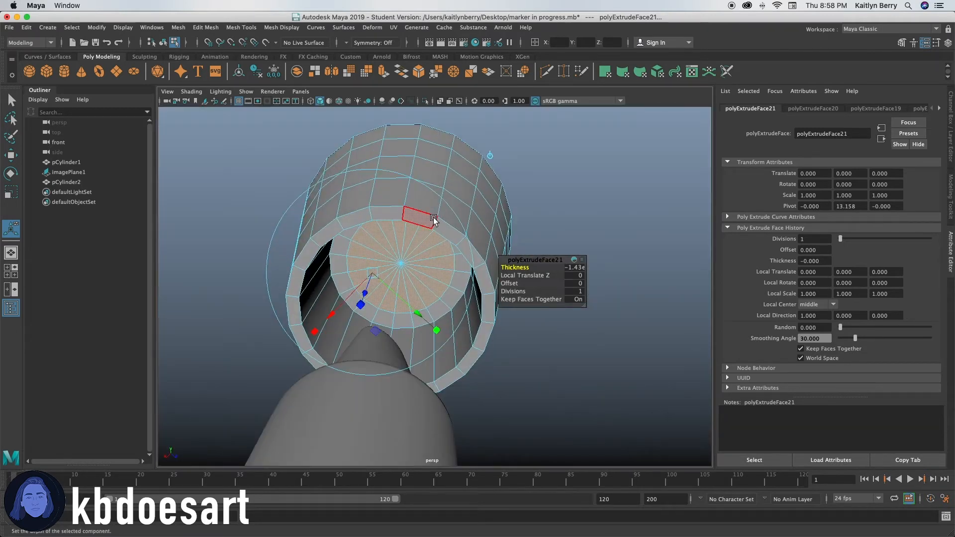
# Step: Extrude the central recessed faces again with an offset of 0.17 to narrow them
pyautogui.hotkey('ctrl', 'e')
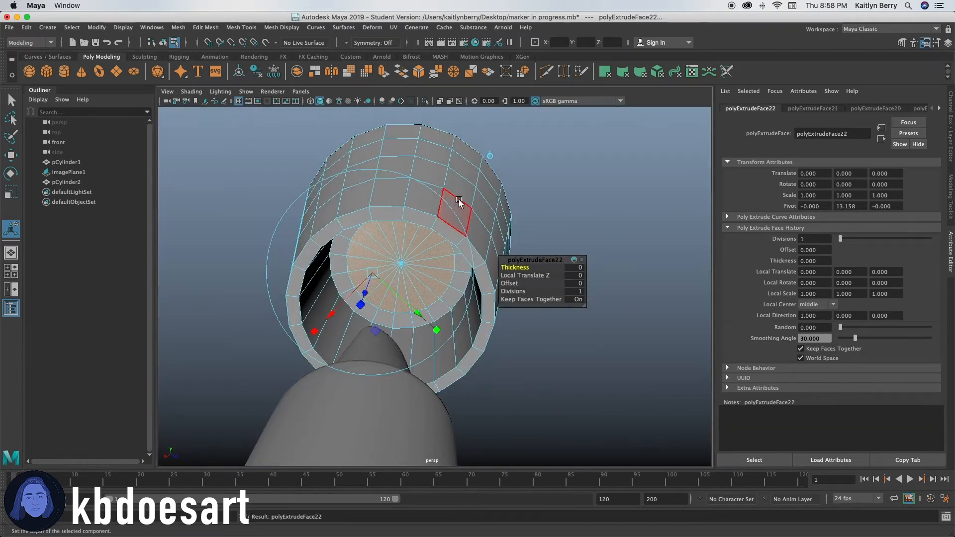
pyautogui.keyDown('alt'); pyautogui.moveTo(467, 183); pyautogui.dragTo(507, 253); pyautogui.keyUp('alt')
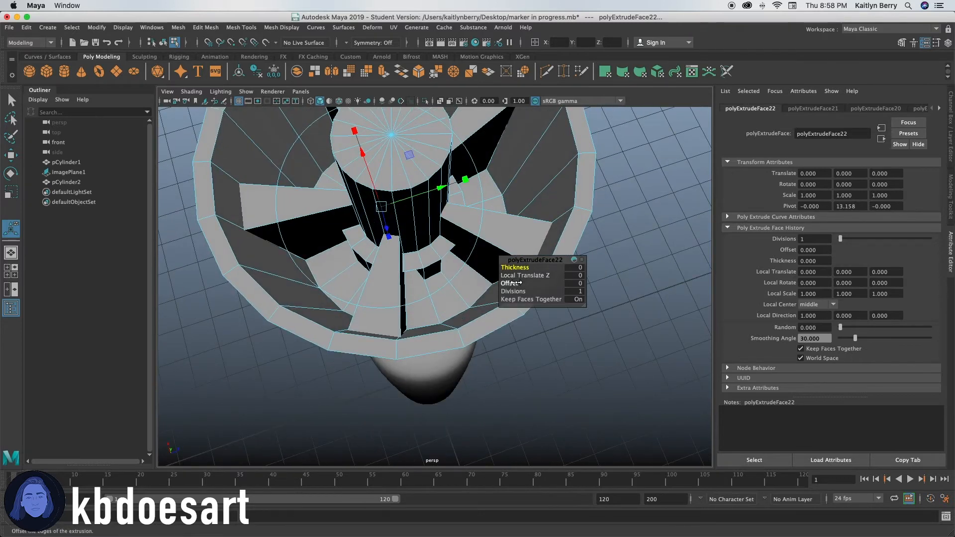
pyautogui.keyDown('alt'); pyautogui.moveTo(477, 305); pyautogui.dragTo(528, 283); pyautogui.keyUp('alt')
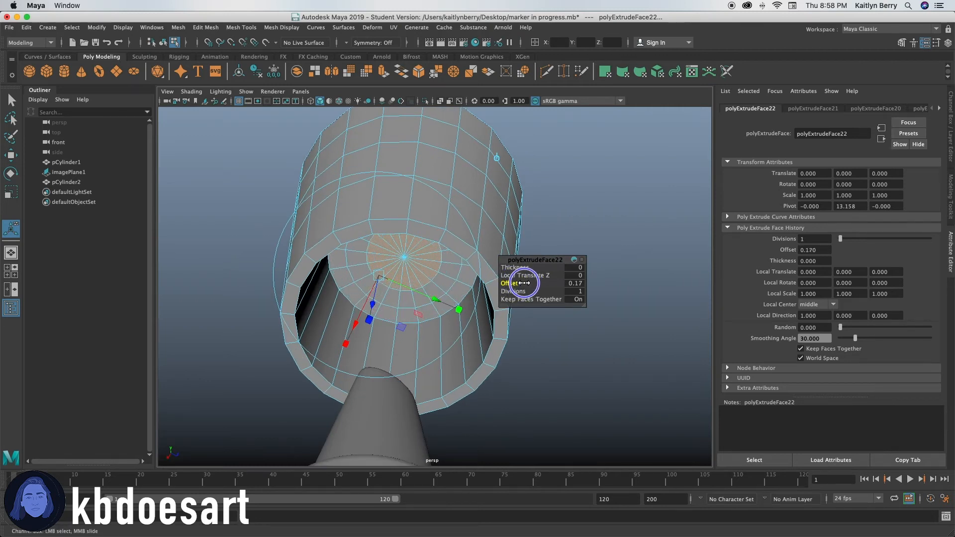
# Step: Extrude the narrowed faces up inside the cap's post with a thickness of -0.73 and an offset of 0.05, and clear the selection
pyautogui.hotkey('ctrl', 'e')
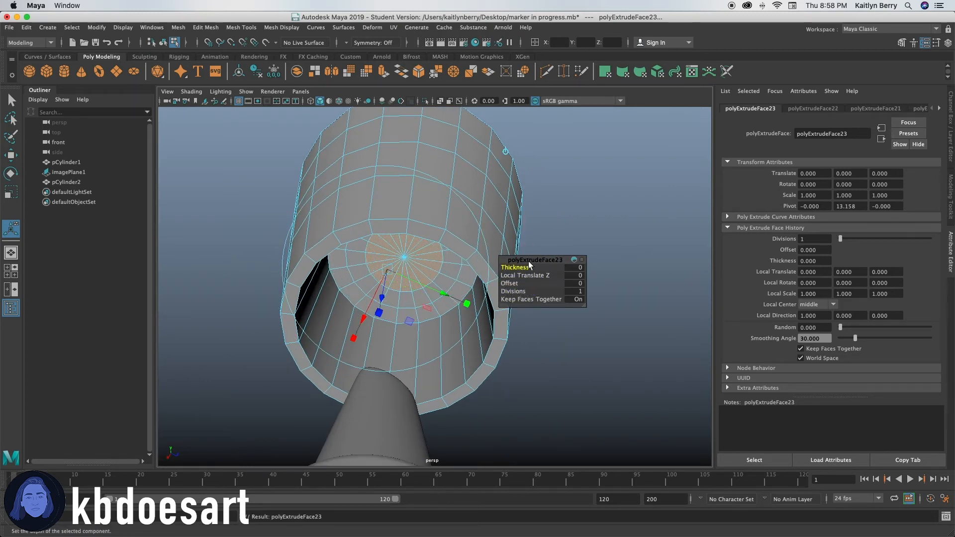
pyautogui.moveTo(530, 266); pyautogui.dragTo(497, 265)
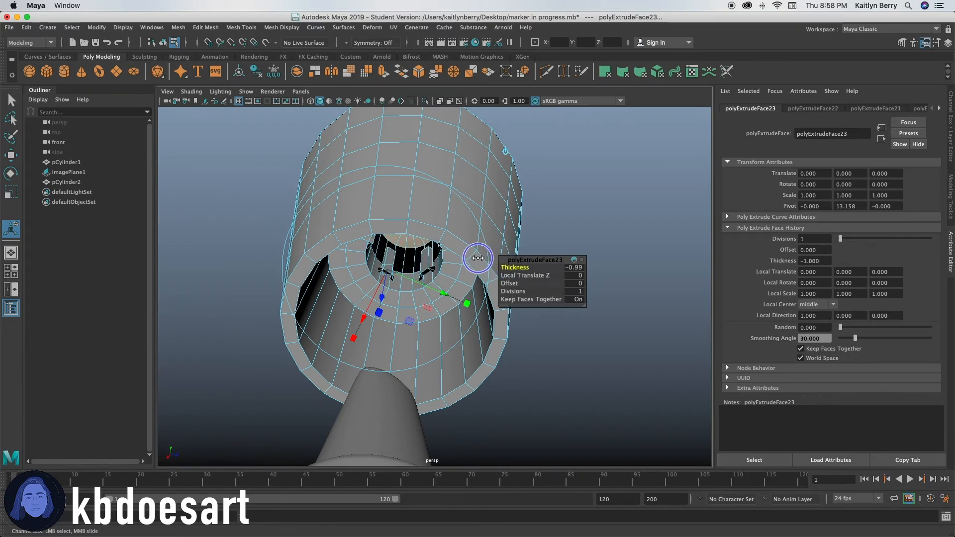
pyautogui.keyDown('alt'); pyautogui.moveTo(504, 171); pyautogui.dragTo(477, 247); pyautogui.keyUp('alt')
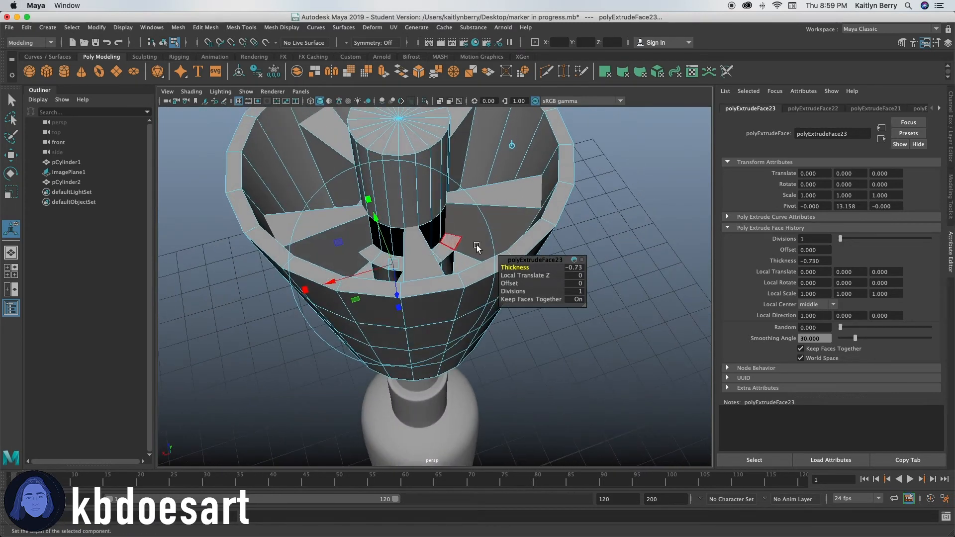
pyautogui.moveTo(513, 282); pyautogui.dragTo(517, 281)
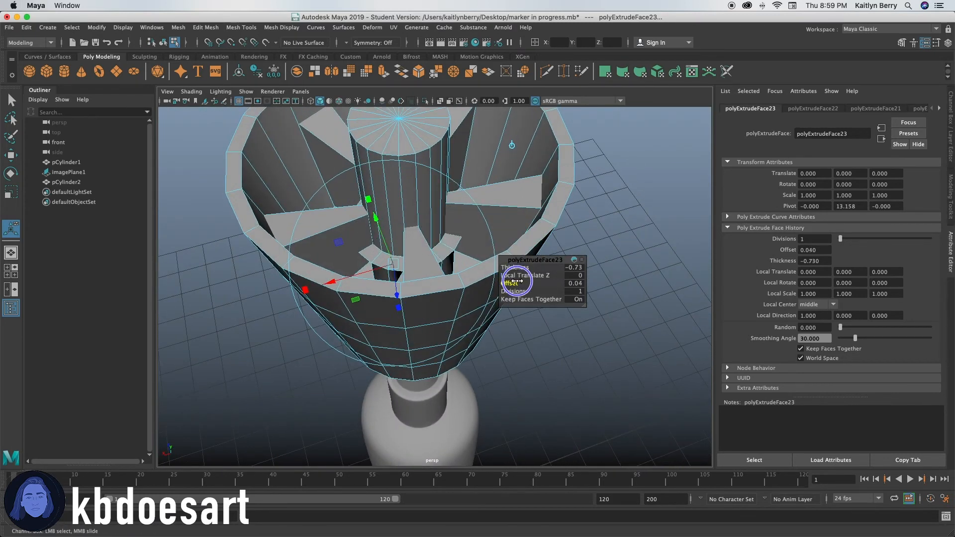
pyautogui.keyDown('alt'); pyautogui.moveTo(429, 291); pyautogui.dragTo(407, 147); pyautogui.keyUp('alt')
pyautogui.keyDown('alt'); pyautogui.moveTo(408, 147); pyautogui.dragTo(368, 319, button='right'); pyautogui.keyUp('alt')
pyautogui.keyDown('alt'); pyautogui.moveTo(369, 320); pyautogui.dragTo(372, 363, button='middle'); pyautogui.keyUp('alt')
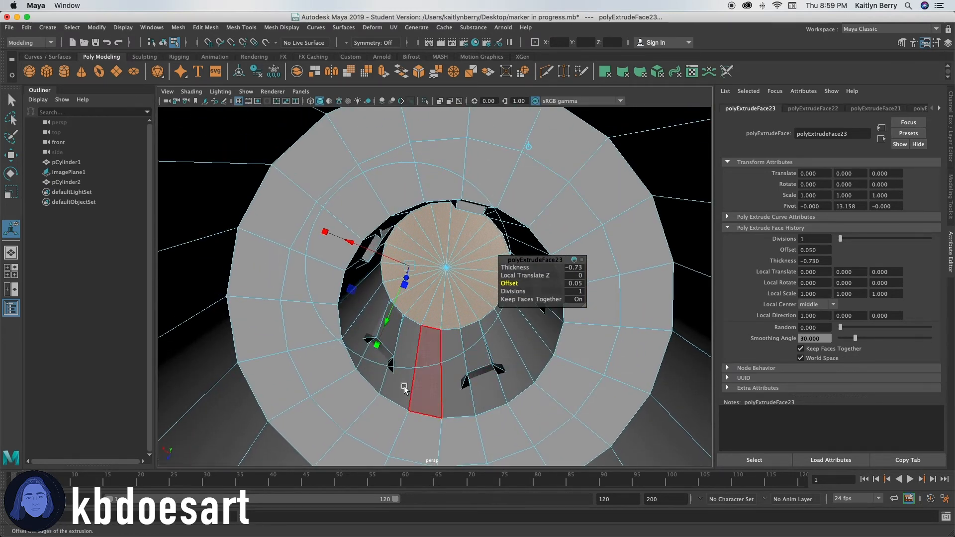
pyautogui.keyDown('alt'); pyautogui.moveTo(477, 380); pyautogui.dragTo(507, 358); pyautogui.keyUp('alt')
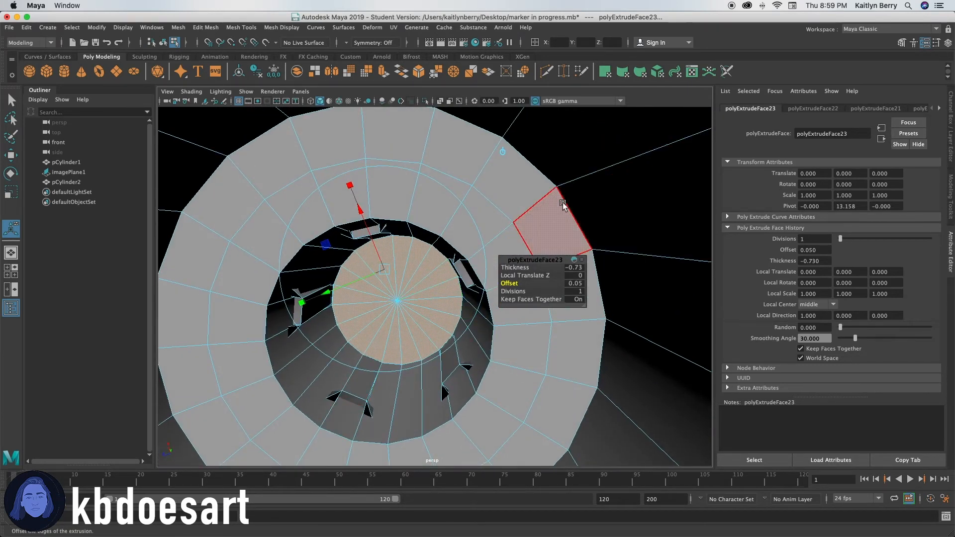
pyautogui.click(526, 249)
pyautogui.scroll(-8, 614, 267)
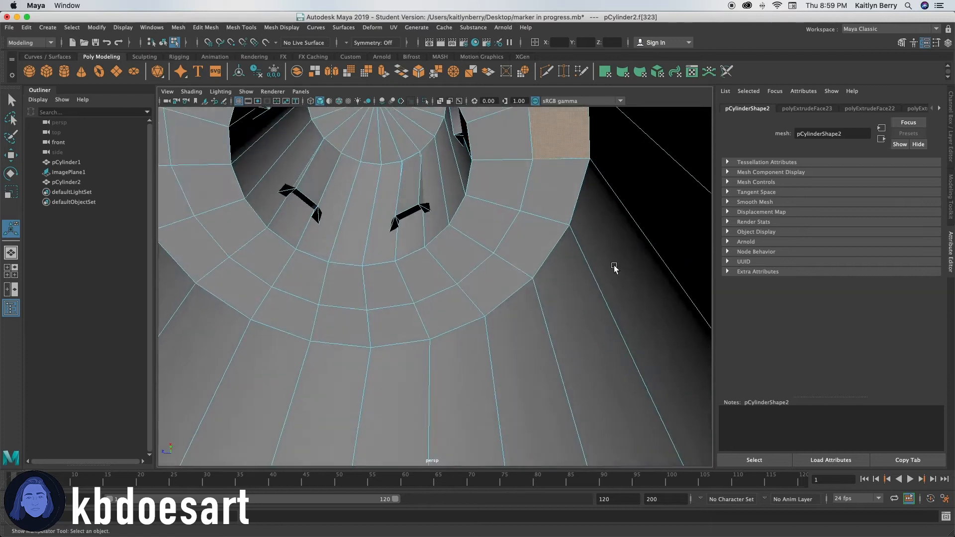
pyautogui.keyDown('alt'); pyautogui.moveTo(405, 270); pyautogui.dragTo(426, 279); pyautogui.keyUp('alt')
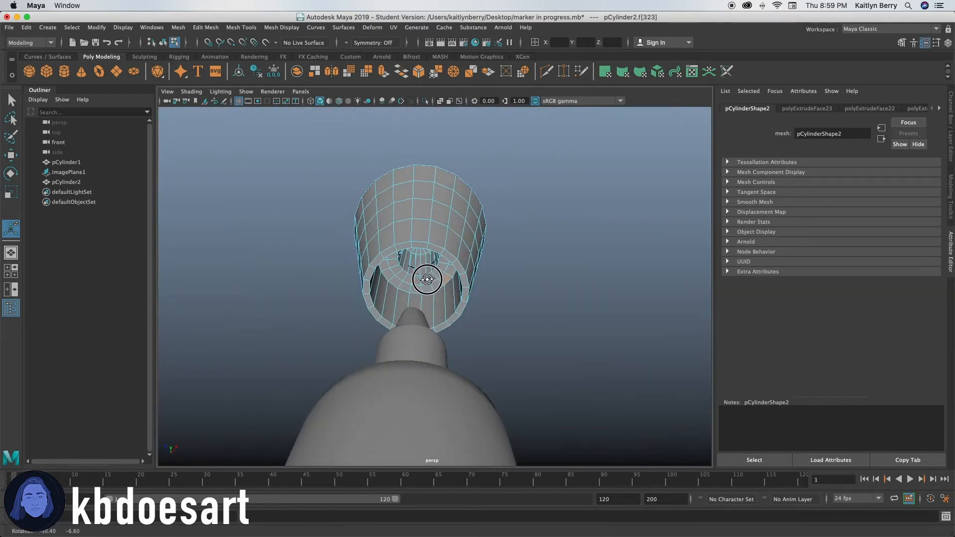
pyautogui.click(516, 279)
# Step: Bevel the top edge loop of the cap's inner post with 2 segments and a fraction of about 0.08
pyautogui.keyDown('alt'); pyautogui.moveTo(516, 279); pyautogui.dragTo(401, 337); pyautogui.keyUp('alt')
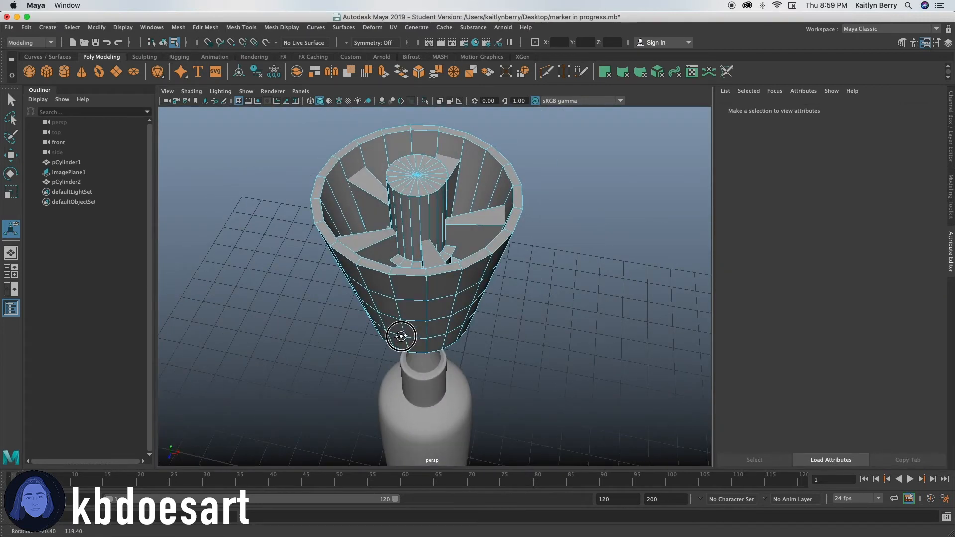
pyautogui.moveTo(456, 207); pyautogui.dragTo(458, 183, button='right')
pyautogui.scroll(5, 468, 199)
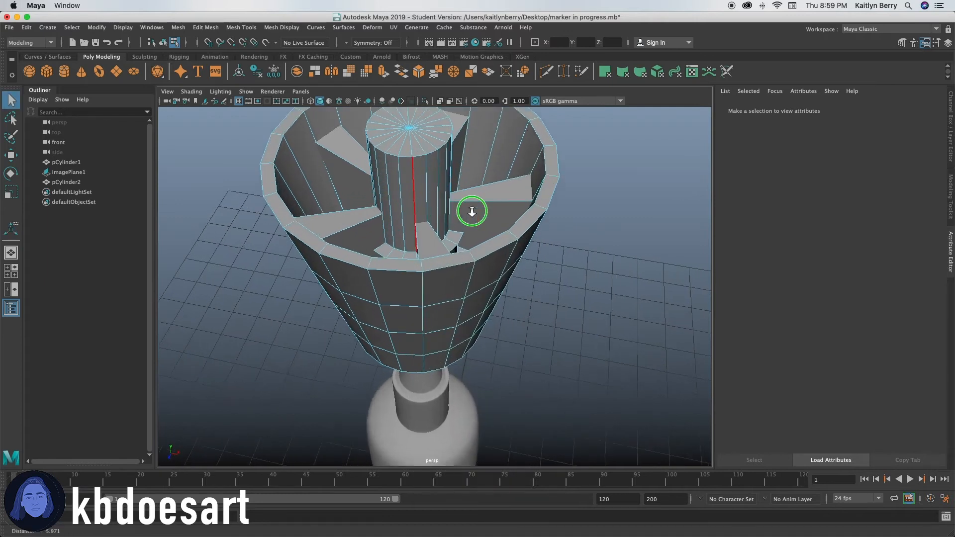
pyautogui.keyDown('alt'); pyautogui.moveTo(471, 211); pyautogui.dragTo(475, 254, button='middle'); pyautogui.keyUp('alt')
pyautogui.scroll(1, 475, 256)
pyautogui.click(414, 224)
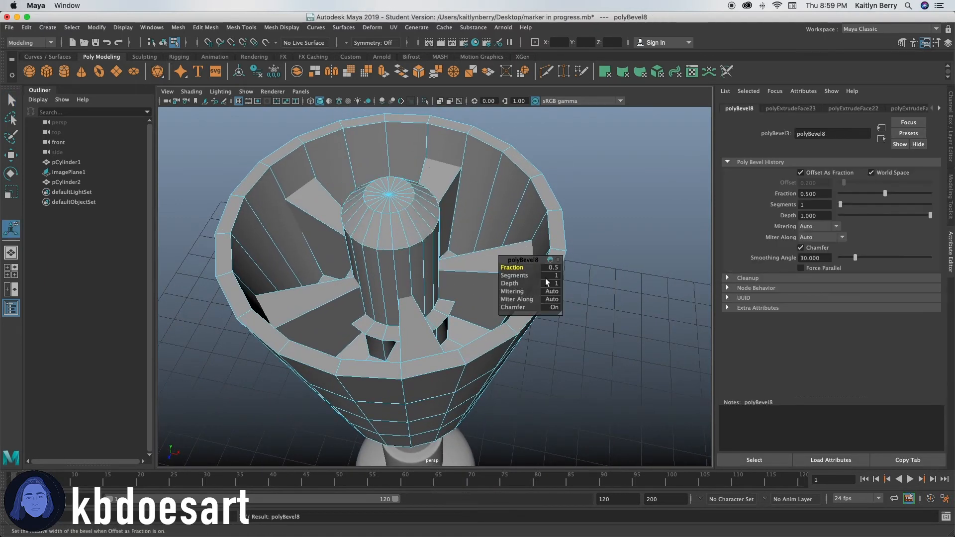
pyautogui.write('2')
pyautogui.press('Return')
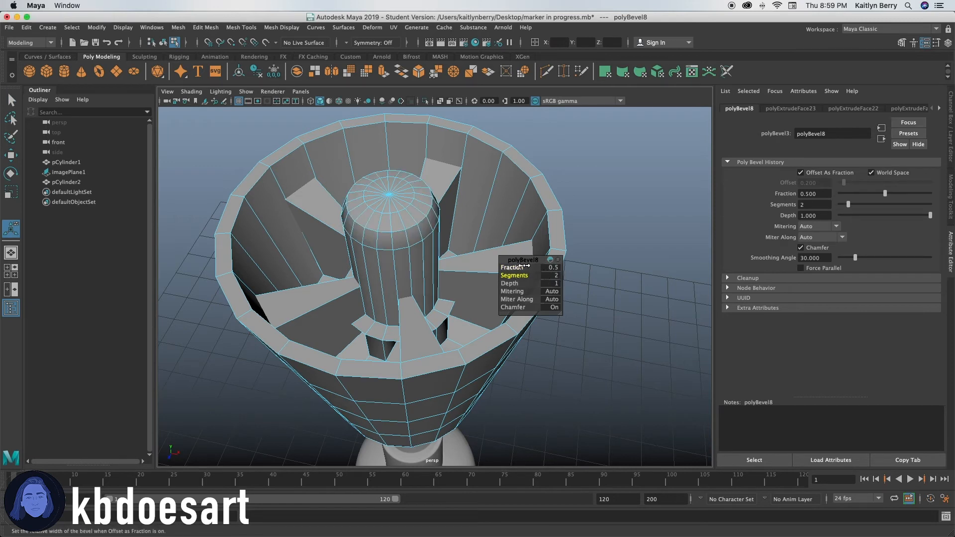
pyautogui.moveTo(517, 268); pyautogui.dragTo(508, 268)
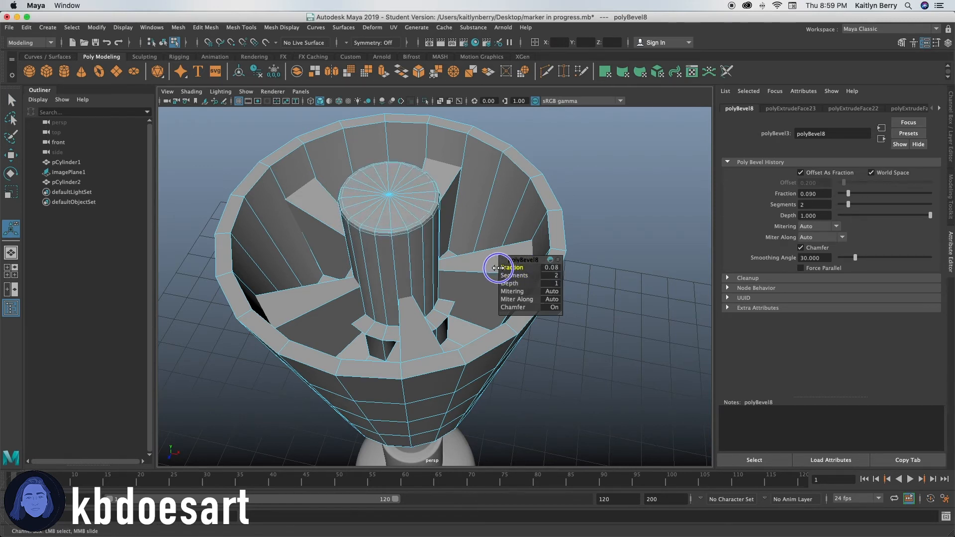
# Step: Bevel the edge loops of the cap's wide top rim with 2 segments
pyautogui.doubleClick(468, 361)
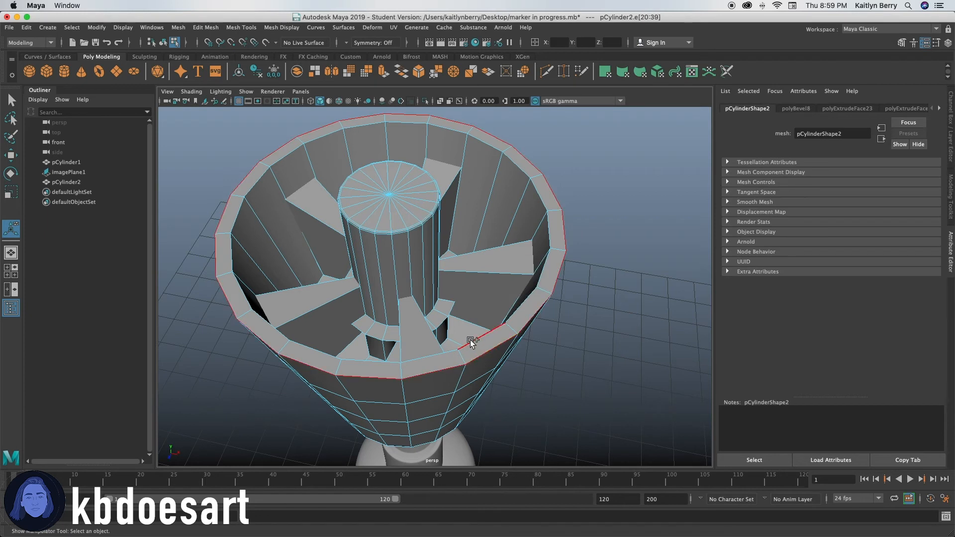
pyautogui.keyDown('shift'); pyautogui.moveTo(471, 344); pyautogui.dragTo(587, 277, button='right'); pyautogui.keyUp('shift')
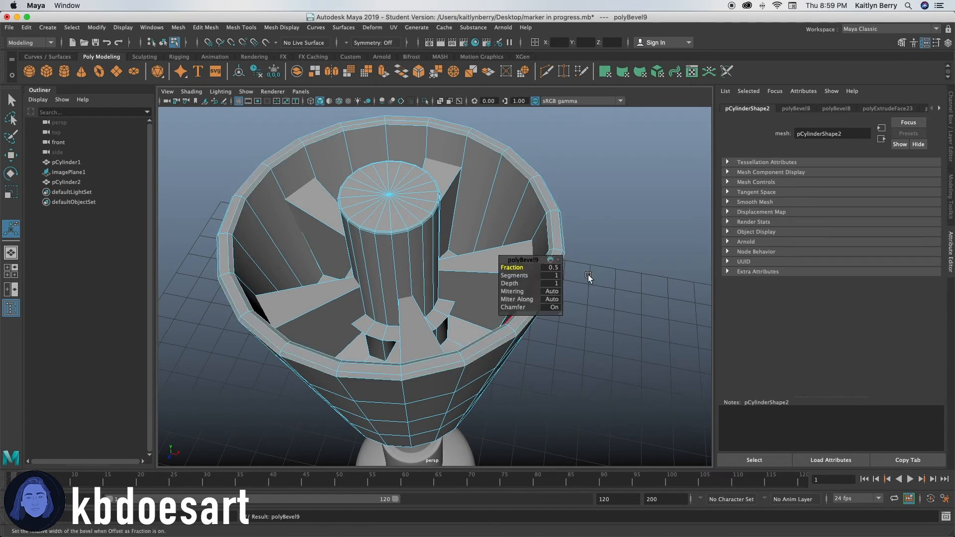
pyautogui.click(555, 275)
pyautogui.write('2')
pyautogui.press('Return')
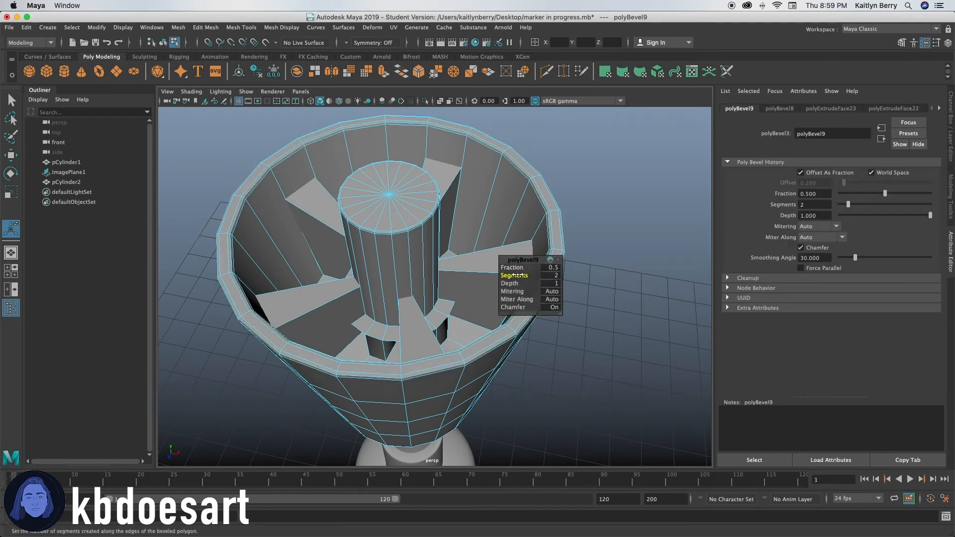
pyautogui.click(512, 345)
# Step: Select the edges around the raised collar at the base of the inner post and briefly preview the cap with smoothing
pyautogui.click(479, 251)
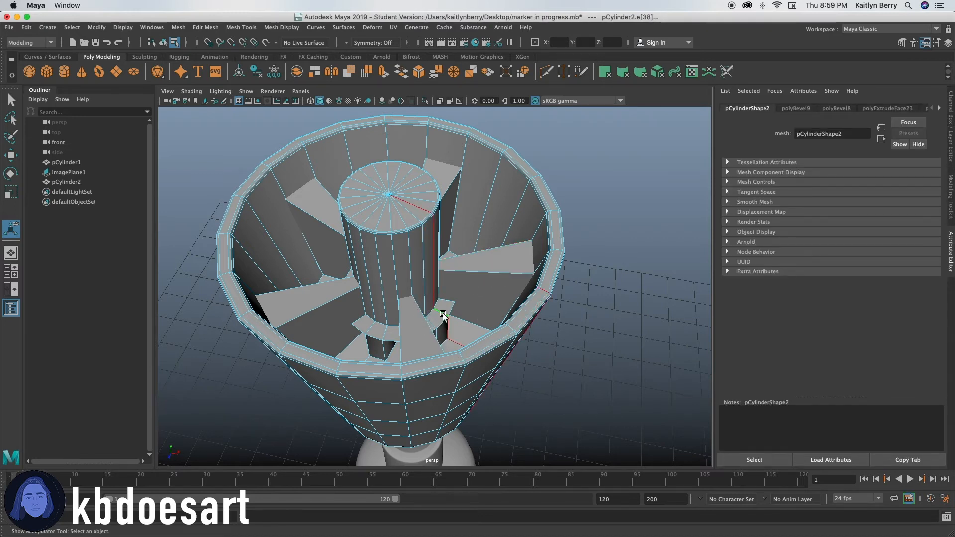
pyautogui.keyDown('alt'); pyautogui.moveTo(486, 288); pyautogui.dragTo(455, 370); pyautogui.keyUp('alt')
pyautogui.scroll(10, 364, 314)
pyautogui.click(348, 341)
pyautogui.doubleClick(348, 340)
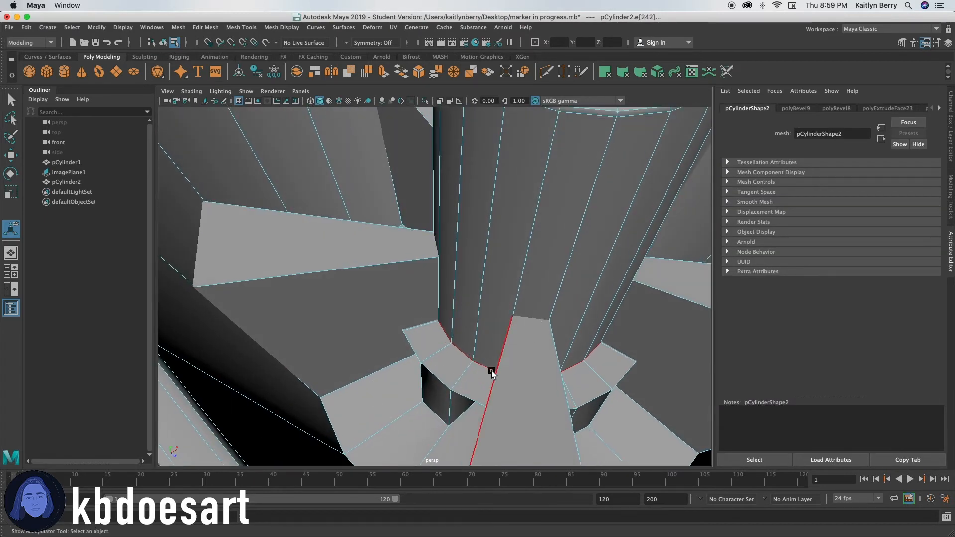
pyautogui.keyDown('alt'); pyautogui.moveTo(556, 373); pyautogui.dragTo(489, 351); pyautogui.keyUp('alt')
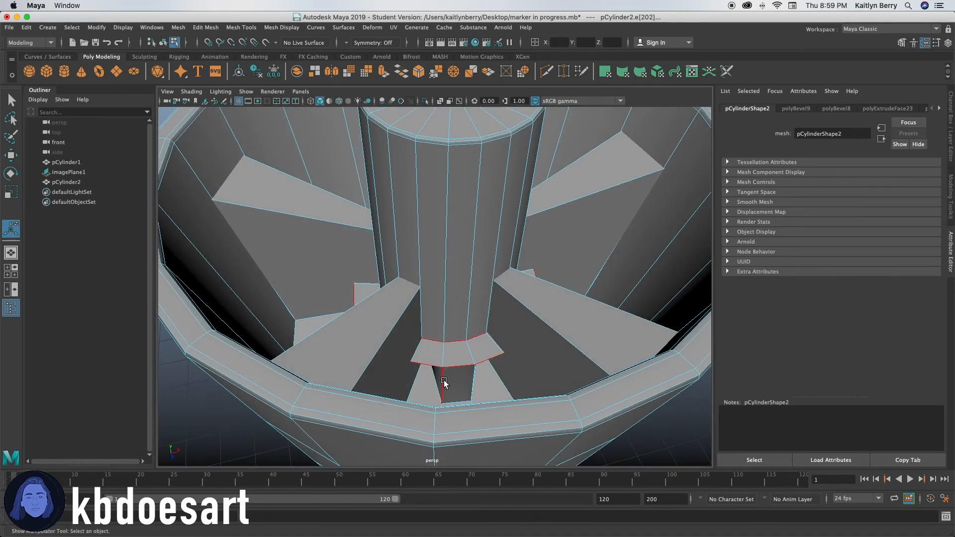
pyautogui.keyDown('alt'); pyautogui.moveTo(467, 401); pyautogui.dragTo(384, 345); pyautogui.keyUp('alt')
pyautogui.press('3')
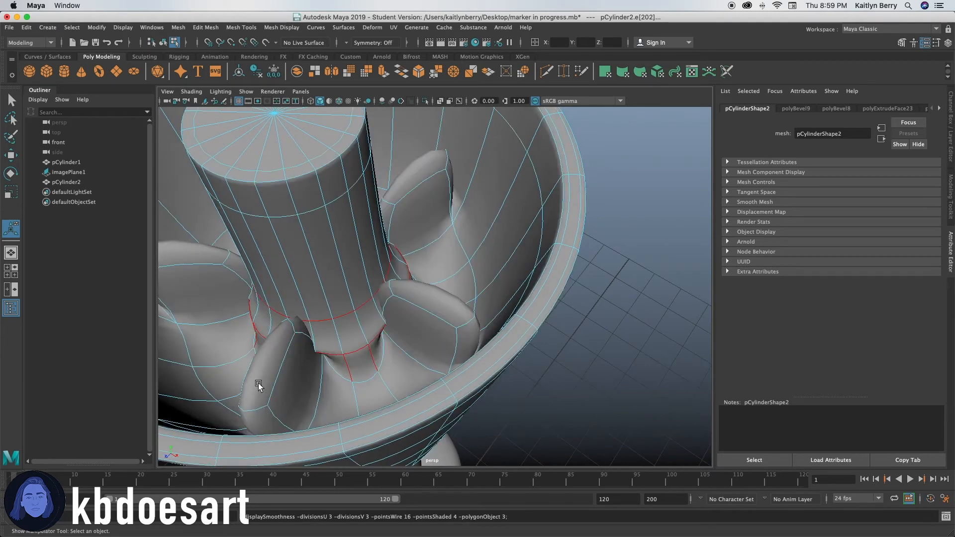
pyautogui.press('1')
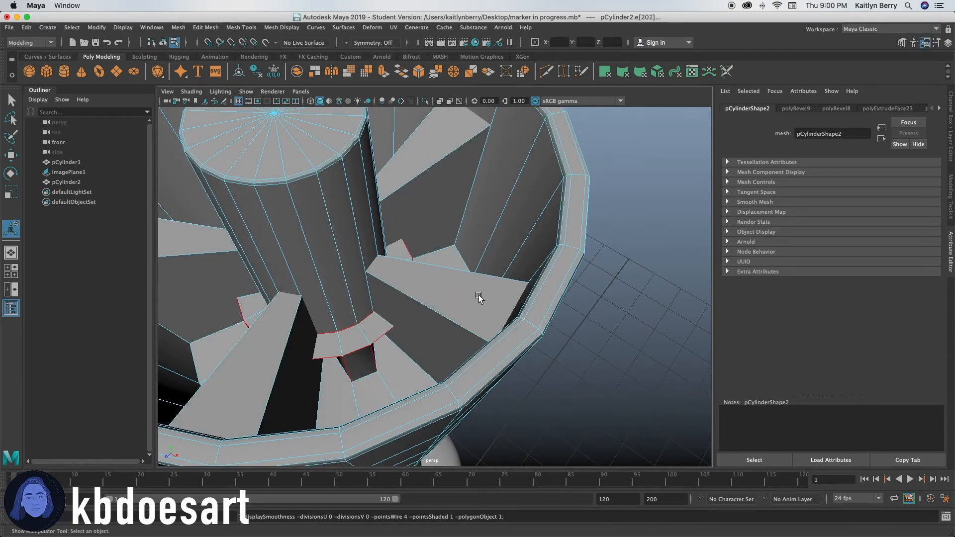
# Step: Add the edges of the openings beneath the collar segments around the cap's inner post to the edge selection
pyautogui.keyDown('alt'); pyautogui.moveTo(488, 342); pyautogui.dragTo(371, 278); pyautogui.keyUp('alt')
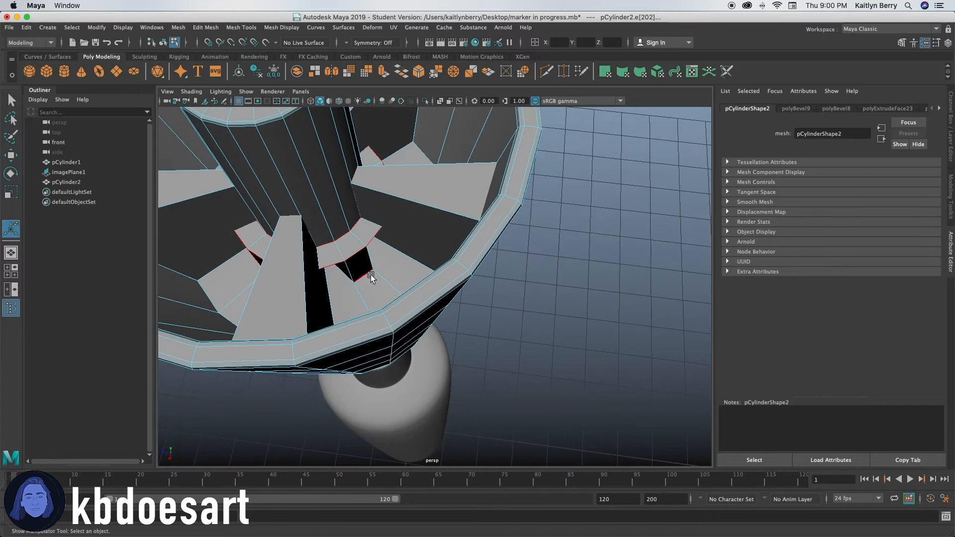
pyautogui.keyDown('alt'); pyautogui.moveTo(480, 239); pyautogui.dragTo(458, 274); pyautogui.keyUp('alt')
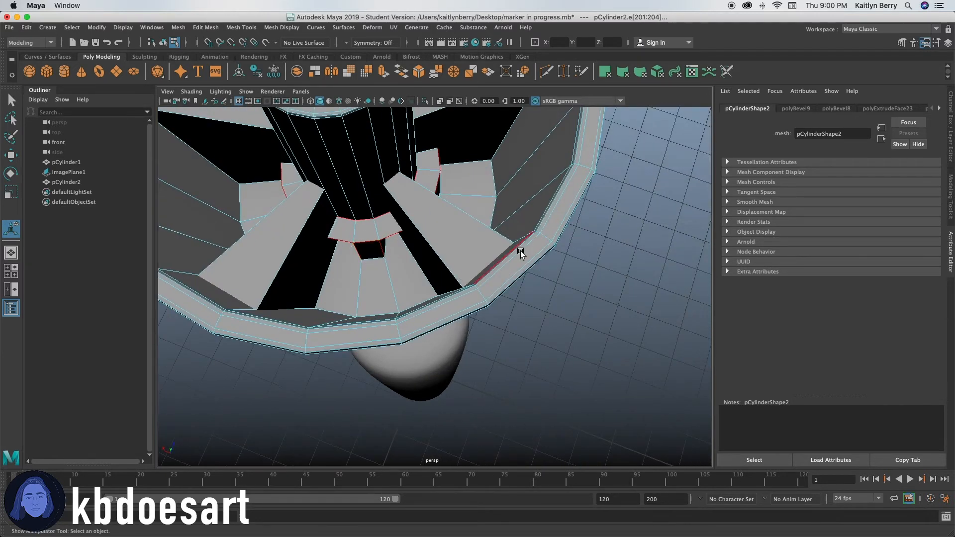
pyautogui.moveTo(520, 253)
pyautogui.keyDown('alt'); pyautogui.mouseDown()
pyautogui.moveTo(477, 273)
pyautogui.moveTo(519, 252)
pyautogui.mouseUp(); pyautogui.keyUp('alt')
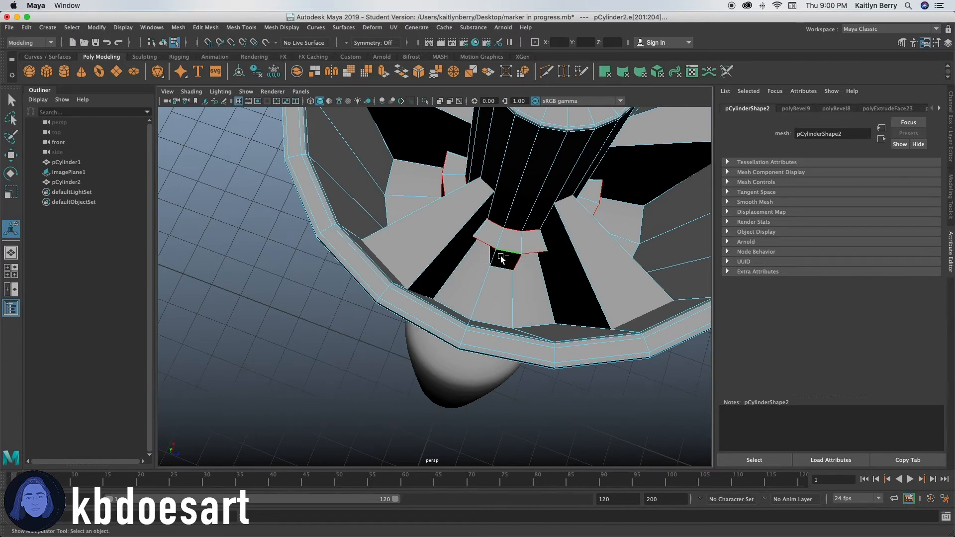
pyautogui.keyDown('alt'); pyautogui.moveTo(616, 297); pyautogui.dragTo(557, 386); pyautogui.keyUp('alt')
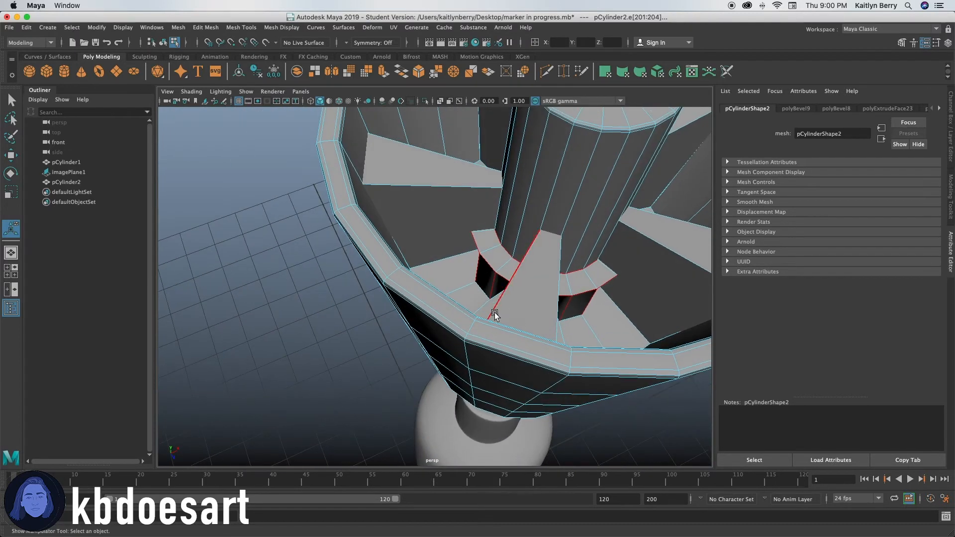
pyautogui.keyDown('alt'); pyautogui.moveTo(495, 314); pyautogui.dragTo(511, 297); pyautogui.keyUp('alt')
pyautogui.keyDown('alt'); pyautogui.moveTo(455, 332); pyautogui.dragTo(476, 282); pyautogui.keyUp('alt')
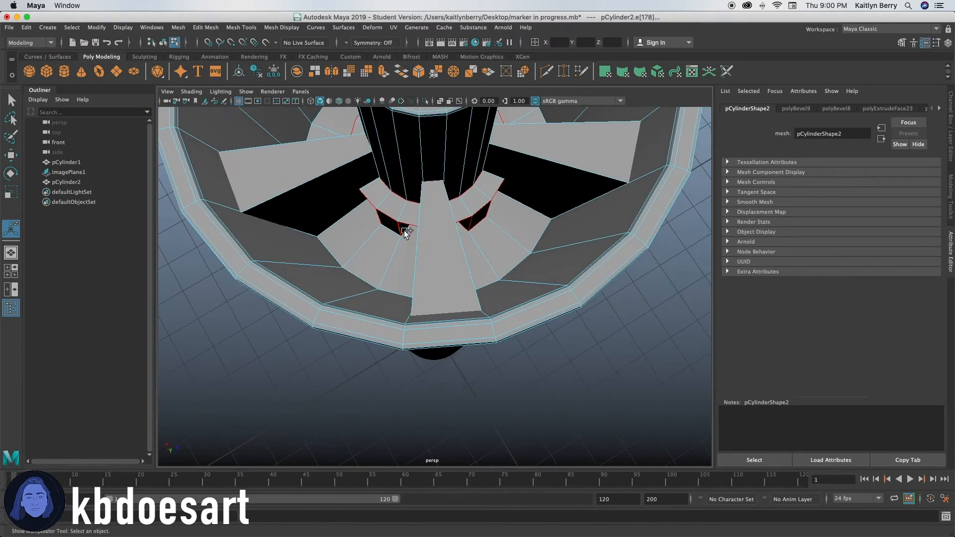
# Step: Add the long upper side edges of all the ribs inside the cap to the selection
pyautogui.keyDown('alt'); pyautogui.moveTo(334, 290); pyautogui.dragTo(439, 355); pyautogui.keyUp('alt')
pyautogui.click(378, 377)
pyautogui.click(353, 372)
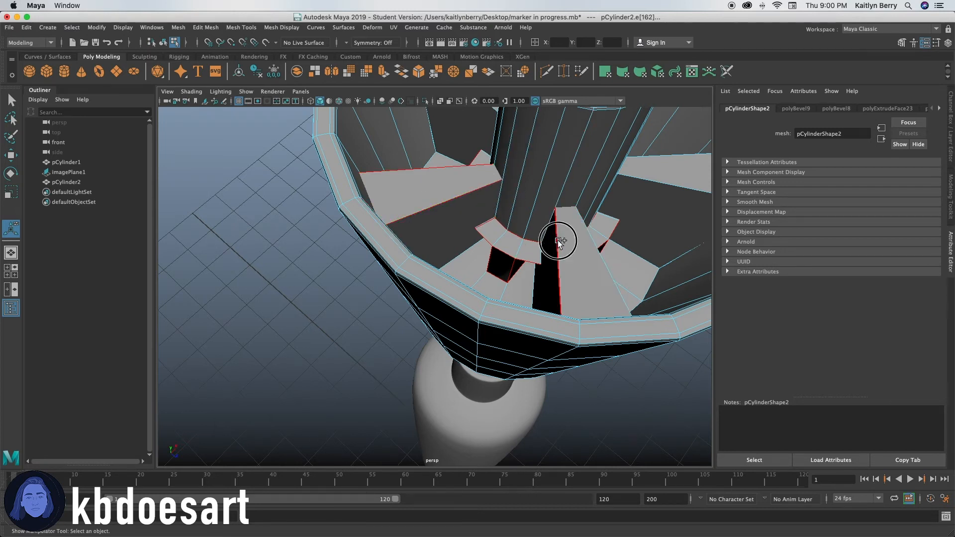
pyautogui.keyDown('alt'); pyautogui.moveTo(599, 234); pyautogui.dragTo(510, 293); pyautogui.keyUp('alt')
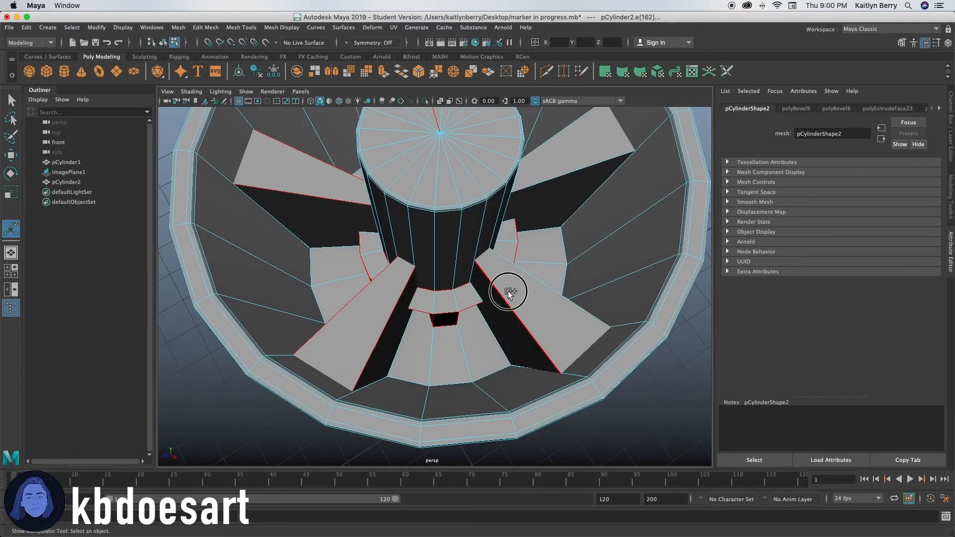
pyautogui.keyDown('alt'); pyautogui.moveTo(552, 146); pyautogui.dragTo(551, 296); pyautogui.keyUp('alt')
pyautogui.keyDown('alt'); pyautogui.moveTo(485, 335); pyautogui.dragTo(333, 319); pyautogui.keyUp('alt')
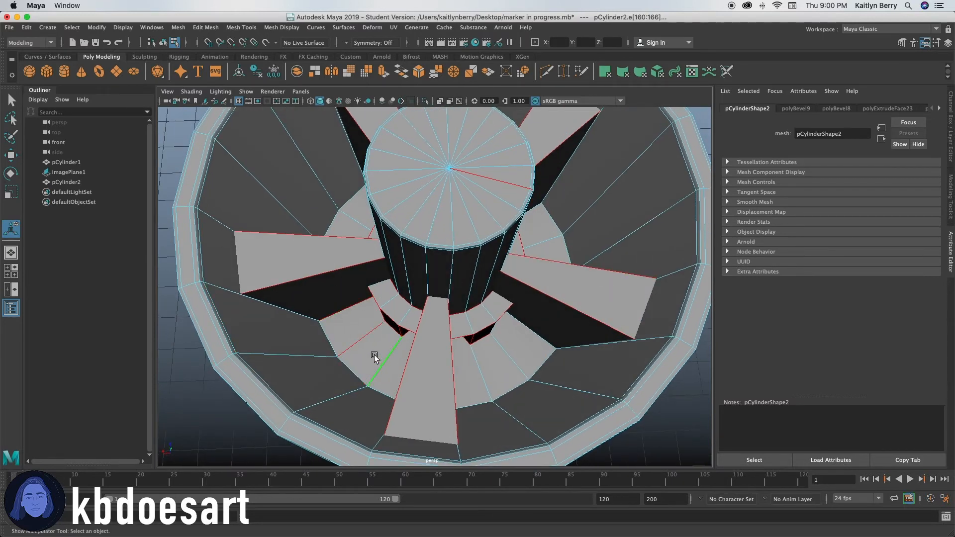
# Step: Undo the stray floor edge selection and add the floor edges that run alongside the ribs
pyautogui.press('z')
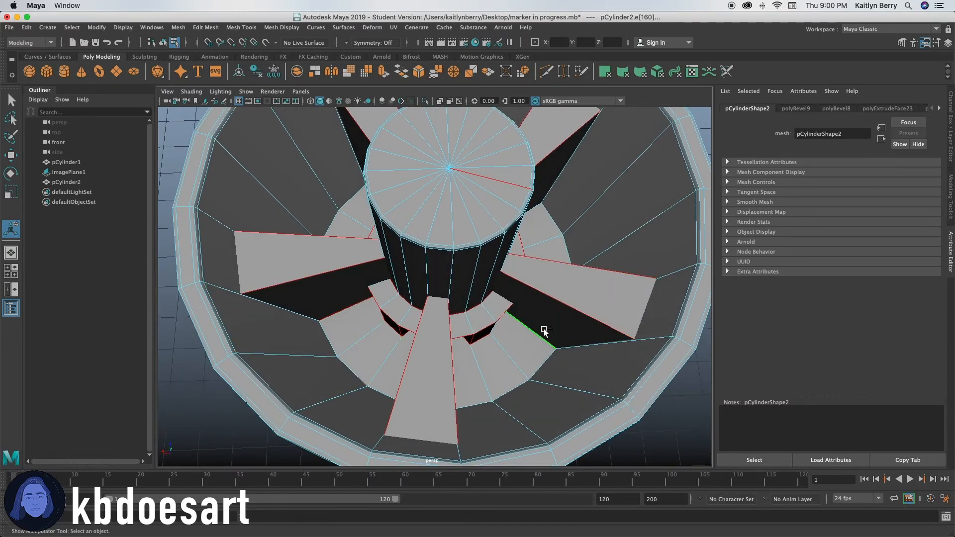
pyautogui.keyDown('alt'); pyautogui.moveTo(544, 331); pyautogui.dragTo(453, 342); pyautogui.keyUp('alt')
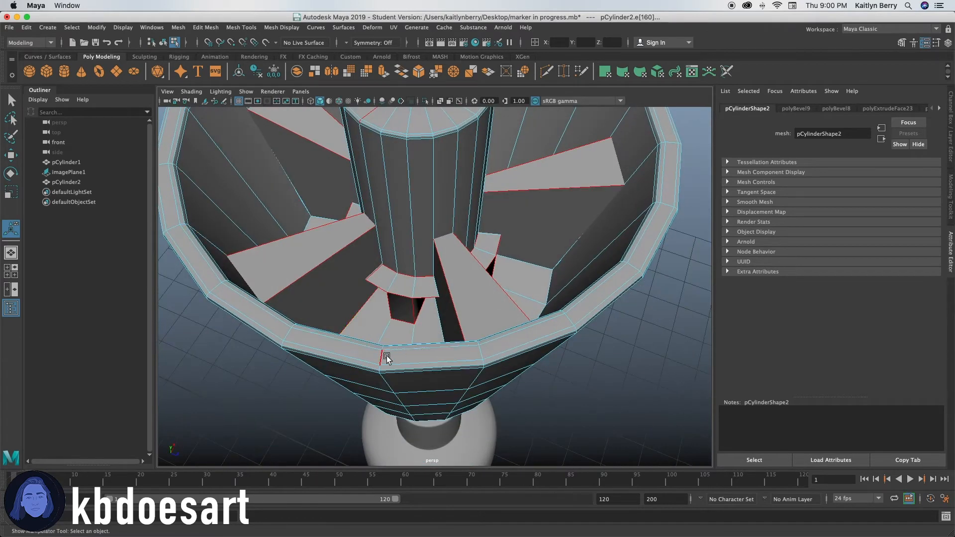
pyautogui.keyDown('alt'); pyautogui.moveTo(387, 358); pyautogui.dragTo(366, 368); pyautogui.keyUp('alt')
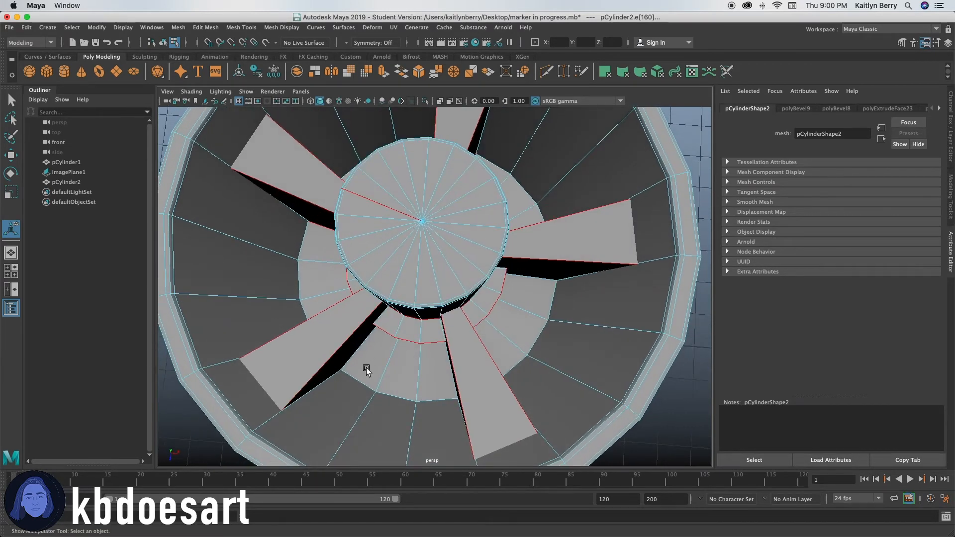
pyautogui.keyDown('alt'); pyautogui.moveTo(446, 380); pyautogui.dragTo(461, 323); pyautogui.keyUp('alt')
pyautogui.keyDown('alt'); pyautogui.moveTo(569, 273); pyautogui.dragTo(437, 257); pyautogui.keyUp('alt')
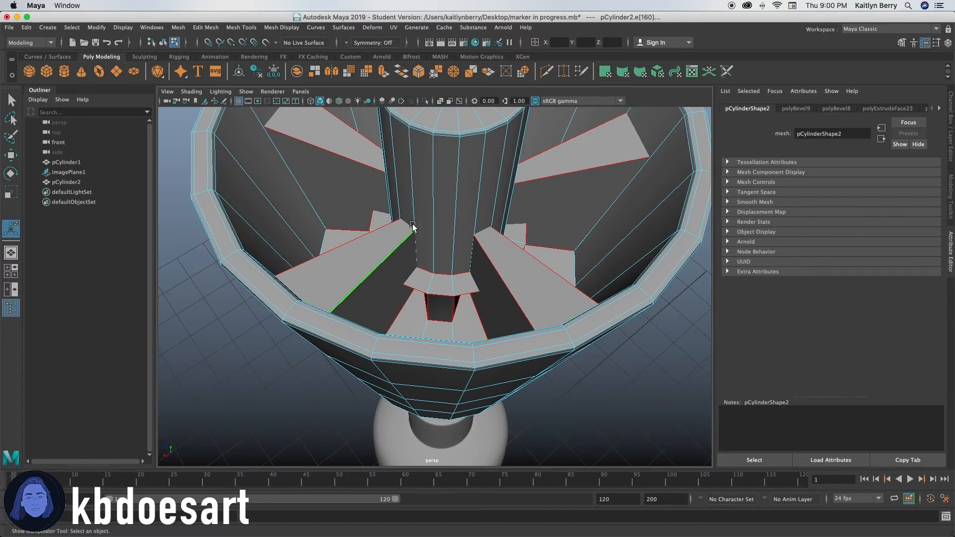
# Step: Switch the view to wireframe and add the hidden inner edges of the openings beneath the collar segments to the selection
pyautogui.keyDown('alt'); pyautogui.moveTo(487, 130); pyautogui.dragTo(484, 240, button='middle'); pyautogui.keyUp('alt')
pyautogui.scroll(5, 455, 234)
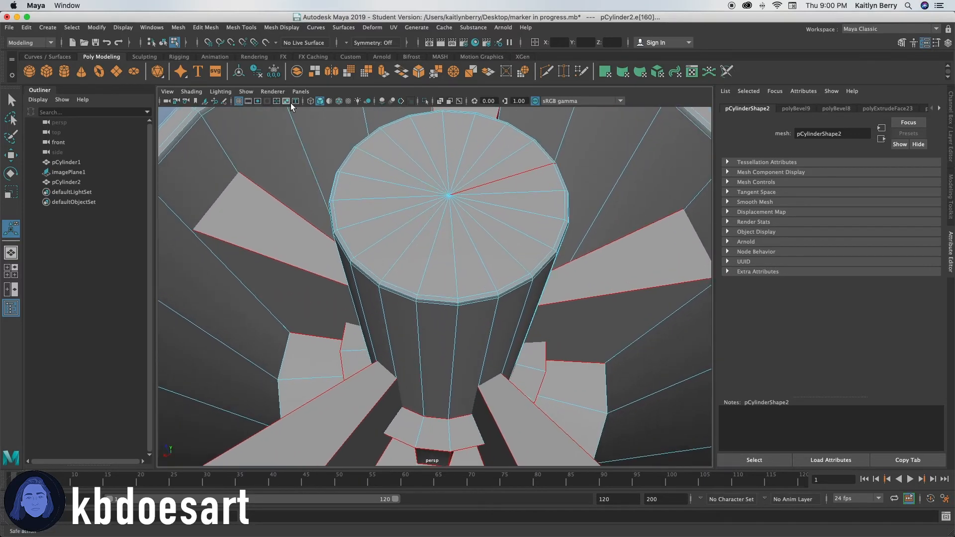
pyautogui.click(311, 101)
pyautogui.keyDown('alt'); pyautogui.moveTo(422, 200); pyautogui.dragTo(419, 249); pyautogui.keyUp('alt')
pyautogui.moveTo(398, 318)
pyautogui.keyDown('alt'); pyautogui.mouseDown(button='right')
pyautogui.moveTo(431, 345)
pyautogui.moveTo(601, 333)
pyautogui.mouseUp(button='right'); pyautogui.keyUp('alt')
pyautogui.keyDown('alt'); pyautogui.moveTo(532, 358); pyautogui.dragTo(469, 307); pyautogui.keyUp('alt')
pyautogui.keyDown('alt'); pyautogui.moveTo(469, 307); pyautogui.dragTo(512, 386, button='middle'); pyautogui.keyUp('alt')
pyautogui.keyDown('alt'); pyautogui.moveTo(512, 387); pyautogui.dragTo(290, 368, button='right'); pyautogui.keyUp('alt')
pyautogui.keyDown('alt'); pyautogui.moveTo(290, 369); pyautogui.dragTo(356, 386); pyautogui.keyUp('alt')
pyautogui.keyDown('alt'); pyautogui.moveTo(368, 381); pyautogui.dragTo(733, 303, button='right'); pyautogui.keyUp('alt')
pyautogui.keyDown('alt'); pyautogui.moveTo(525, 331); pyautogui.dragTo(546, 324, button='middle'); pyautogui.keyUp('alt')
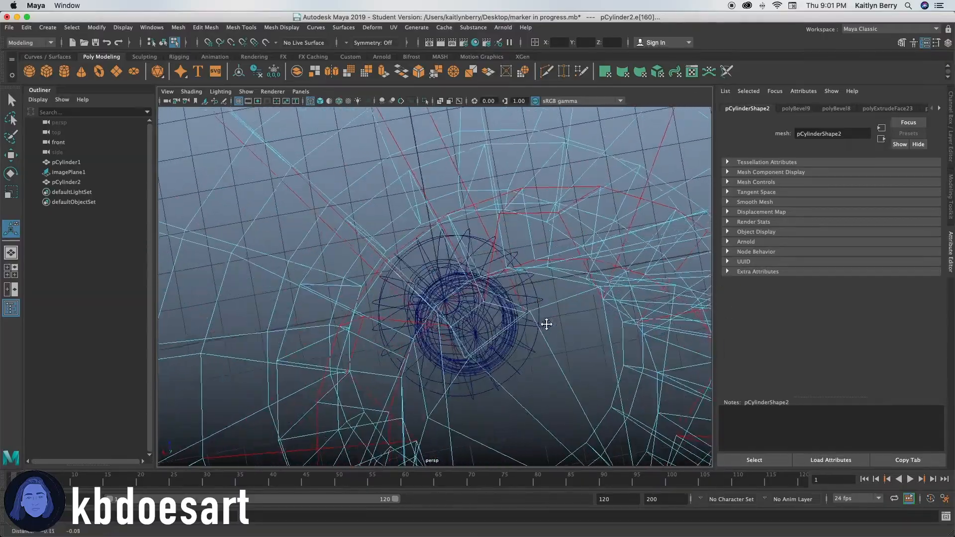
pyautogui.keyDown('alt'); pyautogui.moveTo(547, 324); pyautogui.dragTo(447, 339); pyautogui.keyUp('alt')
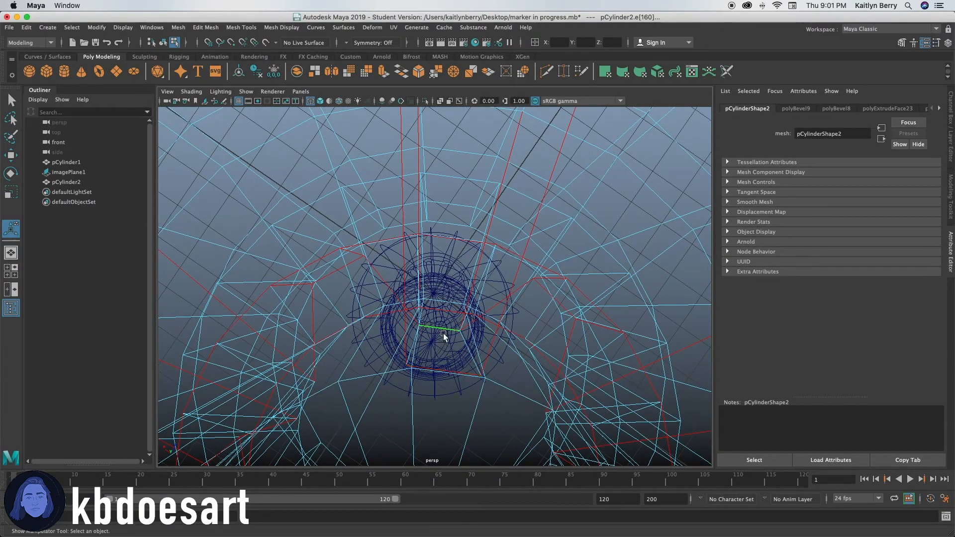
pyautogui.keyDown('alt'); pyautogui.moveTo(210, 340); pyautogui.dragTo(347, 326); pyautogui.keyUp('alt')
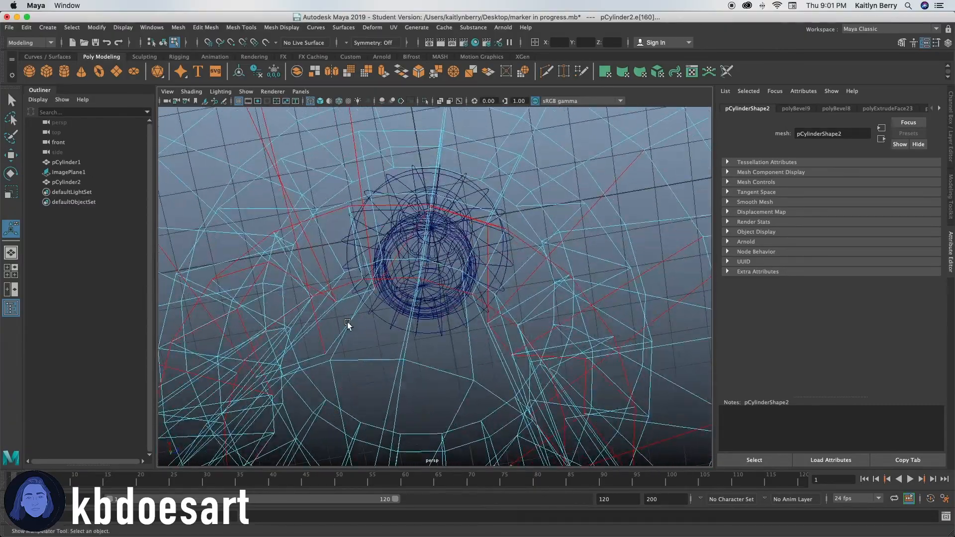
pyautogui.keyDown('alt'); pyautogui.moveTo(348, 327); pyautogui.dragTo(449, 306, button='middle'); pyautogui.keyUp('alt')
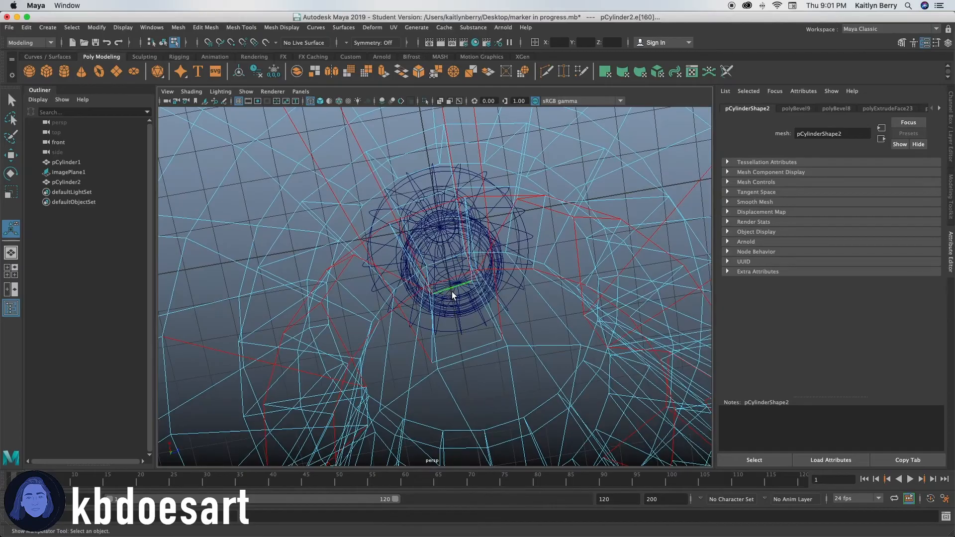
pyautogui.keyDown('alt'); pyautogui.moveTo(369, 347); pyautogui.dragTo(474, 157, button='middle'); pyautogui.keyUp('alt')
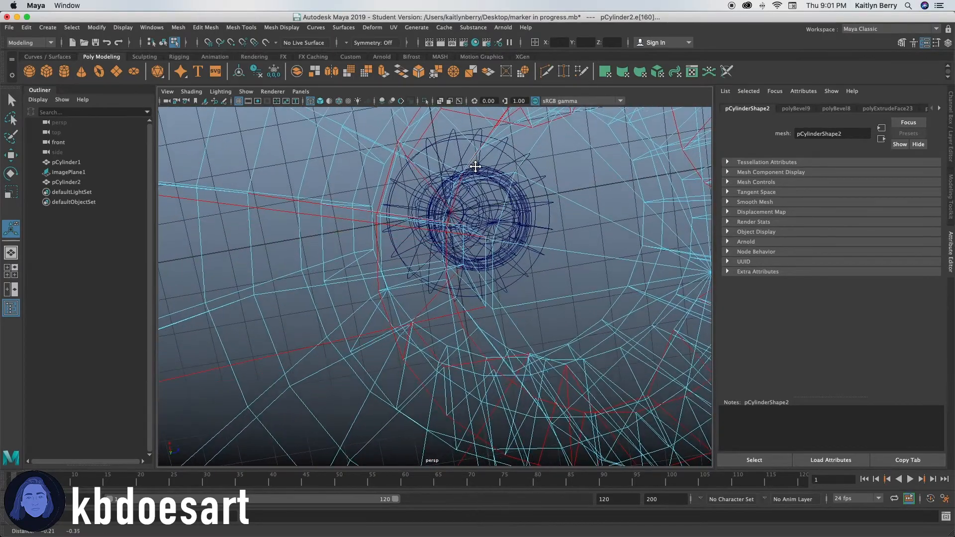
pyautogui.keyDown('alt'); pyautogui.moveTo(450, 322); pyautogui.dragTo(465, 259, button='middle'); pyautogui.keyUp('alt')
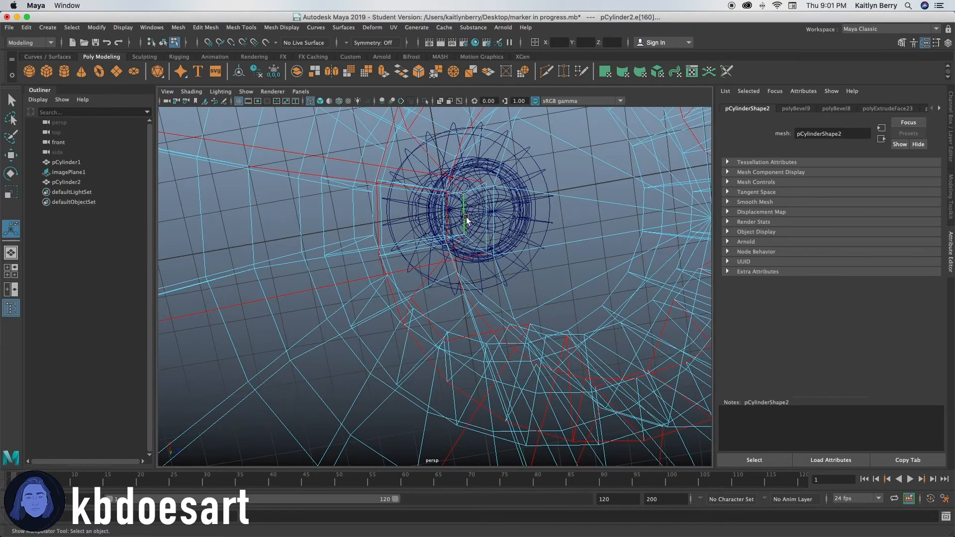
# Step: Add the first vertical edges where the ribs meet the cap's inner post to the selection
pyautogui.keyDown('alt'); pyautogui.moveTo(503, 362); pyautogui.dragTo(360, 392); pyautogui.keyUp('alt')
pyautogui.keyDown('alt'); pyautogui.moveTo(360, 393); pyautogui.dragTo(495, 398, button='middle'); pyautogui.keyUp('alt')
pyautogui.keyDown('alt'); pyautogui.moveTo(495, 398); pyautogui.dragTo(513, 320); pyautogui.keyUp('alt')
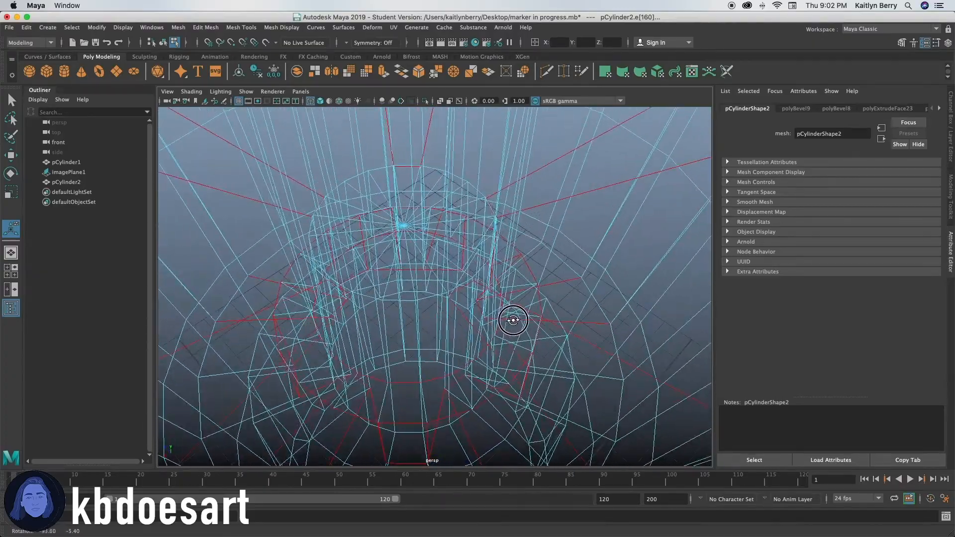
pyautogui.keyDown('alt'); pyautogui.moveTo(336, 380); pyautogui.dragTo(599, 313); pyautogui.keyUp('alt')
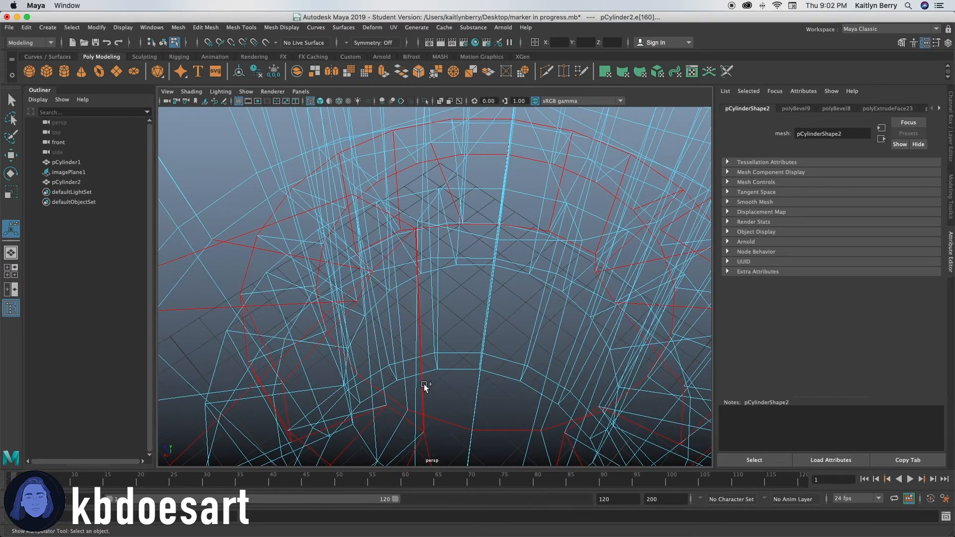
pyautogui.keyDown('alt'); pyautogui.moveTo(437, 313); pyautogui.dragTo(393, 291); pyautogui.keyUp('alt')
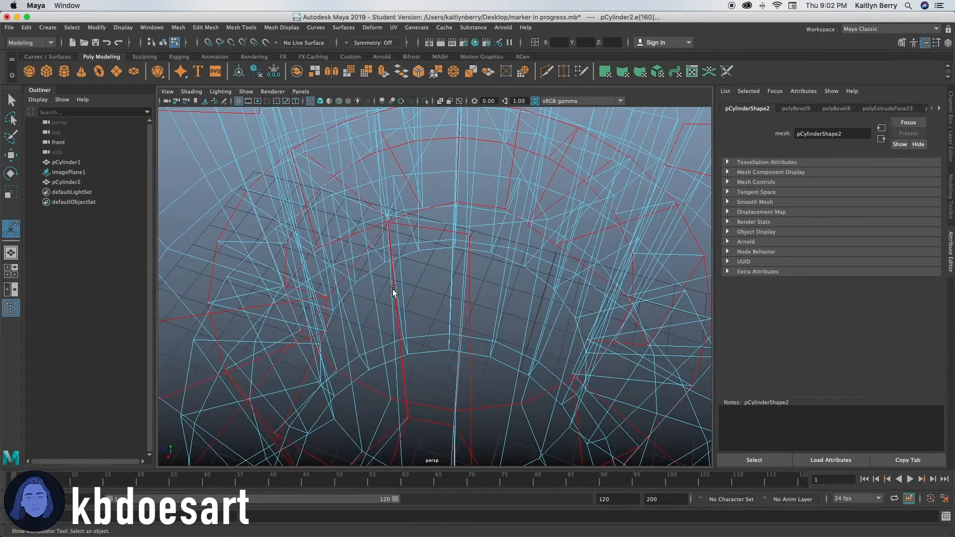
pyautogui.keyDown('alt'); pyautogui.moveTo(391, 350); pyautogui.dragTo(415, 281); pyautogui.keyUp('alt')
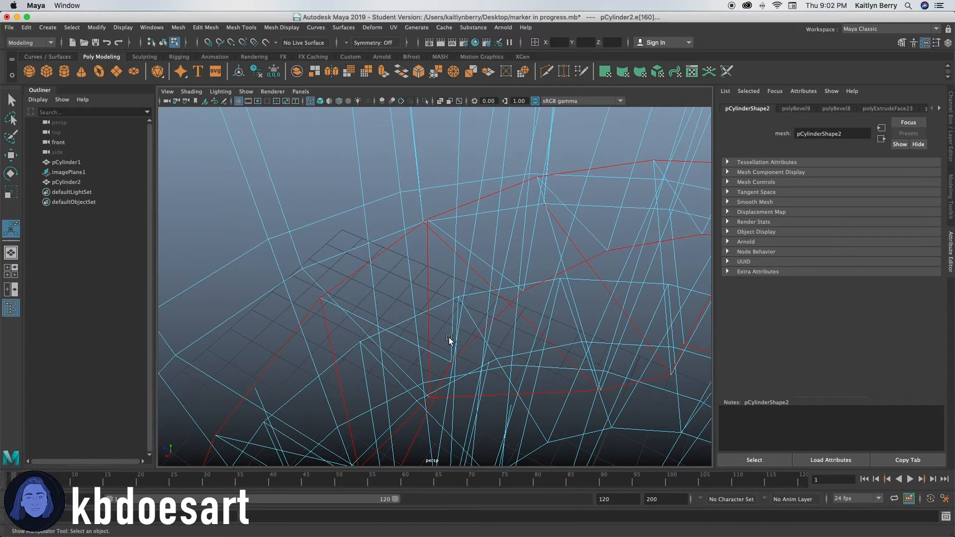
pyautogui.keyDown('alt'); pyautogui.moveTo(449, 338); pyautogui.dragTo(416, 282); pyautogui.keyUp('alt')
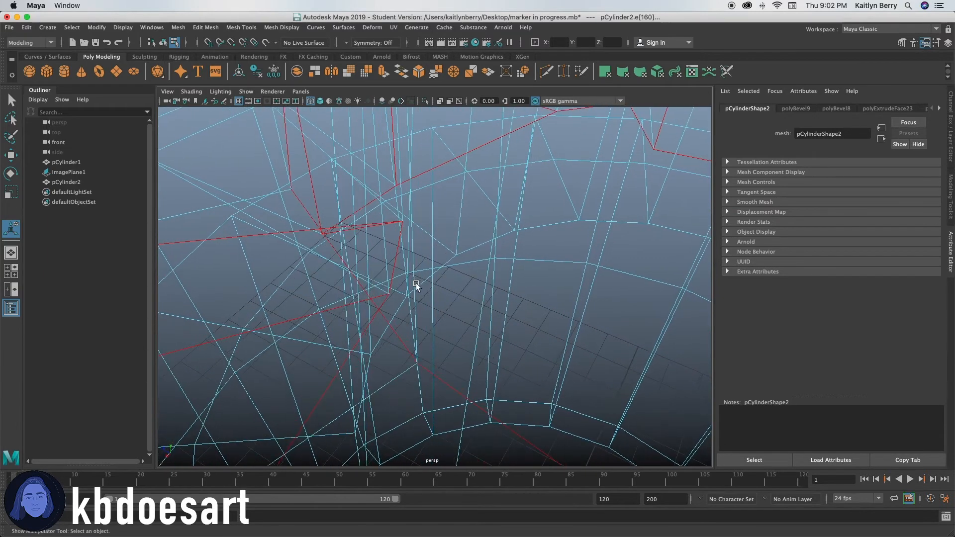
pyautogui.keyDown('alt'); pyautogui.moveTo(416, 283); pyautogui.dragTo(419, 308, button='right'); pyautogui.keyUp('alt')
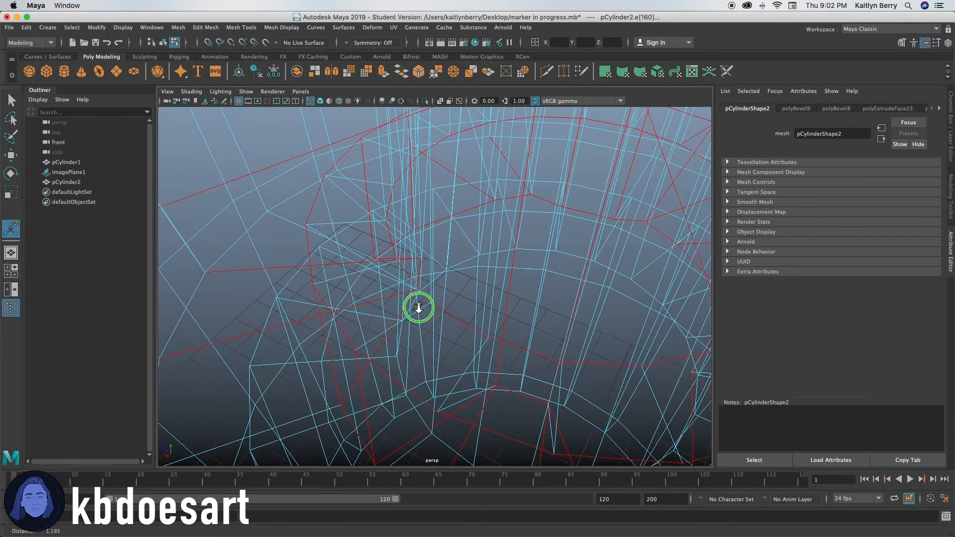
pyautogui.keyDown('alt'); pyautogui.moveTo(419, 309); pyautogui.dragTo(432, 256); pyautogui.keyUp('alt')
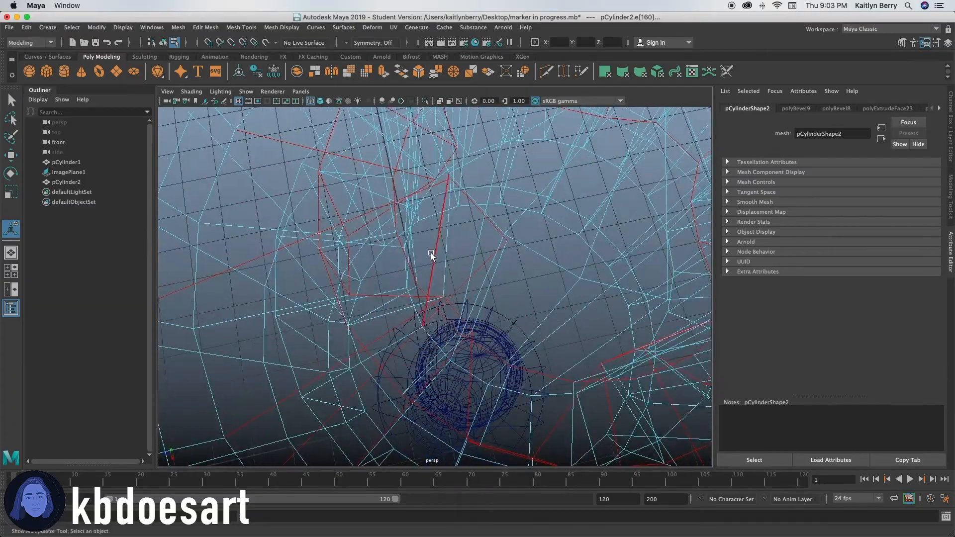
# Step: Complete the selection of the vertical rib edges around the rest of the inner post
pyautogui.keyDown('alt'); pyautogui.moveTo(415, 186); pyautogui.dragTo(390, 261); pyautogui.keyUp('alt')
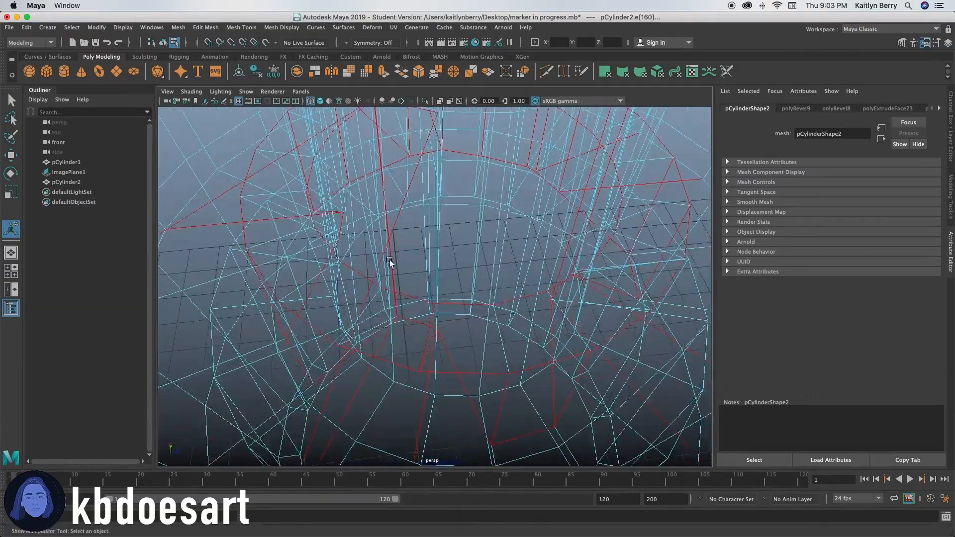
pyautogui.moveTo(432, 362)
pyautogui.keyDown('alt'); pyautogui.mouseDown()
pyautogui.moveTo(441, 354)
pyautogui.moveTo(441, 363)
pyautogui.mouseUp(); pyautogui.keyUp('alt')
pyautogui.keyDown('alt'); pyautogui.moveTo(441, 363); pyautogui.dragTo(325, 376, button='right'); pyautogui.keyUp('alt')
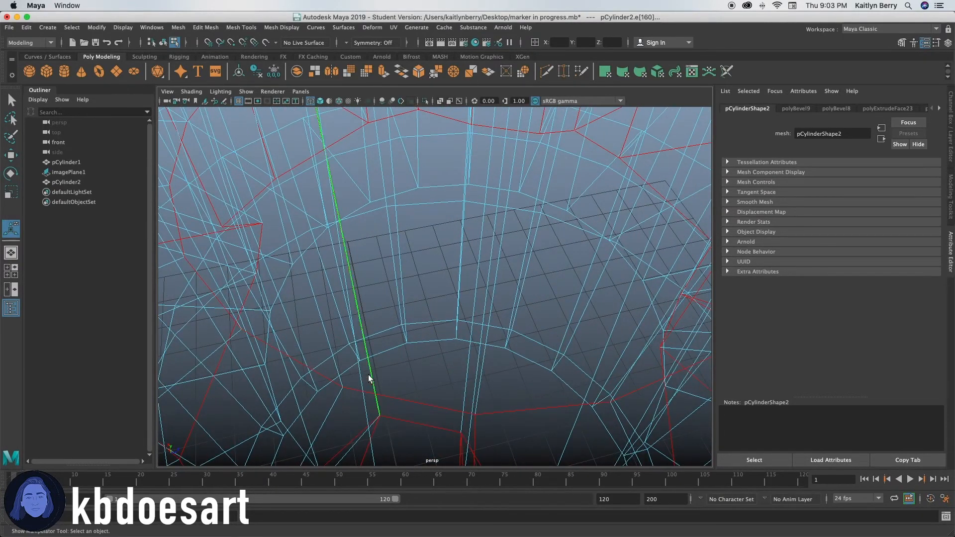
pyautogui.keyDown('alt'); pyautogui.moveTo(405, 330); pyautogui.dragTo(401, 293); pyautogui.keyUp('alt')
pyautogui.keyDown('alt'); pyautogui.moveTo(401, 293); pyautogui.dragTo(403, 307, button='right'); pyautogui.keyUp('alt')
pyautogui.keyDown('alt'); pyautogui.moveTo(403, 307); pyautogui.dragTo(403, 324, button='middle'); pyautogui.keyUp('alt')
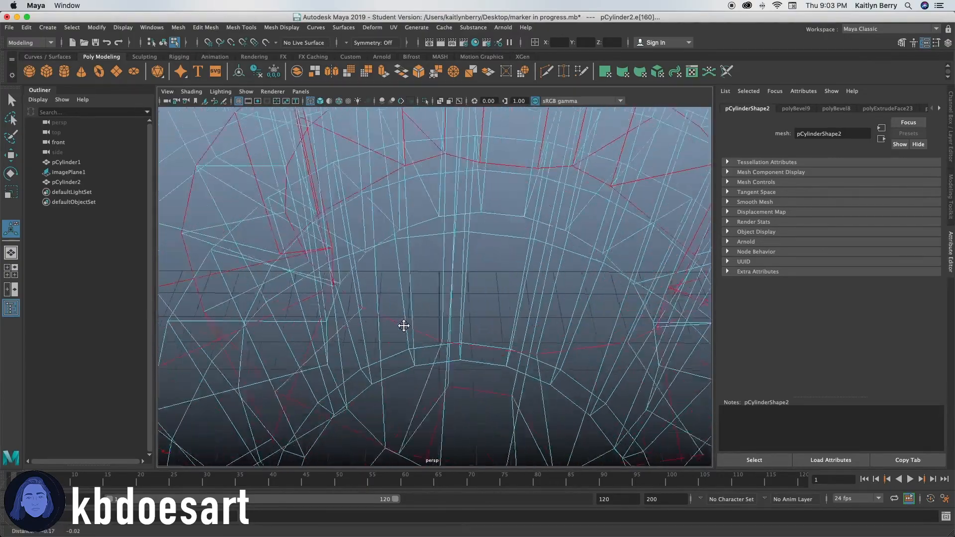
pyautogui.keyDown('alt'); pyautogui.moveTo(403, 324); pyautogui.dragTo(414, 334); pyautogui.keyUp('alt')
pyautogui.keyDown('alt'); pyautogui.moveTo(414, 334); pyautogui.dragTo(435, 337, button='middle'); pyautogui.keyUp('alt')
pyautogui.keyDown('alt'); pyautogui.moveTo(434, 337); pyautogui.dragTo(390, 341); pyautogui.keyUp('alt')
pyautogui.keyDown('alt'); pyautogui.moveTo(390, 341); pyautogui.dragTo(393, 345, button='middle'); pyautogui.keyUp('alt')
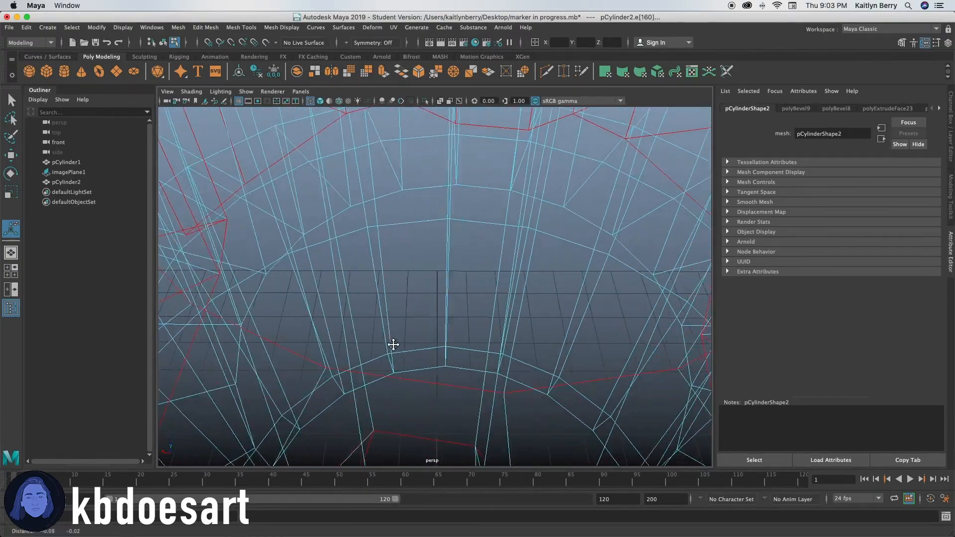
pyautogui.keyDown('alt'); pyautogui.moveTo(407, 403); pyautogui.dragTo(443, 415); pyautogui.keyUp('alt')
pyautogui.click(443, 415)
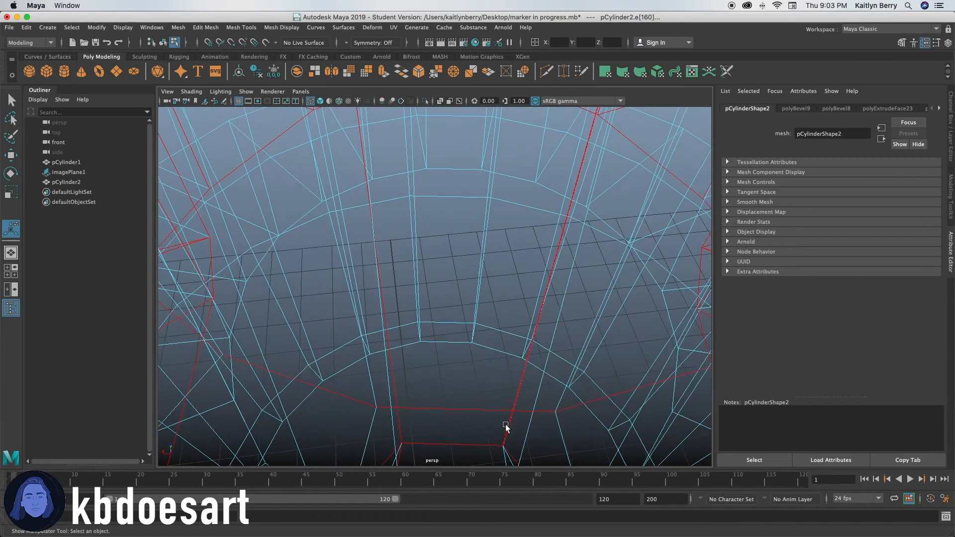
pyautogui.keyDown('alt'); pyautogui.moveTo(405, 383); pyautogui.dragTo(431, 292); pyautogui.keyUp('alt')
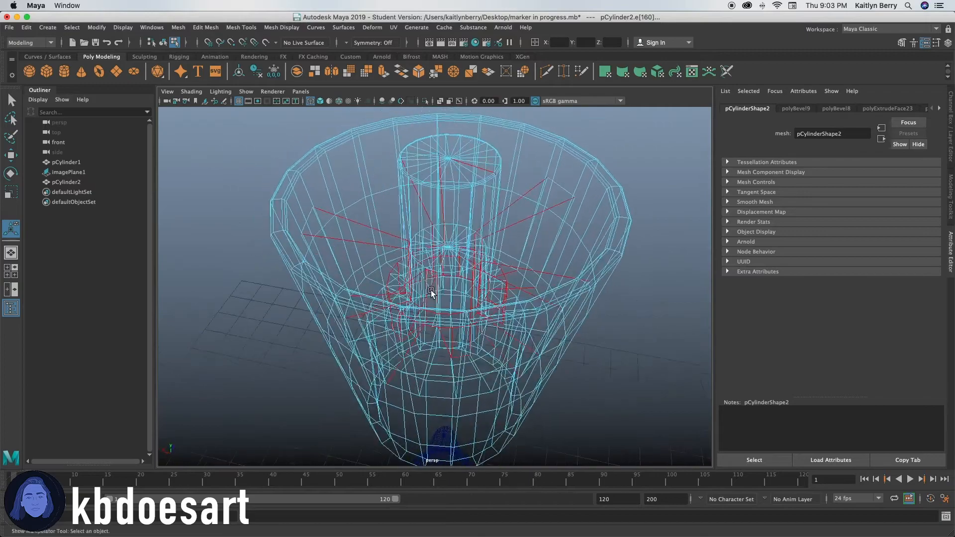
# Step: Add the upper end edges of the ribs, where they meet the cap's outer wall, to the selection
pyautogui.keyDown('alt'); pyautogui.moveTo(431, 293); pyautogui.dragTo(599, 322, button='right'); pyautogui.keyUp('alt')
pyautogui.keyDown('alt'); pyautogui.moveTo(599, 321); pyautogui.dragTo(411, 313); pyautogui.keyUp('alt')
pyautogui.keyDown('alt'); pyautogui.moveTo(411, 314); pyautogui.dragTo(469, 354, button='middle'); pyautogui.keyUp('alt')
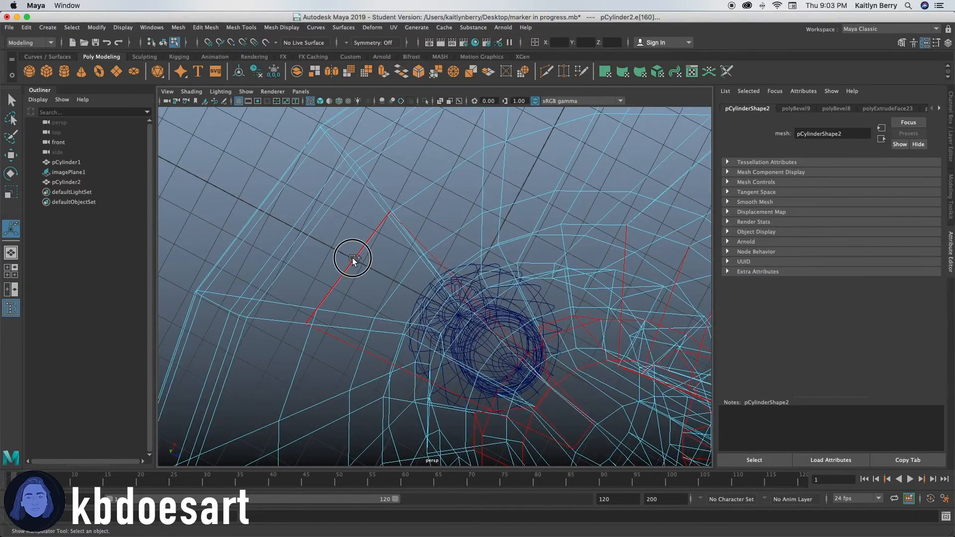
pyautogui.keyDown('alt'); pyautogui.moveTo(312, 331); pyautogui.dragTo(410, 303); pyautogui.keyUp('alt')
pyautogui.moveTo(410, 303)
pyautogui.keyDown('alt'); pyautogui.mouseDown(button='middle')
pyautogui.moveTo(523, 313)
pyautogui.moveTo(398, 326)
pyautogui.moveTo(401, 316)
pyautogui.mouseUp(button='middle'); pyautogui.keyUp('alt')
pyautogui.keyDown('alt'); pyautogui.moveTo(460, 273); pyautogui.dragTo(474, 200); pyautogui.keyUp('alt')
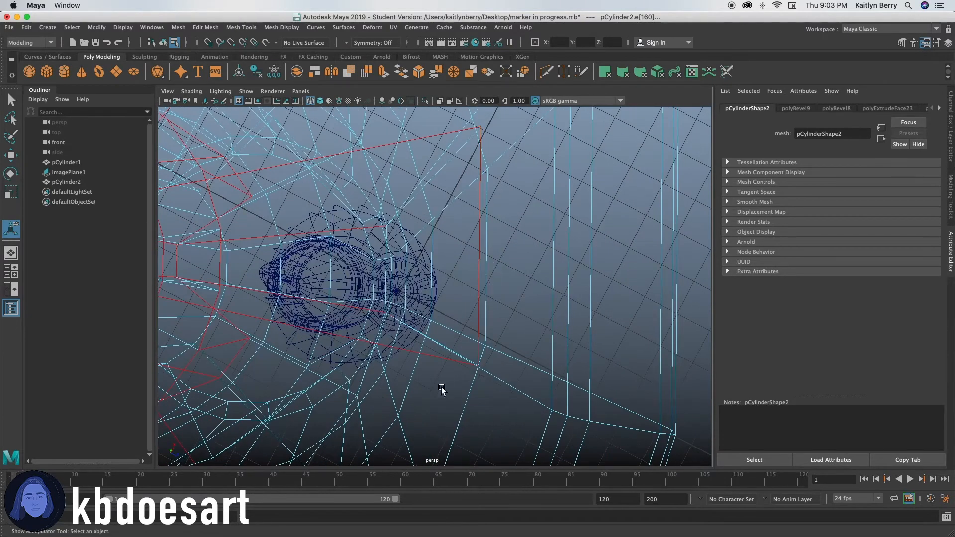
pyautogui.keyDown('alt'); pyautogui.moveTo(441, 390); pyautogui.dragTo(362, 326); pyautogui.keyUp('alt')
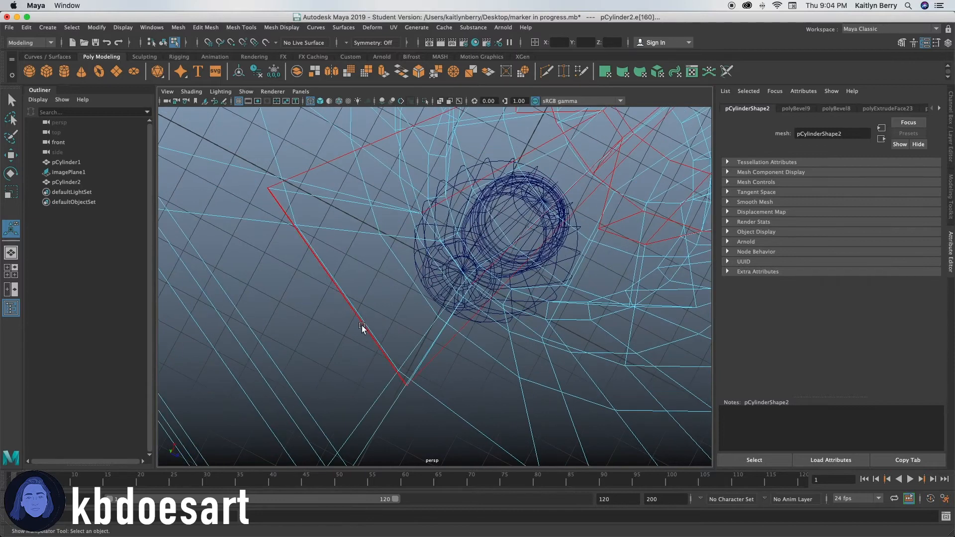
# Step: Add the vertical edges where the ribs meet the cap's outer wall to the selection
pyautogui.keyDown('alt'); pyautogui.moveTo(370, 226); pyautogui.dragTo(323, 333, button='middle'); pyautogui.keyUp('alt')
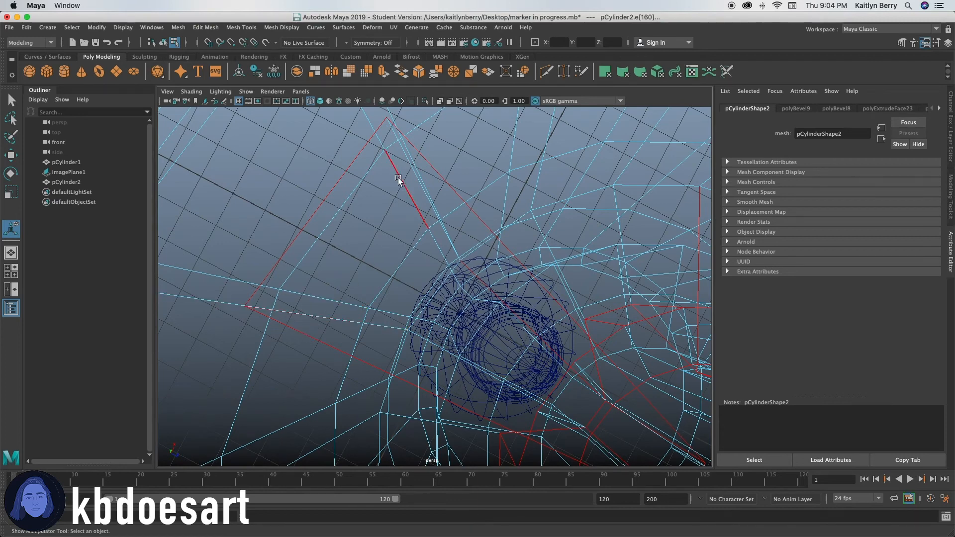
pyautogui.keyDown('alt'); pyautogui.moveTo(402, 155); pyautogui.dragTo(290, 295); pyautogui.keyUp('alt')
pyautogui.keyDown('alt'); pyautogui.moveTo(505, 253); pyautogui.dragTo(331, 204); pyautogui.keyUp('alt')
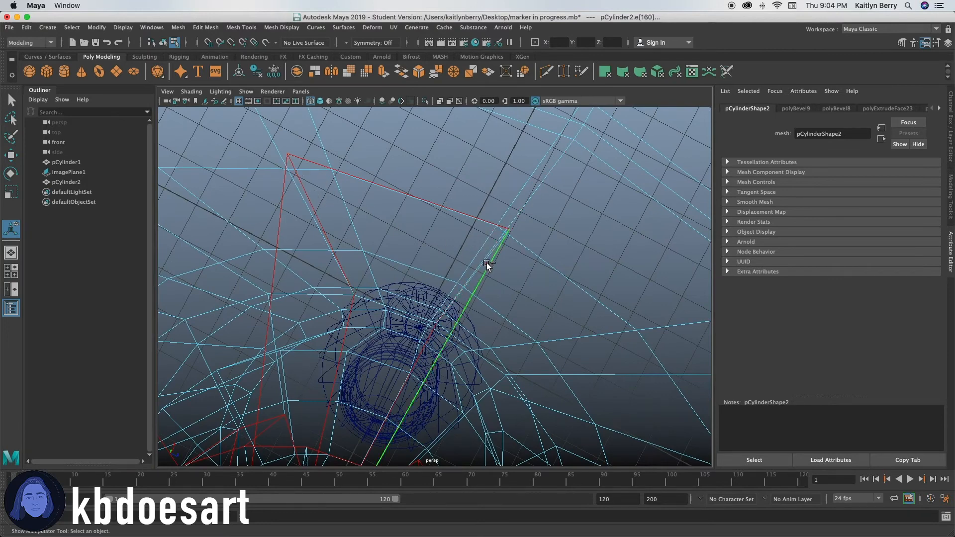
pyautogui.keyDown('alt'); pyautogui.moveTo(576, 323); pyautogui.dragTo(528, 317); pyautogui.keyUp('alt')
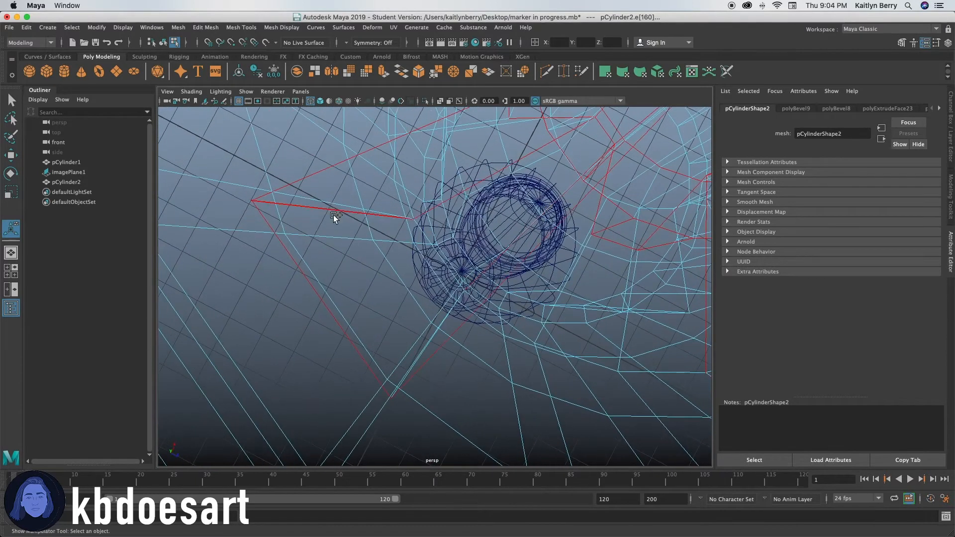
pyautogui.keyDown('alt'); pyautogui.moveTo(402, 268); pyautogui.dragTo(433, 348); pyautogui.keyUp('alt')
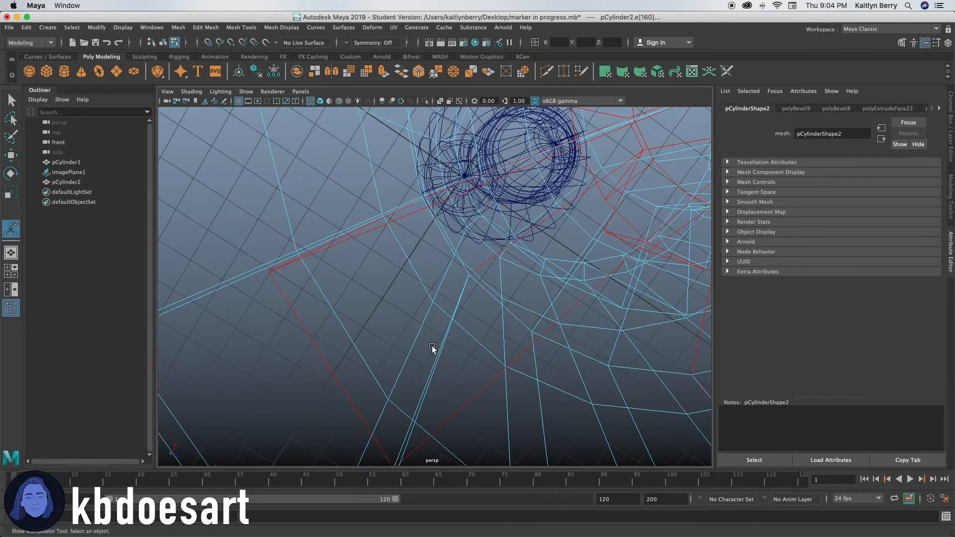
pyautogui.keyDown('alt'); pyautogui.moveTo(407, 423); pyautogui.dragTo(427, 337); pyautogui.keyUp('alt')
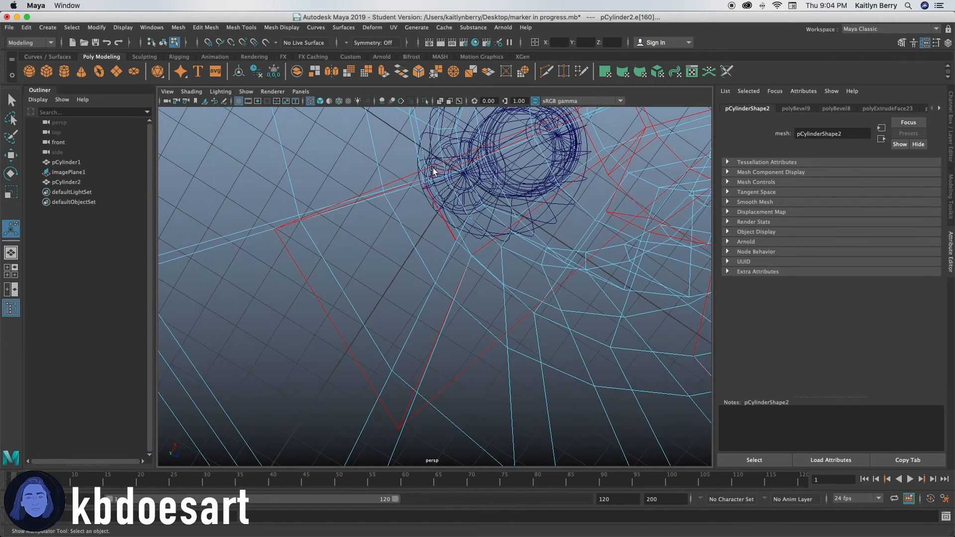
# Step: Complete the selection of the rib edges along the outer wall around the rest of the cap
pyautogui.keyDown('alt'); pyautogui.moveTo(435, 171); pyautogui.dragTo(490, 259, button='right'); pyautogui.keyUp('alt')
pyautogui.keyDown('alt'); pyautogui.moveTo(491, 259); pyautogui.dragTo(467, 297); pyautogui.keyUp('alt')
pyautogui.keyDown('alt'); pyautogui.moveTo(446, 343); pyautogui.dragTo(465, 289); pyautogui.keyUp('alt')
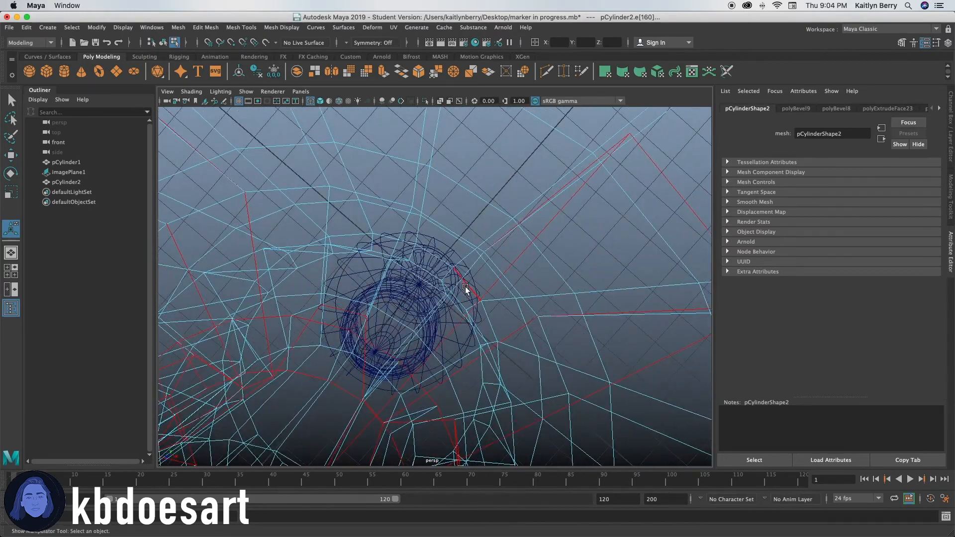
pyautogui.keyDown('alt'); pyautogui.moveTo(402, 261); pyautogui.dragTo(384, 286); pyautogui.keyUp('alt')
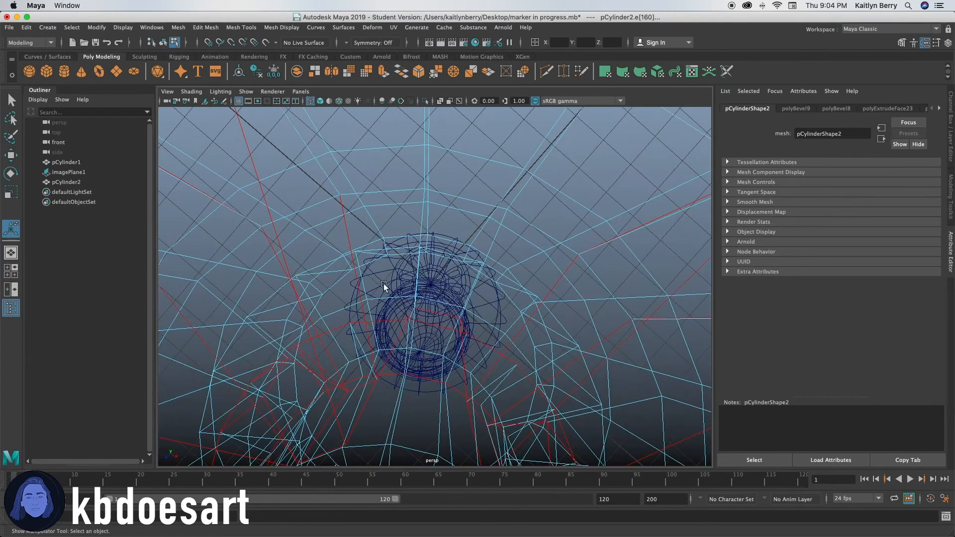
pyautogui.click(572, 281)
pyautogui.keyDown('alt'); pyautogui.moveTo(575, 284); pyautogui.dragTo(466, 343, button='middle'); pyautogui.keyUp('alt')
pyautogui.keyDown('alt'); pyautogui.moveTo(519, 320); pyautogui.dragTo(447, 271); pyautogui.keyUp('alt')
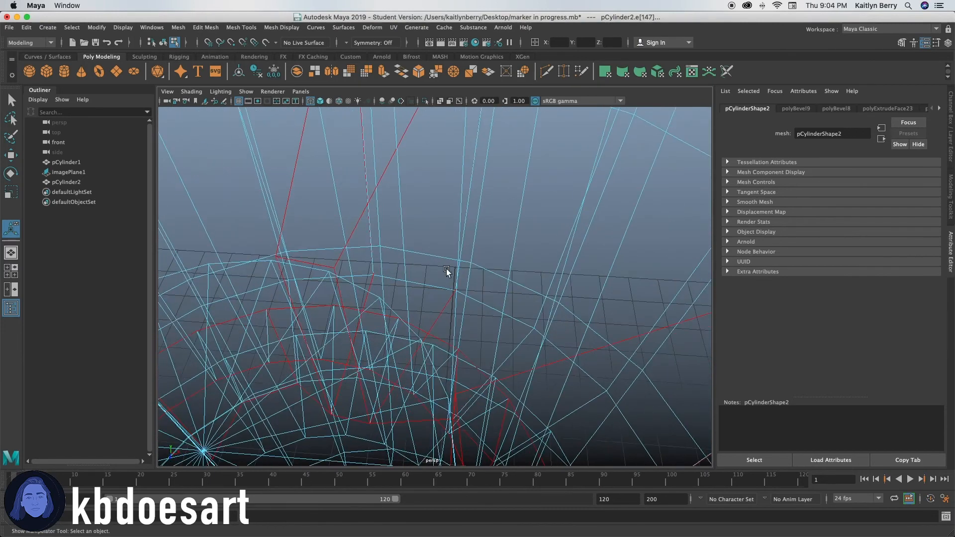
pyautogui.click(576, 366)
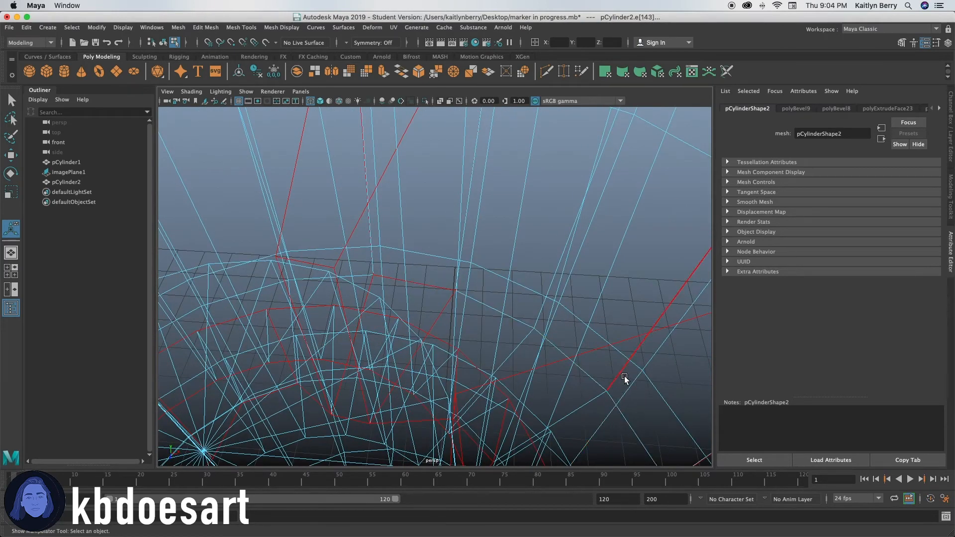
pyautogui.keyDown('alt'); pyautogui.moveTo(625, 380); pyautogui.dragTo(339, 297); pyautogui.keyUp('alt')
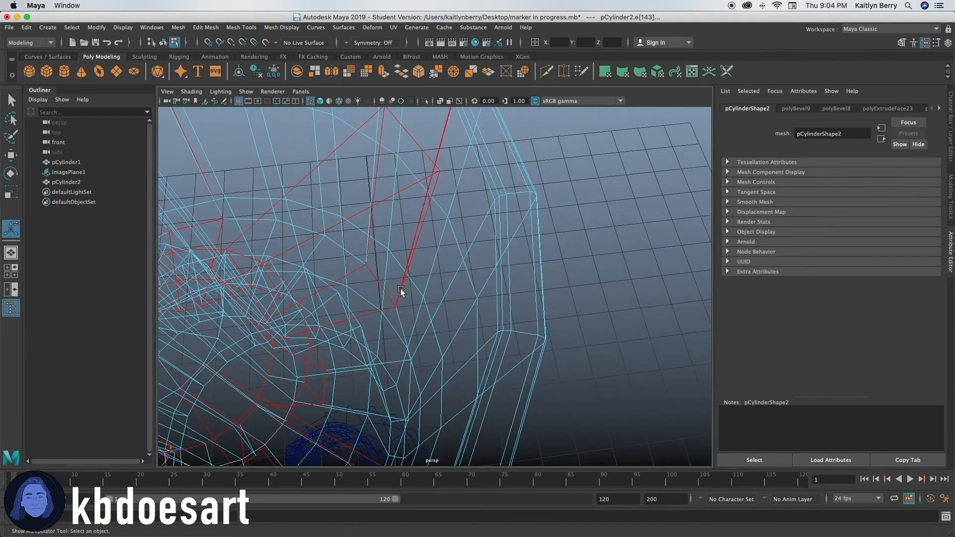
pyautogui.keyDown('alt'); pyautogui.moveTo(425, 354); pyautogui.dragTo(124, 273); pyautogui.keyUp('alt')
pyautogui.keyDown('alt'); pyautogui.moveTo(532, 234); pyautogui.dragTo(522, 250); pyautogui.keyUp('alt')
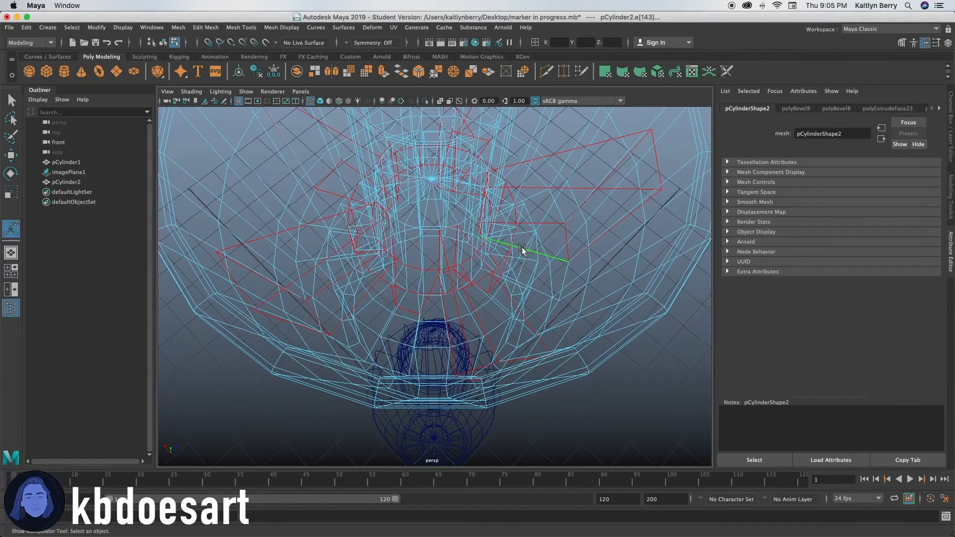
# Step: Return the view to shaded display and deselect the stray edges on the inner post's top face
pyautogui.click(320, 101)
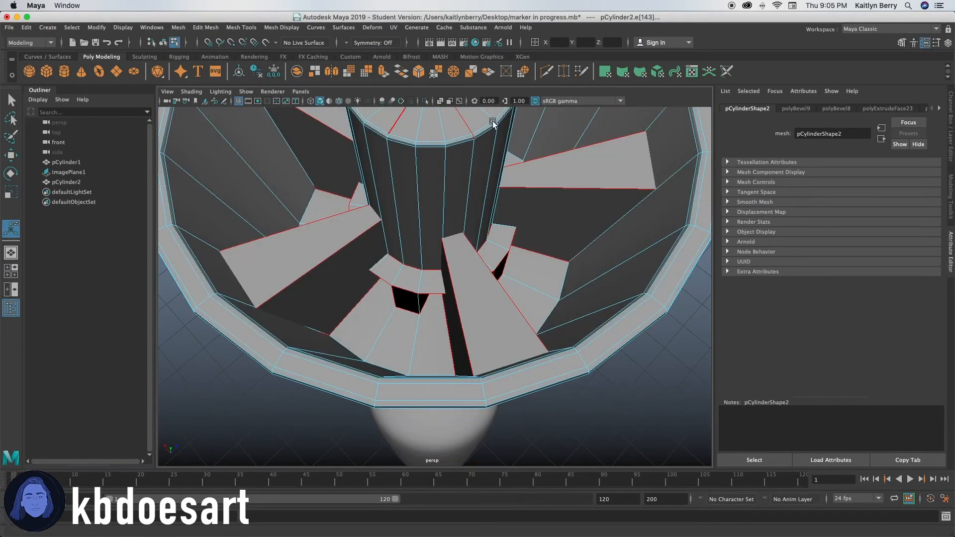
pyautogui.keyDown('alt'); pyautogui.moveTo(301, 276); pyautogui.dragTo(417, 283); pyautogui.keyUp('alt')
pyautogui.keyDown('alt'); pyautogui.moveTo(438, 273); pyautogui.dragTo(431, 226, button='right'); pyautogui.keyUp('alt')
pyautogui.keyDown('alt'); pyautogui.moveTo(471, 143); pyautogui.dragTo(456, 247, button='middle'); pyautogui.keyUp('alt')
pyautogui.keyDown('alt'); pyautogui.moveTo(456, 248); pyautogui.dragTo(516, 250); pyautogui.keyUp('alt')
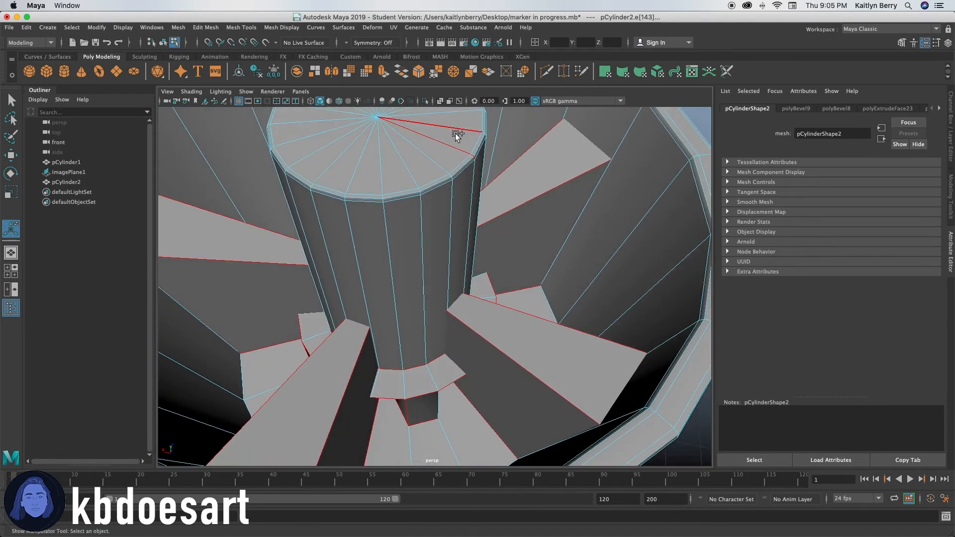
pyautogui.scroll(5, 503, 163)
pyautogui.keyDown('alt'); pyautogui.moveTo(503, 164); pyautogui.dragTo(428, 262); pyautogui.keyUp('alt')
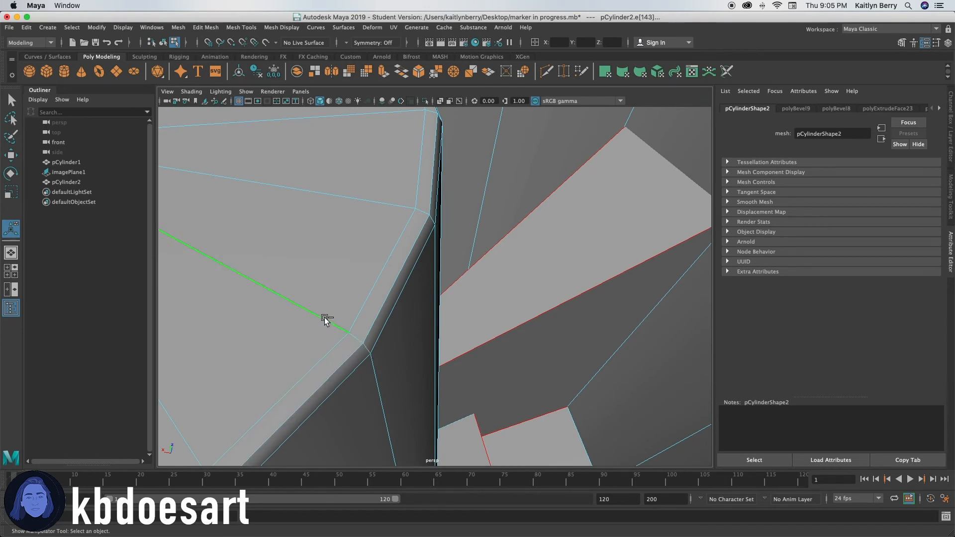
pyautogui.scroll(-10, 528, 315)
pyautogui.keyDown('alt'); pyautogui.moveTo(380, 309); pyautogui.dragTo(363, 342); pyautogui.keyUp('alt')
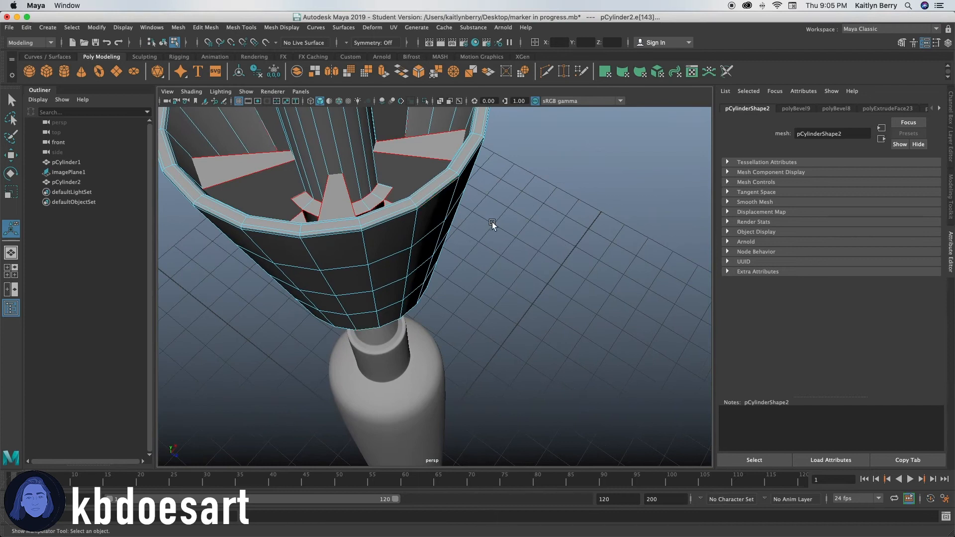
# Step: Bevel the selected rib, collar and floor edges inside the cap with 2 segments
pyautogui.keyDown('alt'); pyautogui.moveTo(492, 224); pyautogui.dragTo(542, 292, button='middle'); pyautogui.keyUp('alt')
pyautogui.keyDown('alt'); pyautogui.moveTo(543, 293); pyautogui.dragTo(537, 292, button='right'); pyautogui.keyUp('alt')
pyautogui.hotkey('ctrl', 'b')
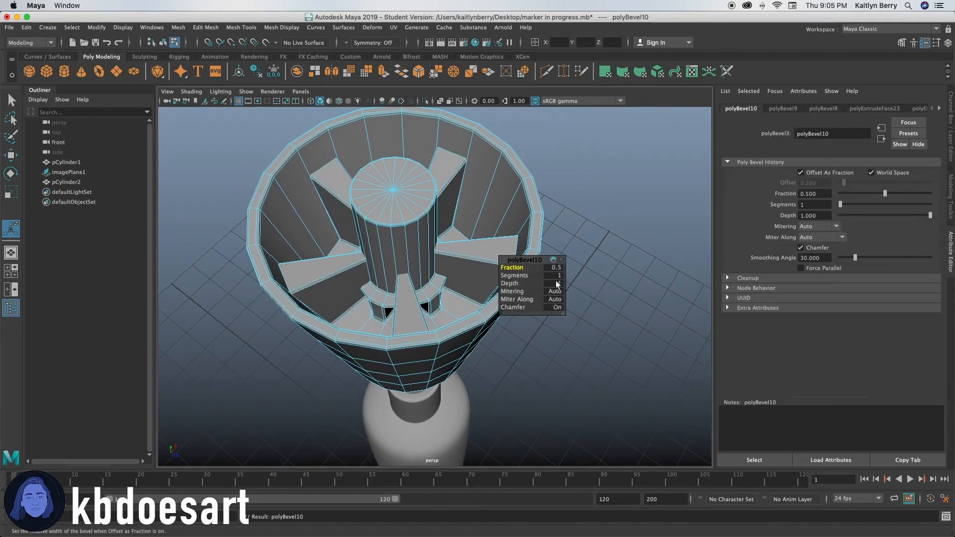
pyautogui.moveTo(556, 276); pyautogui.dragTo(561, 279)
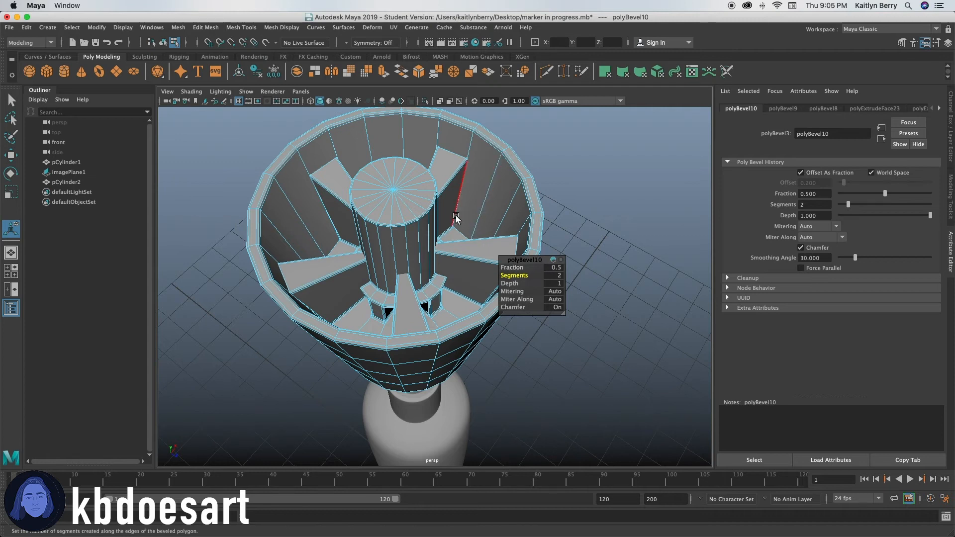
# Step: Toggle the smoothed preview of the cap and examine its interior and underside for shading and form
pyautogui.press('3')
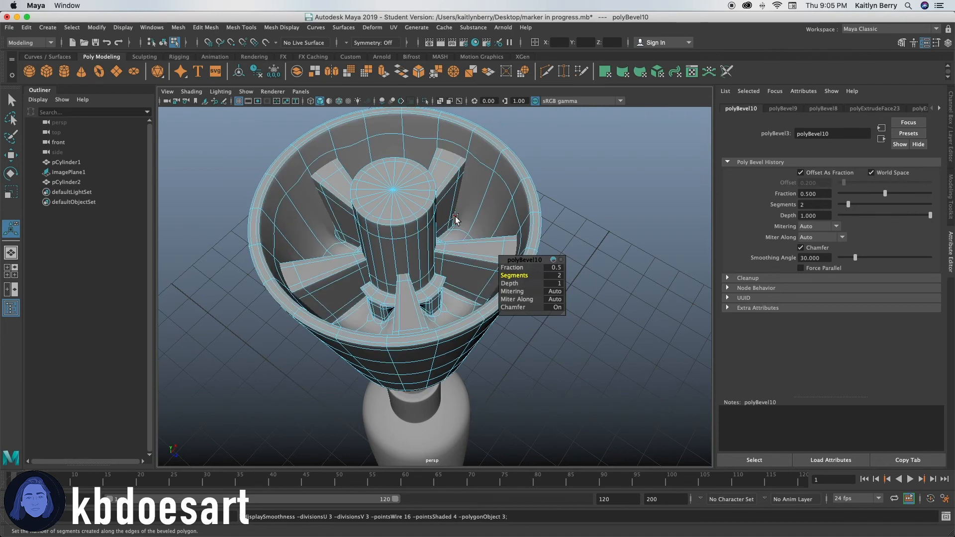
pyautogui.press('1')
pyautogui.press('3')
pyautogui.keyDown('alt'); pyautogui.moveTo(443, 298); pyautogui.dragTo(441, 170); pyautogui.keyUp('alt')
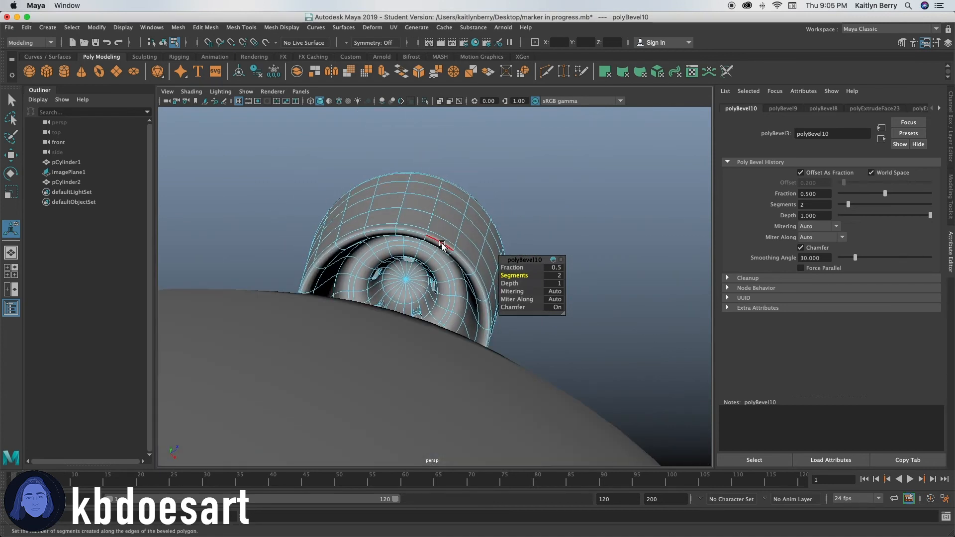
pyautogui.press('1')
# Step: Select both edge loops of the cap's lower rim and the loop around the opening in its underside
pyautogui.keyDown('alt'); pyautogui.moveTo(440, 266); pyautogui.dragTo(429, 266); pyautogui.keyUp('alt')
pyautogui.doubleClick(428, 252)
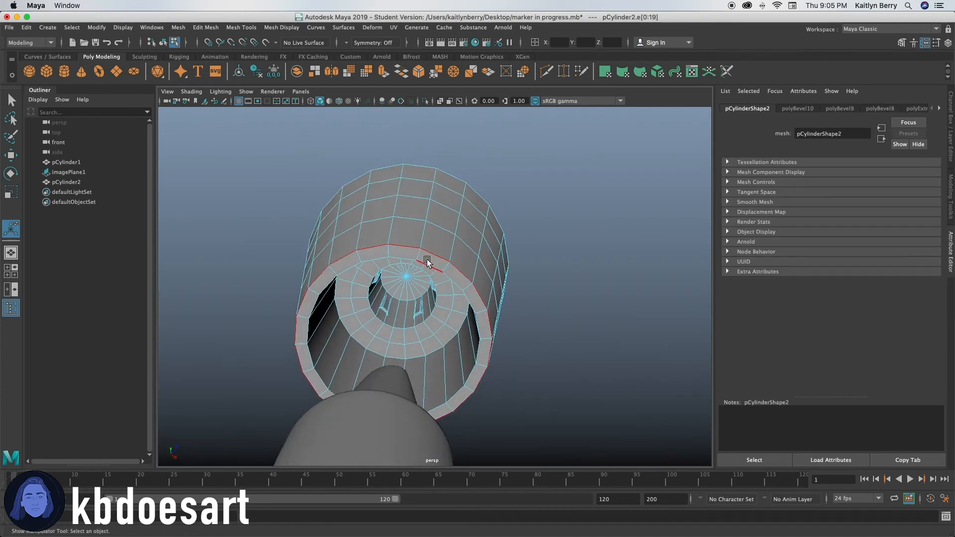
pyautogui.keyDown('shift'); pyautogui.doubleClick(429, 276); pyautogui.keyUp('shift')
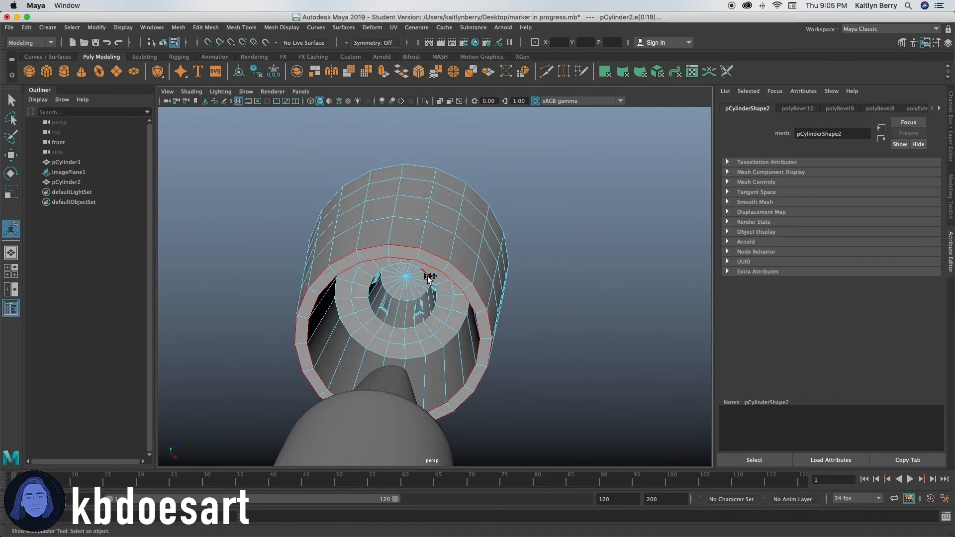
pyautogui.click(395, 317)
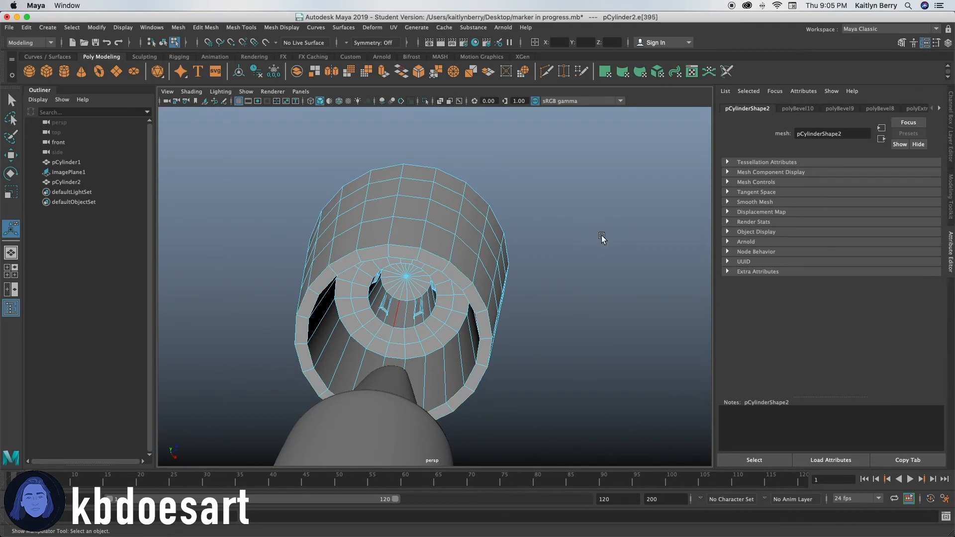
pyautogui.keyDown('shift'); pyautogui.doubleClick(432, 263); pyautogui.keyUp('shift')
pyautogui.keyDown('shift'); pyautogui.click(408, 327); pyautogui.keyUp('shift')
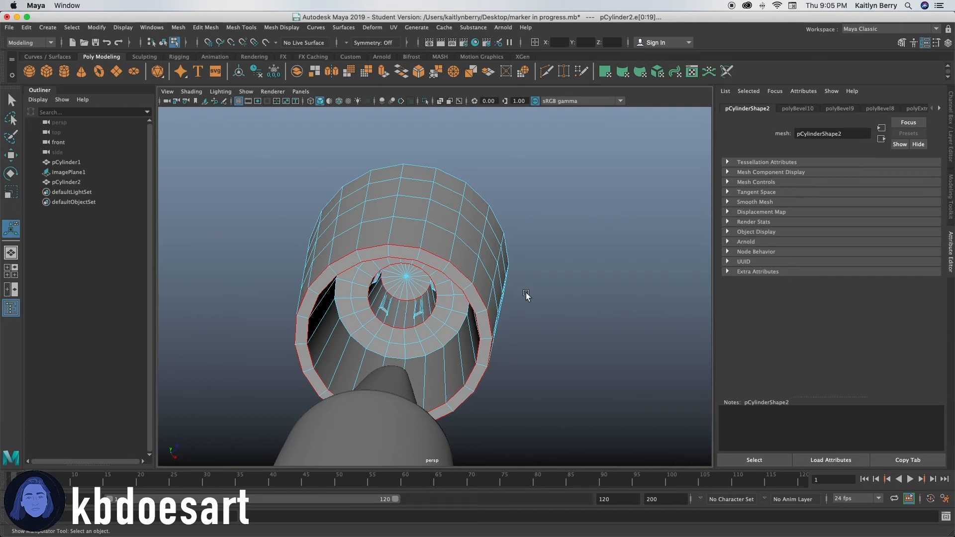
# Step: Bevel the selected rim and opening loops with 2 segments and a fraction of 0.2
pyautogui.hotkey('ctrl', 'b')
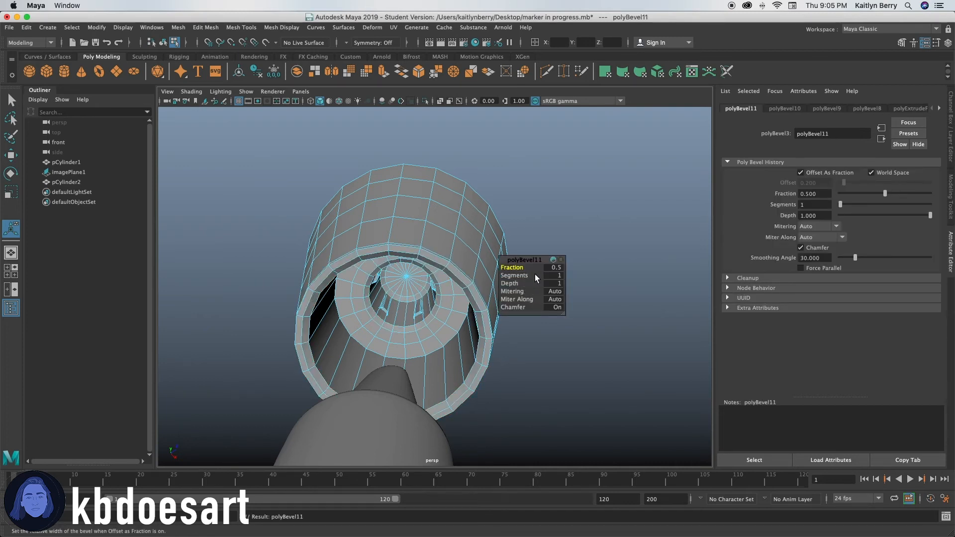
pyautogui.click(548, 276)
pyautogui.write('2')
pyautogui.press('Return')
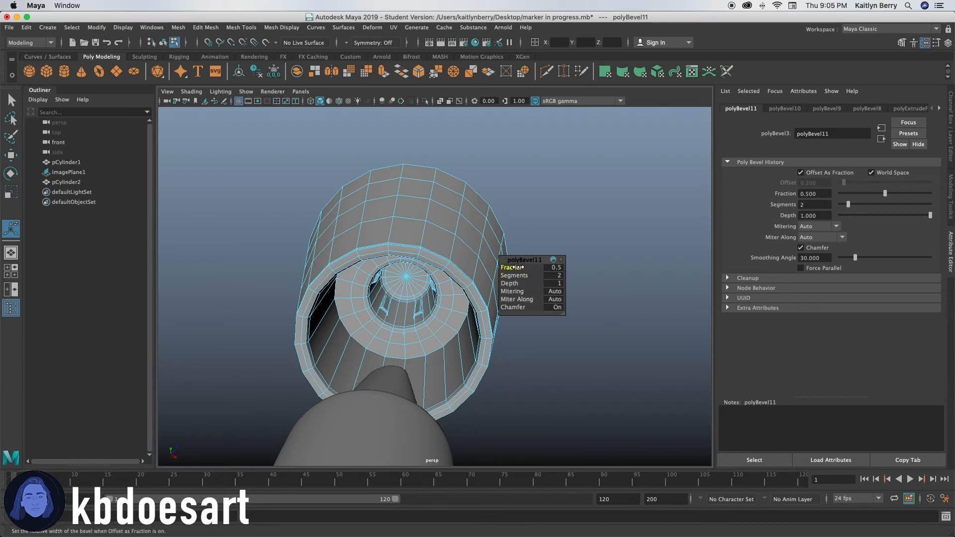
pyautogui.moveTo(517, 268)
pyautogui.mouseDown()
pyautogui.moveTo(491, 266)
pyautogui.moveTo(519, 270)
pyautogui.moveTo(507, 269)
pyautogui.mouseUp()
# Step: Turn on the cap's smoothed display and check its underside and overall shape above the marker body
pyautogui.press('3')
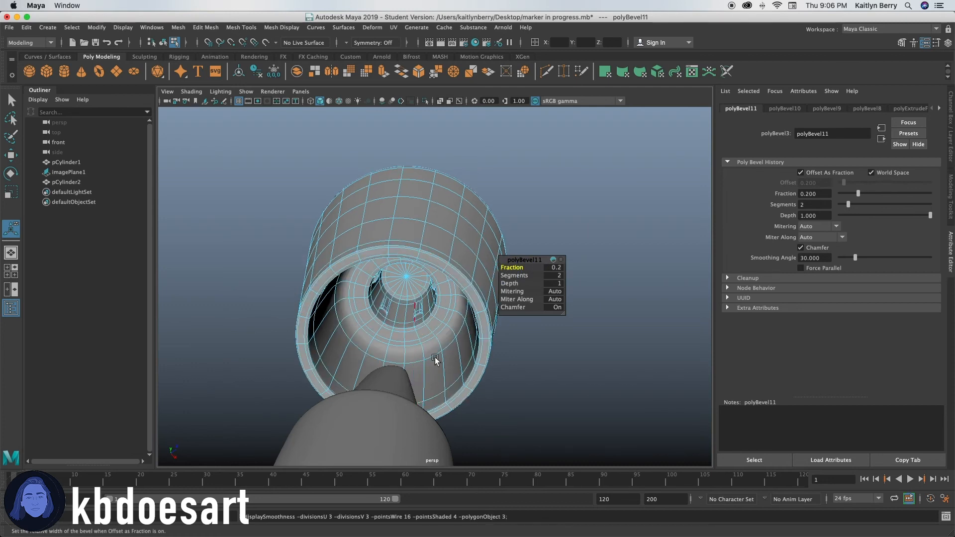
pyautogui.keyDown('alt'); pyautogui.moveTo(435, 359); pyautogui.dragTo(440, 398); pyautogui.keyUp('alt')
pyautogui.keyDown('alt'); pyautogui.moveTo(440, 398); pyautogui.dragTo(426, 264, button='middle'); pyautogui.keyUp('alt')
pyautogui.moveTo(426, 263)
pyautogui.keyDown('alt'); pyautogui.mouseDown()
pyautogui.moveTo(418, 280)
pyautogui.moveTo(327, 314)
pyautogui.mouseUp(); pyautogui.keyUp('alt')
pyautogui.scroll(-10, 325, 328)
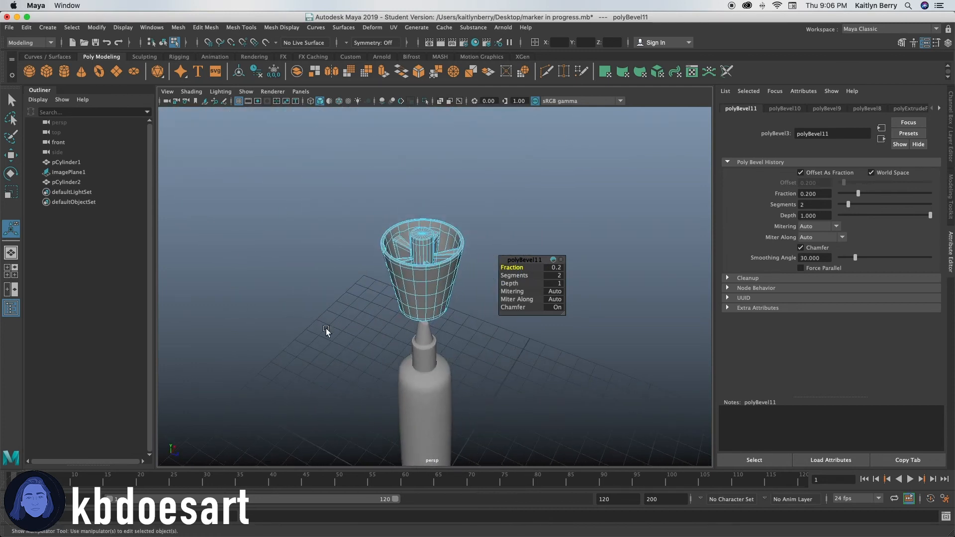
# Step: Turn off the smoothed display of the marker body, clear the selection and switch to the Select tool
pyautogui.keyDown('alt'); pyautogui.moveTo(327, 328); pyautogui.dragTo(341, 144, button='middle'); pyautogui.keyUp('alt')
pyautogui.click(441, 306)
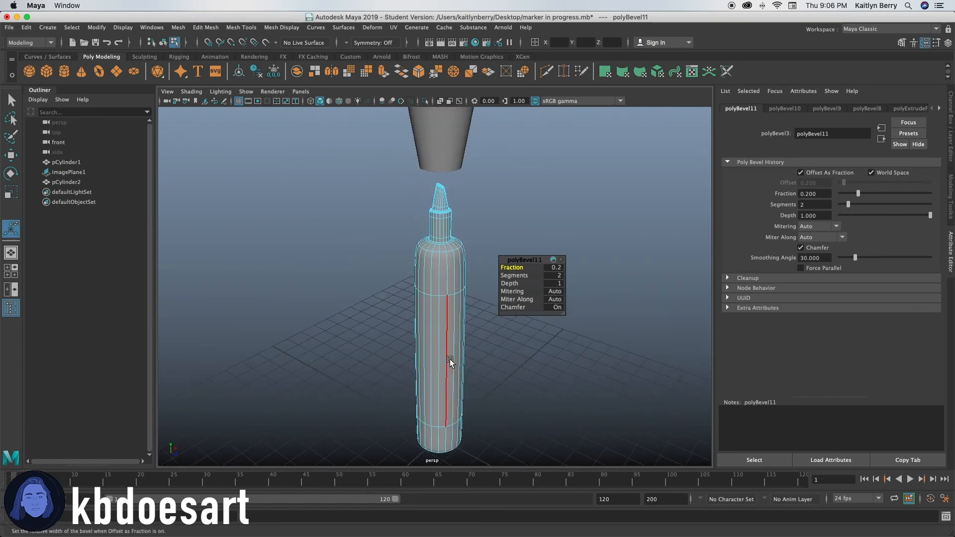
pyautogui.click(505, 375)
pyautogui.moveTo(506, 375)
pyautogui.keyDown('alt'); pyautogui.mouseDown()
pyautogui.moveTo(434, 373)
pyautogui.moveTo(427, 299)
pyautogui.moveTo(425, 321)
pyautogui.mouseUp(); pyautogui.keyUp('alt')
pyautogui.press('1')
pyautogui.keyDown('alt'); pyautogui.moveTo(425, 321); pyautogui.dragTo(396, 332, button='right'); pyautogui.keyUp('alt')
pyautogui.moveTo(453, 393)
pyautogui.keyDown('alt'); pyautogui.mouseDown()
pyautogui.moveTo(463, 397)
pyautogui.moveTo(388, 311)
pyautogui.mouseUp(); pyautogui.keyUp('alt')
pyautogui.press('q')
# Step: Bevel the edge loop around the end of the central post in the marker's slotted base with 2 segments, and adjust the fraction
pyautogui.keyDown('alt'); pyautogui.moveTo(387, 308); pyautogui.dragTo(403, 274, button='right'); pyautogui.keyUp('alt')
pyautogui.moveTo(379, 119)
pyautogui.keyDown('alt'); pyautogui.mouseDown(button='middle')
pyautogui.moveTo(396, 177)
pyautogui.moveTo(397, 234)
pyautogui.mouseUp(button='middle'); pyautogui.keyUp('alt')
pyautogui.moveTo(397, 234)
pyautogui.keyDown('alt'); pyautogui.mouseDown()
pyautogui.moveTo(377, 245)
pyautogui.moveTo(383, 262)
pyautogui.mouseUp(); pyautogui.keyUp('alt')
pyautogui.keyDown('alt'); pyautogui.moveTo(395, 203); pyautogui.dragTo(386, 244); pyautogui.keyUp('alt')
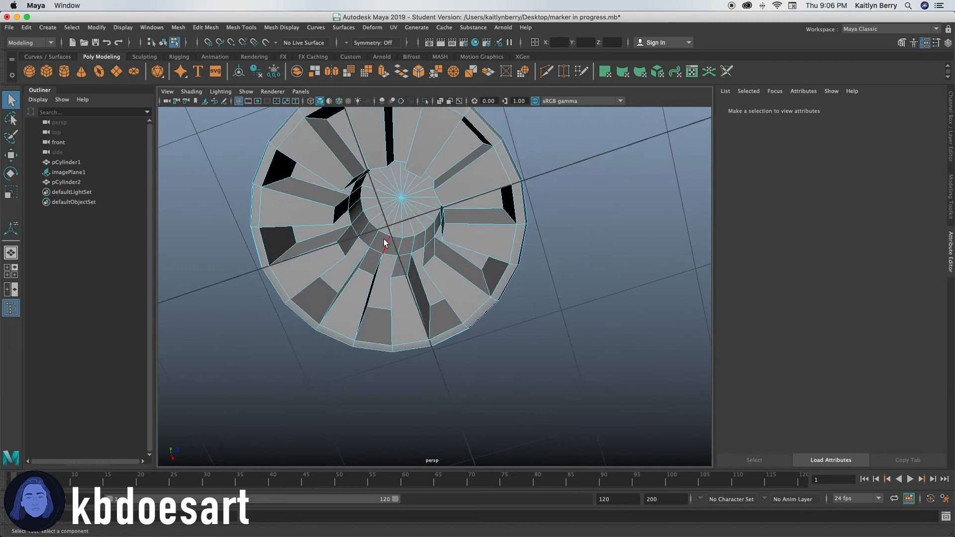
pyautogui.doubleClick(384, 237)
pyautogui.hotkey('ctrl', 'b')
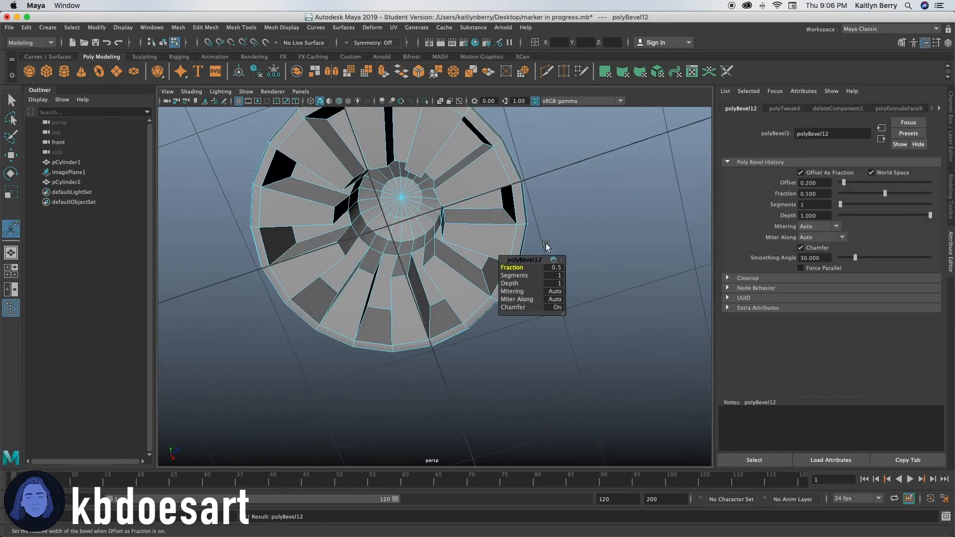
pyautogui.write('2')
pyautogui.press('Return')
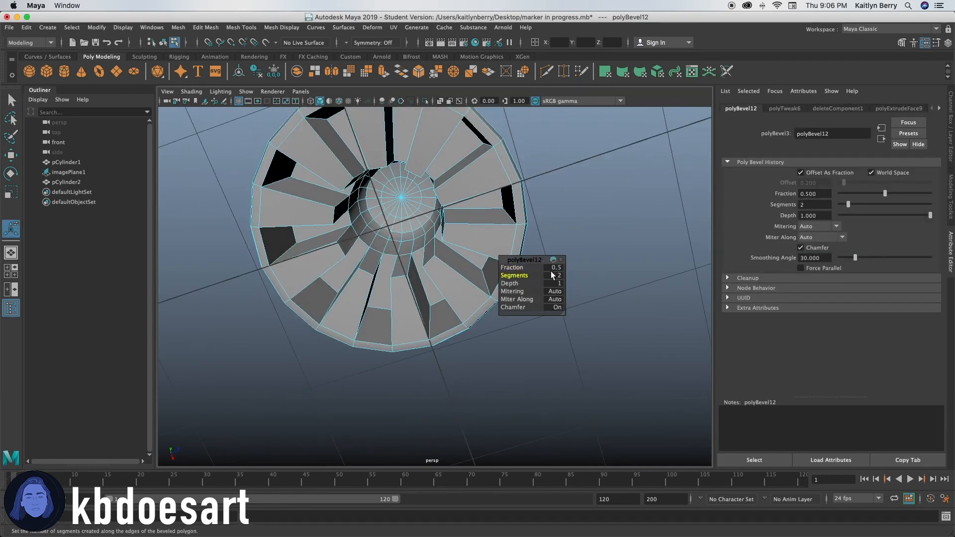
pyautogui.moveTo(520, 268)
pyautogui.mouseDown()
pyautogui.moveTo(439, 258)
pyautogui.moveTo(494, 348)
pyautogui.moveTo(386, 356)
pyautogui.moveTo(375, 368)
pyautogui.mouseUp()
# Step: Turn on the smoothed display of the marker body and examine its slotted base
pyautogui.click(549, 177)
pyautogui.press('3')
pyautogui.keyDown('alt'); pyautogui.moveTo(375, 369); pyautogui.dragTo(475, 385, button='right'); pyautogui.keyUp('alt')
pyautogui.keyDown('alt'); pyautogui.moveTo(393, 455); pyautogui.dragTo(410, 351, button='middle'); pyautogui.keyUp('alt')
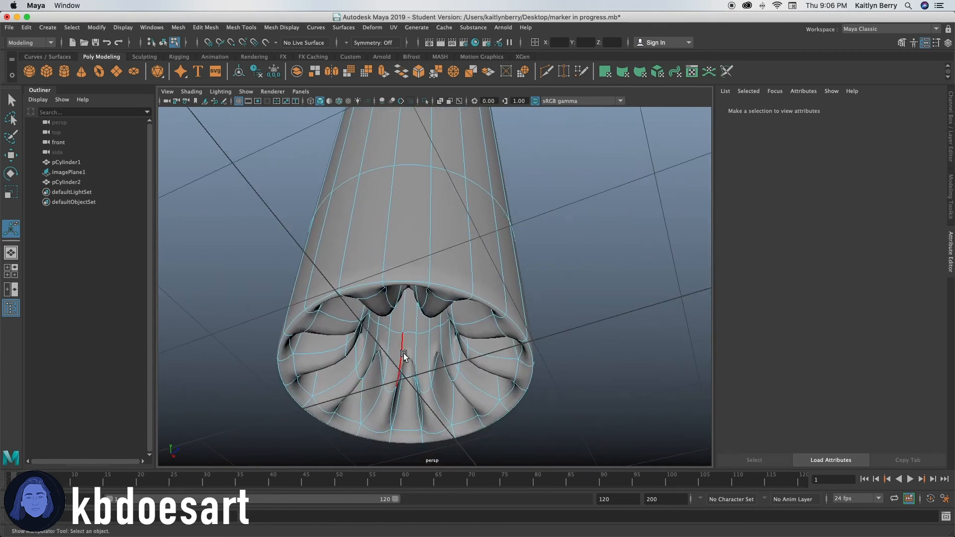
# Step: Compare the marker's slotted base without and with smoothing, return to object mode, and view the marker and cap together
pyautogui.press('1')
pyautogui.moveTo(438, 371)
pyautogui.keyDown('alt'); pyautogui.mouseDown()
pyautogui.moveTo(445, 373)
pyautogui.moveTo(429, 202)
pyautogui.moveTo(404, 305)
pyautogui.moveTo(426, 213)
pyautogui.moveTo(415, 318)
pyautogui.mouseUp(); pyautogui.keyUp('alt')
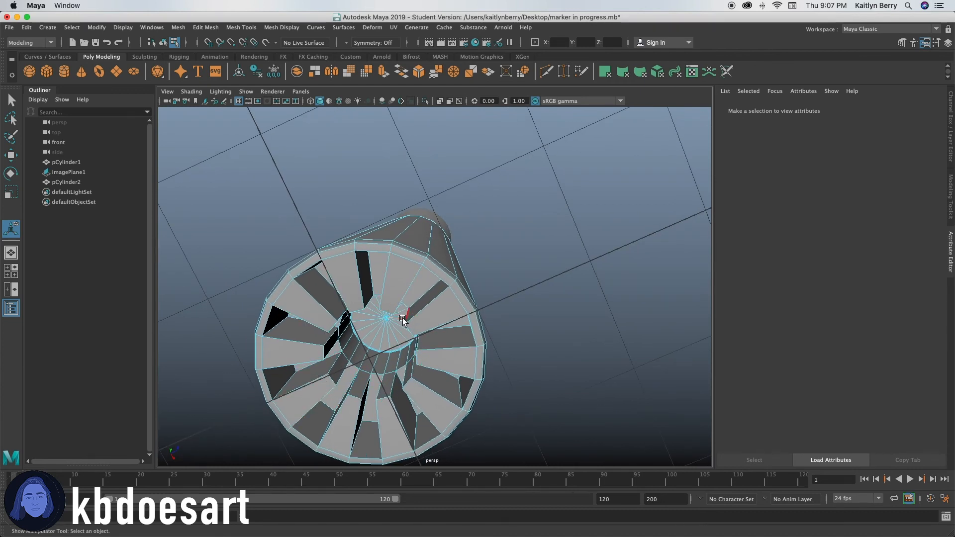
pyautogui.press('1')
pyautogui.moveTo(403, 253); pyautogui.dragTo(449, 239, button='right')
pyautogui.press('3')
pyautogui.click(482, 258)
pyautogui.moveTo(399, 273)
pyautogui.keyDown('alt'); pyautogui.mouseDown()
pyautogui.moveTo(418, 286)
pyautogui.moveTo(416, 386)
pyautogui.moveTo(378, 380)
pyautogui.moveTo(362, 396)
pyautogui.moveTo(484, 269)
pyautogui.moveTo(424, 288)
pyautogui.moveTo(408, 313)
pyautogui.mouseUp(); pyautogui.keyUp('alt')
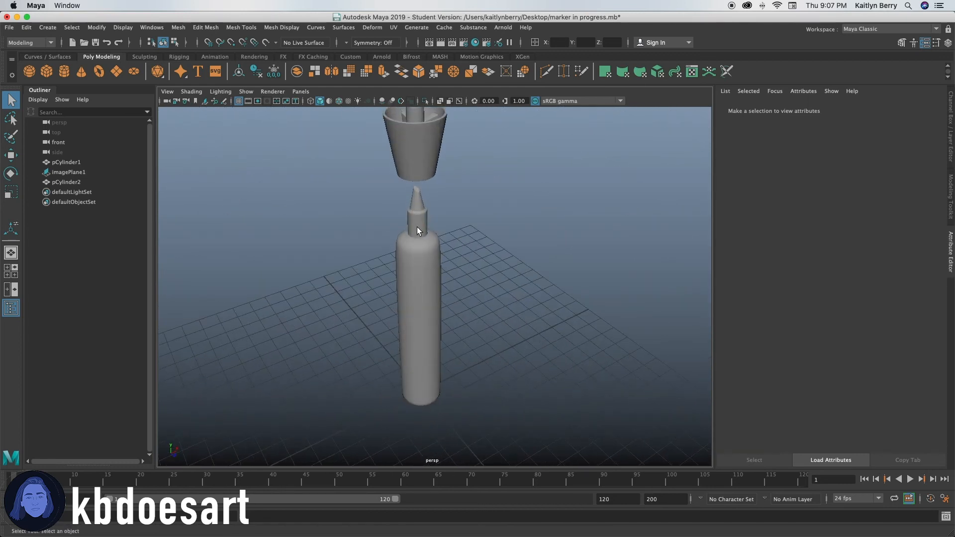
pyautogui.moveTo(417, 227)
pyautogui.keyDown('alt'); pyautogui.mouseDown()
pyautogui.moveTo(418, 274)
pyautogui.moveTo(394, 303)
pyautogui.moveTo(433, 292)
pyautogui.moveTo(375, 346)
pyautogui.moveTo(288, 320)
pyautogui.moveTo(271, 305)
pyautogui.mouseUp(); pyautogui.keyUp('alt')
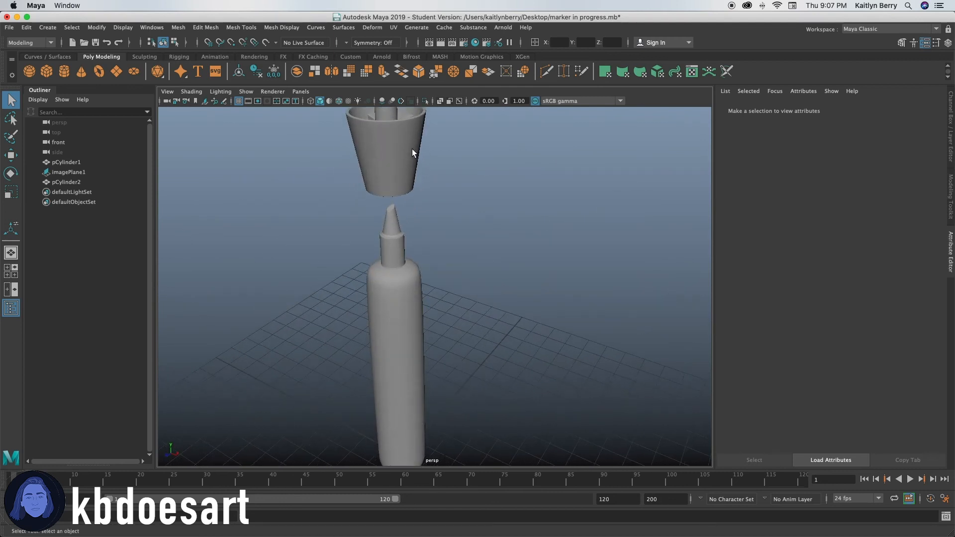
# Step: Move the cap straight down over the marker's tip and neck until it rests against the body's rounded shoulder
pyautogui.click(385, 149)
pyautogui.press('w')
pyautogui.moveTo(387, 146); pyautogui.dragTo(399, 234)
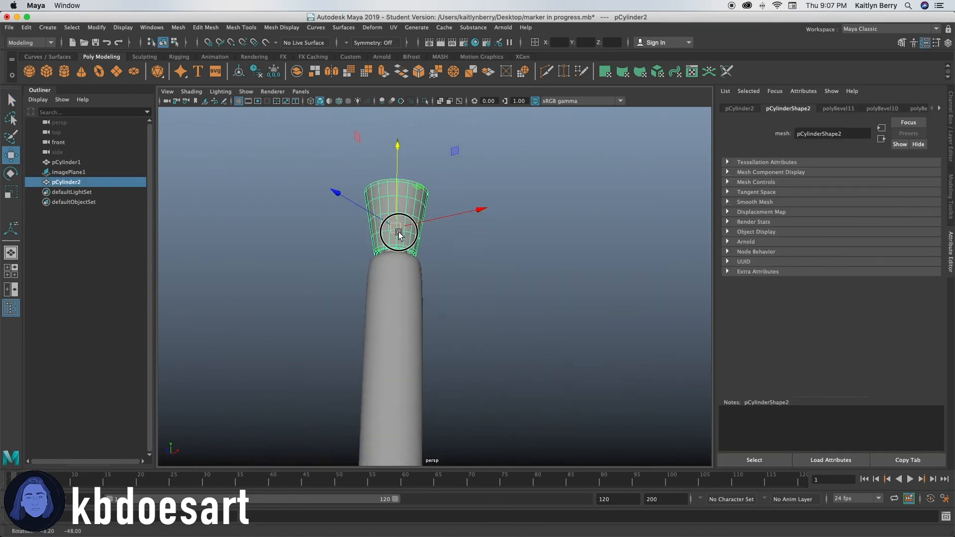
pyautogui.moveTo(399, 163); pyautogui.dragTo(399, 171)
# Step: Examine how the placed cap fits and lines up with the marker body from several angles and distances
pyautogui.keyDown('alt'); pyautogui.moveTo(396, 259); pyautogui.dragTo(386, 312); pyautogui.keyUp('alt')
pyautogui.keyDown('alt'); pyautogui.moveTo(438, 279); pyautogui.dragTo(490, 272, button='right'); pyautogui.keyUp('alt')
pyautogui.moveTo(364, 135)
pyautogui.keyDown('alt'); pyautogui.mouseDown()
pyautogui.moveTo(367, 124)
pyautogui.moveTo(354, 320)
pyautogui.moveTo(368, 292)
pyautogui.mouseUp(); pyautogui.keyUp('alt')
pyautogui.keyDown('alt'); pyautogui.moveTo(460, 262); pyautogui.dragTo(371, 266, button='right'); pyautogui.keyUp('alt')
pyautogui.moveTo(370, 271)
pyautogui.keyDown('alt'); pyautogui.mouseDown()
pyautogui.moveTo(409, 352)
pyautogui.moveTo(428, 357)
pyautogui.mouseUp(); pyautogui.keyUp('alt')
pyautogui.keyDown('alt'); pyautogui.moveTo(510, 347); pyautogui.dragTo(343, 337, button='right'); pyautogui.keyUp('alt')
pyautogui.keyDown('alt'); pyautogui.moveTo(409, 370); pyautogui.dragTo(418, 354); pyautogui.keyUp('alt')
pyautogui.keyDown('alt'); pyautogui.moveTo(417, 354); pyautogui.dragTo(427, 316, button='right'); pyautogui.keyUp('alt')
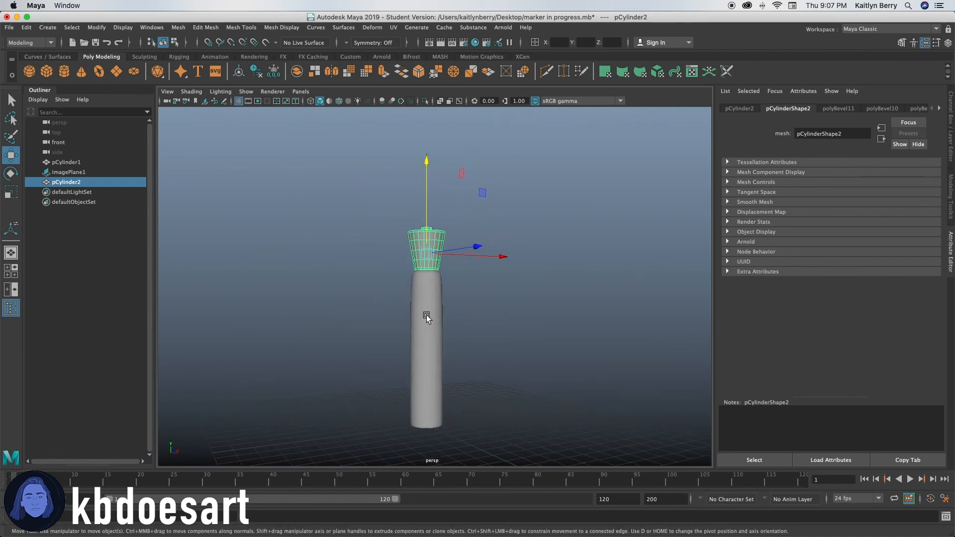
pyautogui.click(427, 317)
pyautogui.keyDown('alt'); pyautogui.moveTo(484, 312); pyautogui.dragTo(633, 261, button='right'); pyautogui.keyUp('alt')
pyautogui.keyDown('alt'); pyautogui.moveTo(438, 235); pyautogui.dragTo(435, 277, button='middle'); pyautogui.keyUp('alt')
pyautogui.keyDown('alt'); pyautogui.moveTo(435, 277); pyautogui.dragTo(527, 274, button='right'); pyautogui.keyUp('alt')
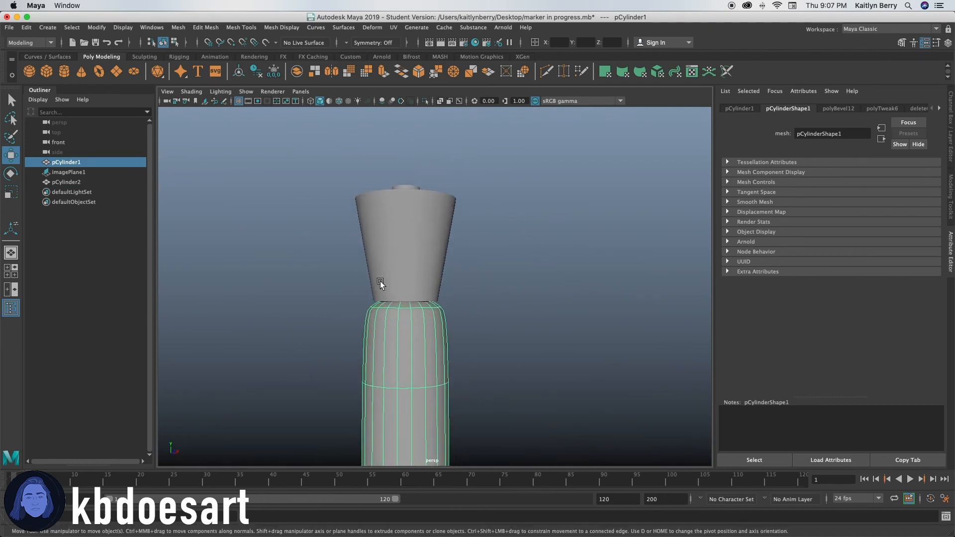
pyautogui.keyDown('alt'); pyautogui.moveTo(382, 282); pyautogui.dragTo(381, 303); pyautogui.keyUp('alt')
# Step: Select vertical pairs of faces spaced around the middle of the cap's outer wall
pyautogui.click(399, 256)
pyautogui.rightClick(425, 238)
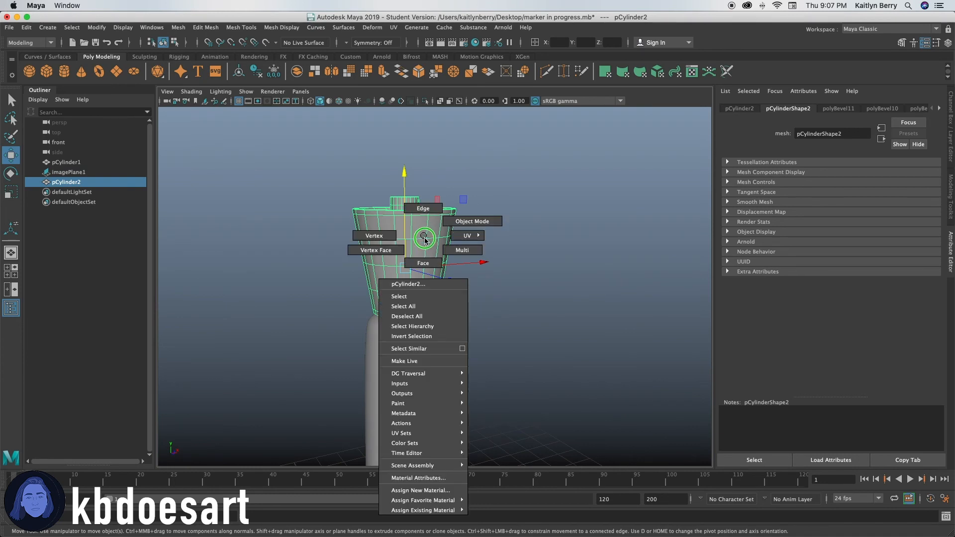
pyautogui.click(424, 262)
pyautogui.press('q')
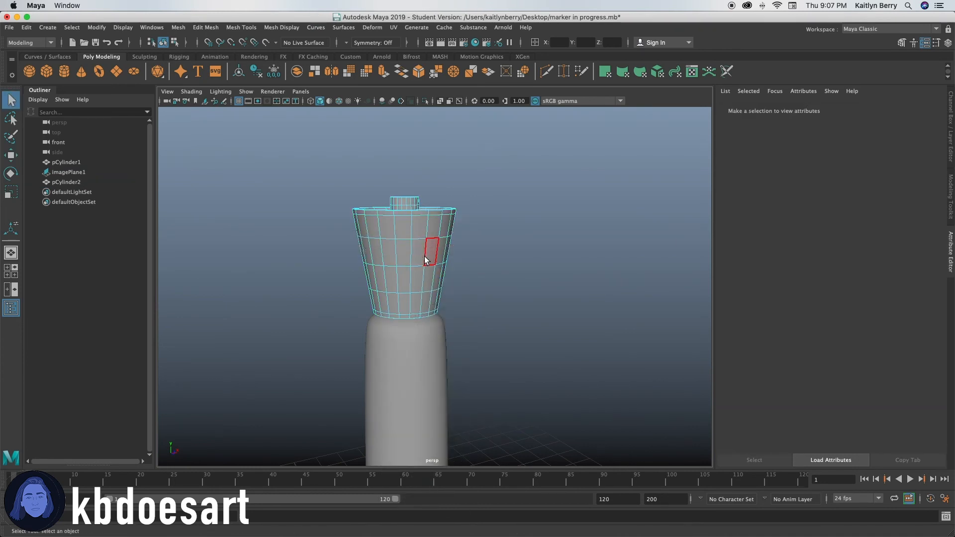
pyautogui.click(415, 273)
pyautogui.keyDown('alt'); pyautogui.moveTo(478, 299); pyautogui.dragTo(428, 252); pyautogui.keyUp('alt')
pyautogui.click(430, 258)
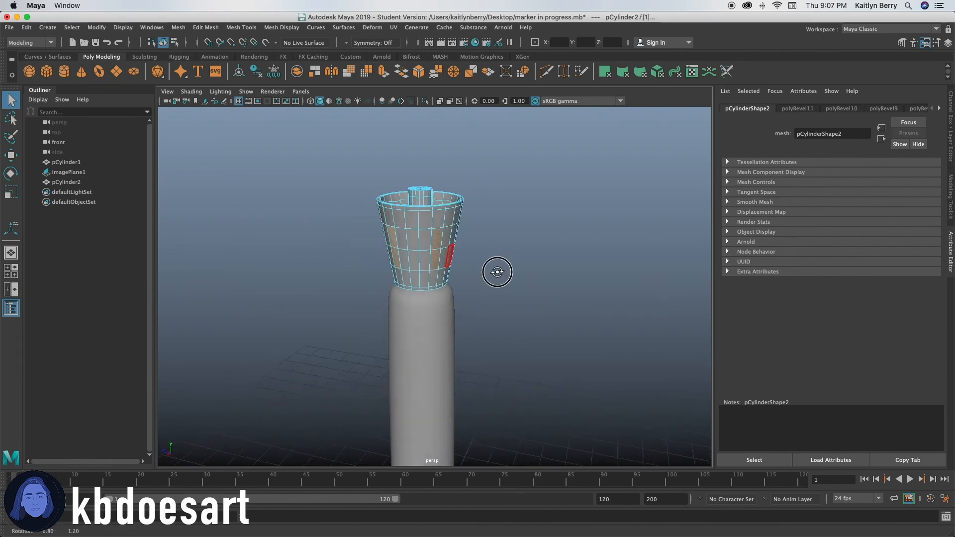
pyautogui.keyDown('alt'); pyautogui.moveTo(498, 271); pyautogui.dragTo(405, 266); pyautogui.keyUp('alt')
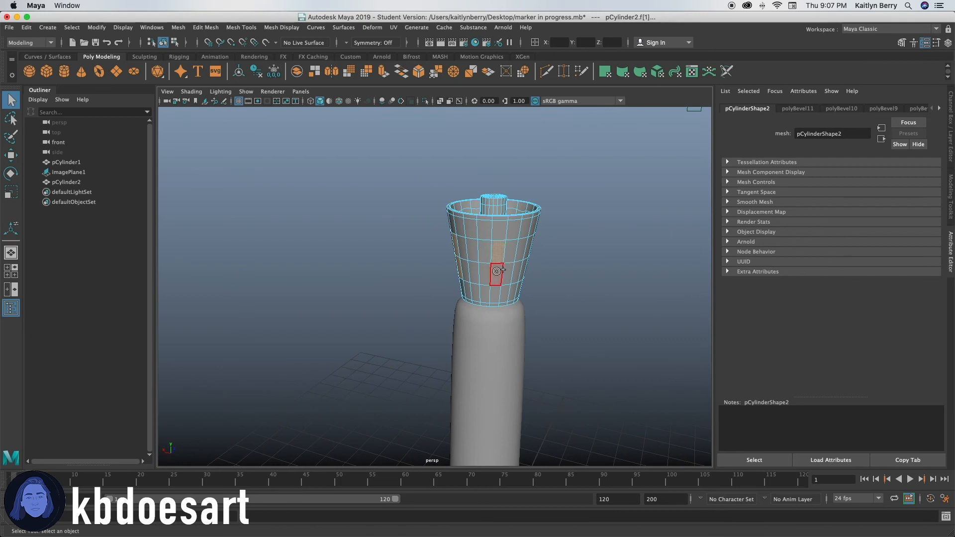
pyautogui.keyDown('alt'); pyautogui.moveTo(497, 276); pyautogui.dragTo(522, 292); pyautogui.keyUp('alt')
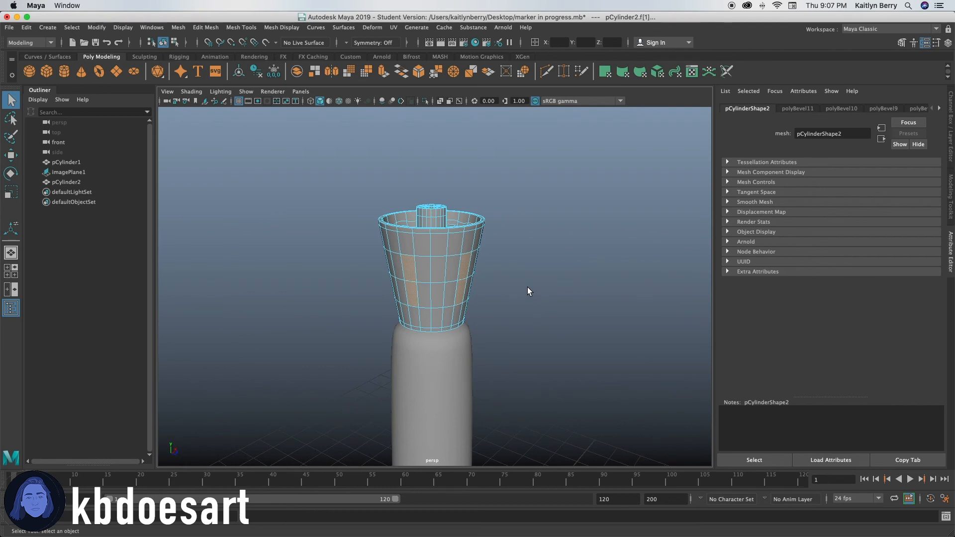
# Step: Extrude the selected cap wall faces with a small inward offset to form narrow inset strips
pyautogui.hotkey('ctrl', 'e')
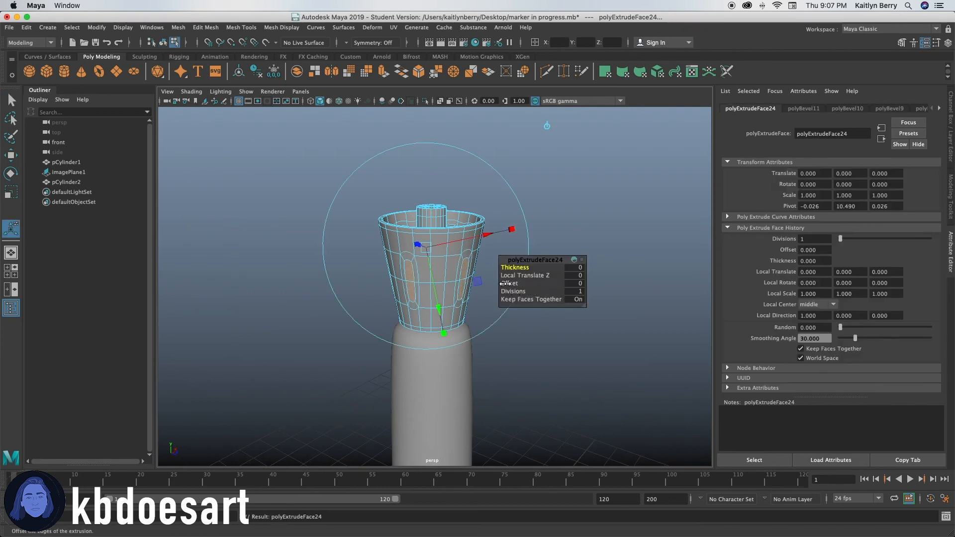
pyautogui.click(509, 282)
pyautogui.moveTo(509, 282); pyautogui.dragTo(514, 285, button='middle')
# Step: Extrude the inset strips outward with a thickness of 0.06 to form grip ridges, and return to object mode
pyautogui.hotkey('ctrl', 'e')
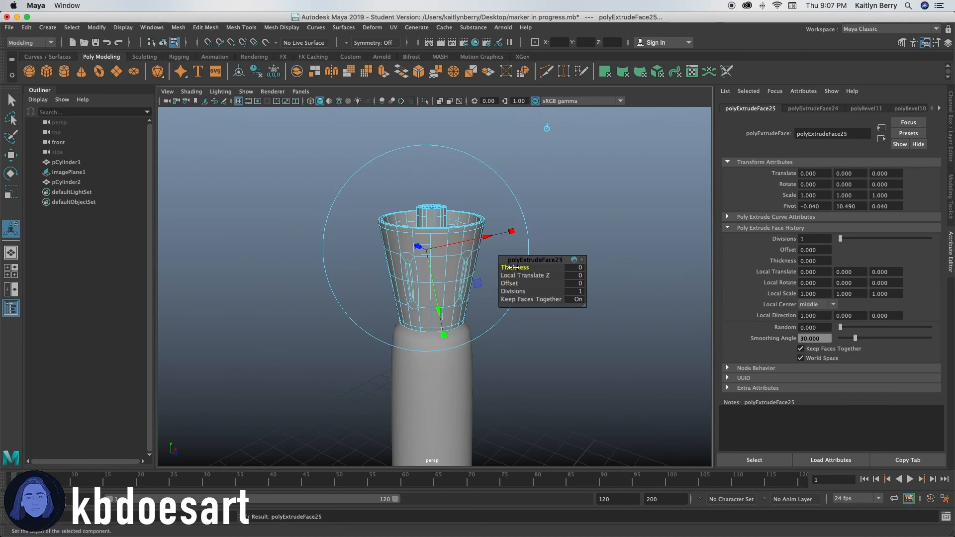
pyautogui.moveTo(515, 267); pyautogui.dragTo(517, 268)
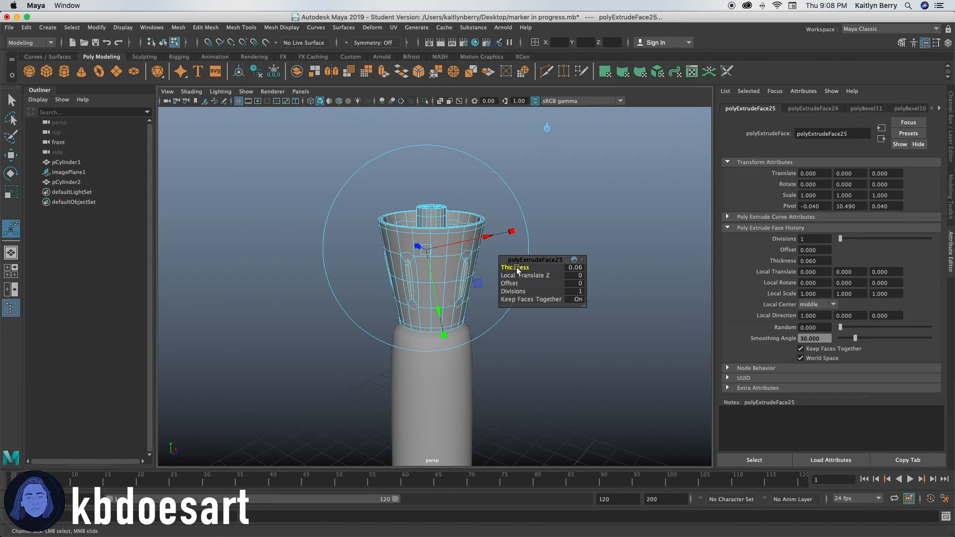
pyautogui.click(505, 221)
pyautogui.moveTo(476, 221); pyautogui.dragTo(506, 208, button='right')
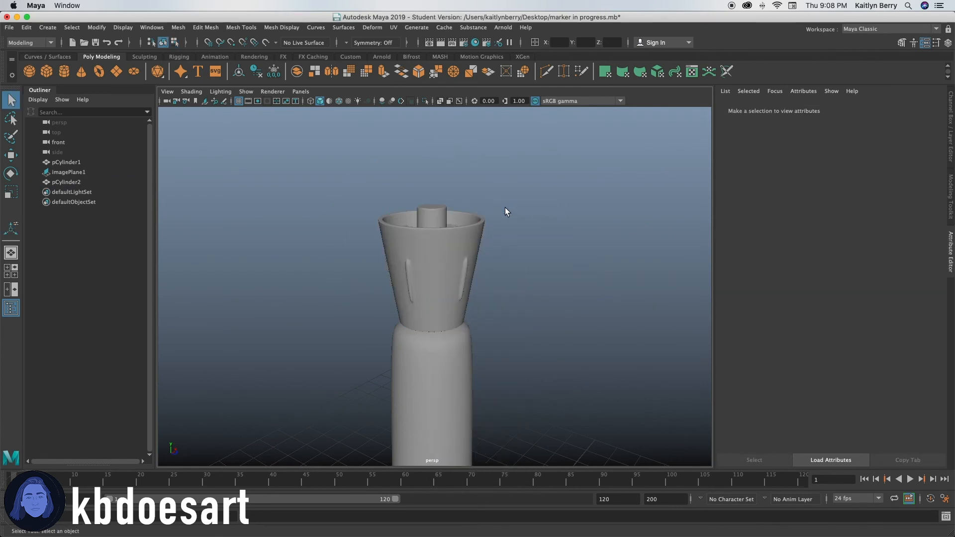
pyautogui.keyDown('alt'); pyautogui.moveTo(505, 208); pyautogui.dragTo(487, 292); pyautogui.keyUp('alt')
pyautogui.keyDown('alt'); pyautogui.moveTo(424, 295); pyautogui.dragTo(483, 376); pyautogui.keyUp('alt')
pyautogui.keyDown('alt'); pyautogui.moveTo(484, 380); pyautogui.dragTo(488, 297, button='middle'); pyautogui.keyUp('alt')
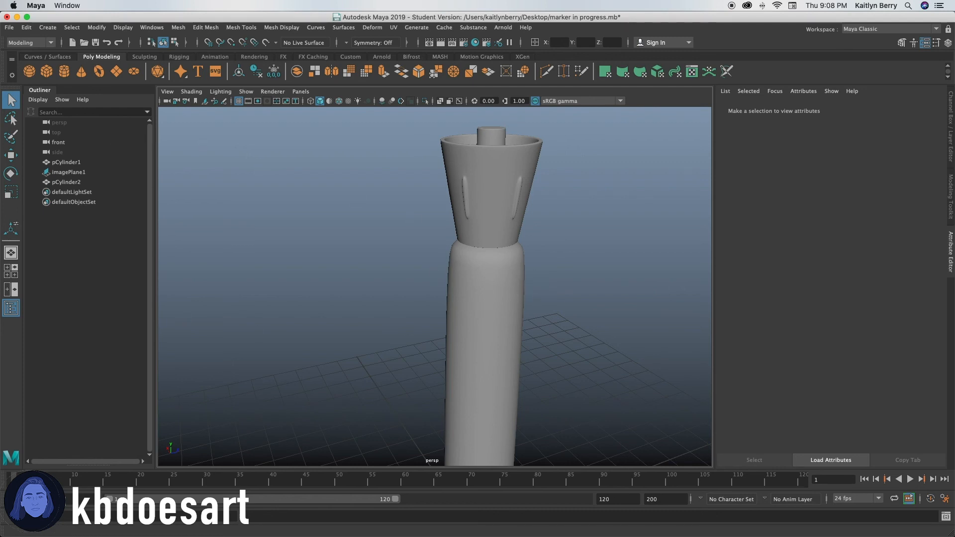
# Step: Try extruding the long middle band of faces around the marker body with a thickness of 0.05
pyautogui.click(450, 328)
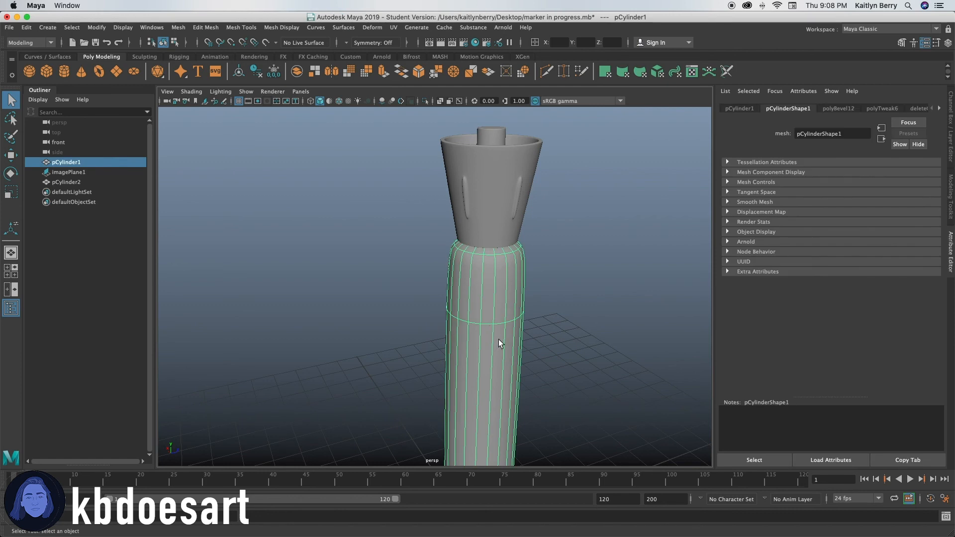
pyautogui.keyDown('alt'); pyautogui.moveTo(474, 339); pyautogui.dragTo(442, 244, button='middle'); pyautogui.keyUp('alt')
pyautogui.keyDown('alt'); pyautogui.moveTo(445, 244); pyautogui.dragTo(431, 244, button='right'); pyautogui.keyUp('alt')
pyautogui.keyDown('alt'); pyautogui.moveTo(443, 379); pyautogui.dragTo(446, 351); pyautogui.keyUp('alt')
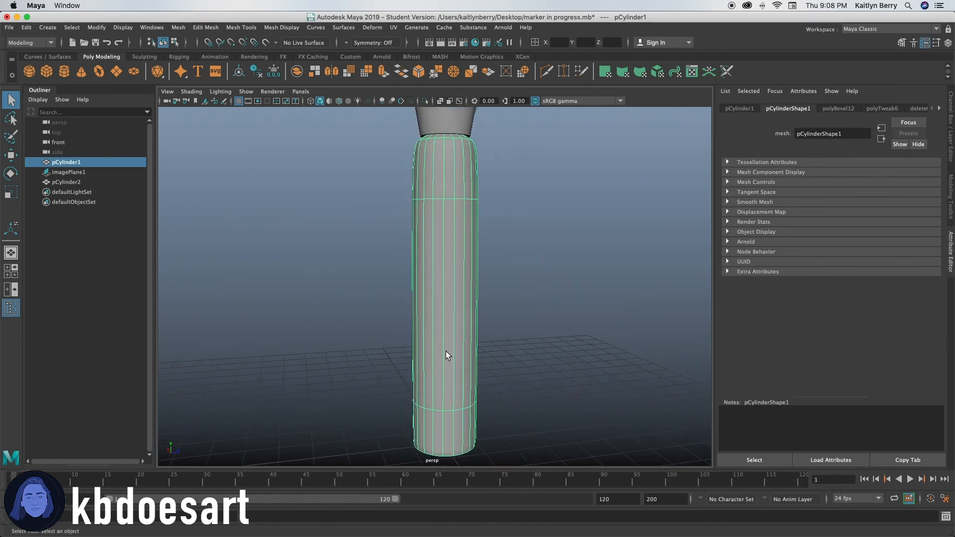
pyautogui.moveTo(441, 289); pyautogui.dragTo(441, 284, button='right')
pyautogui.moveTo(352, 255); pyautogui.dragTo(546, 293)
pyautogui.hotkey('ctrl', 'e')
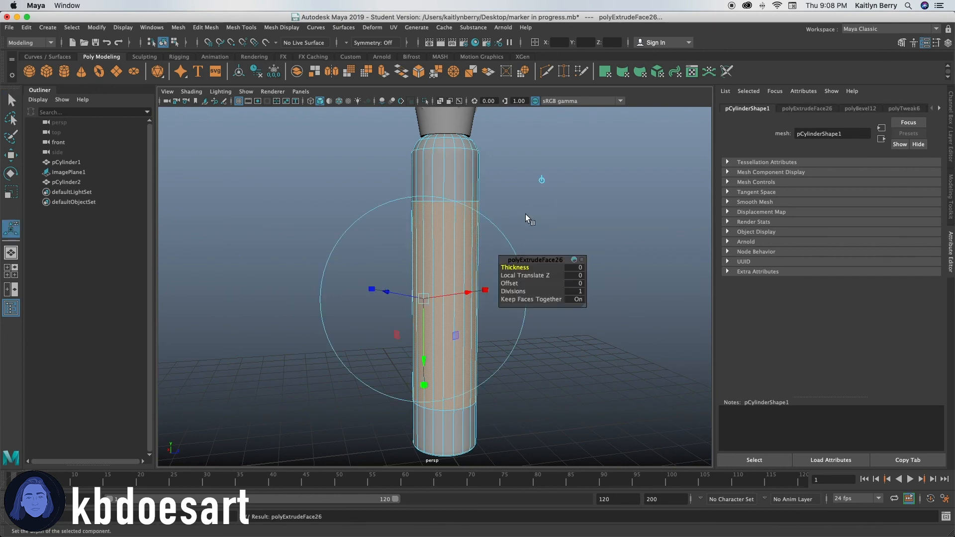
pyautogui.click(516, 267)
pyautogui.moveTo(516, 268); pyautogui.dragTo(516, 267)
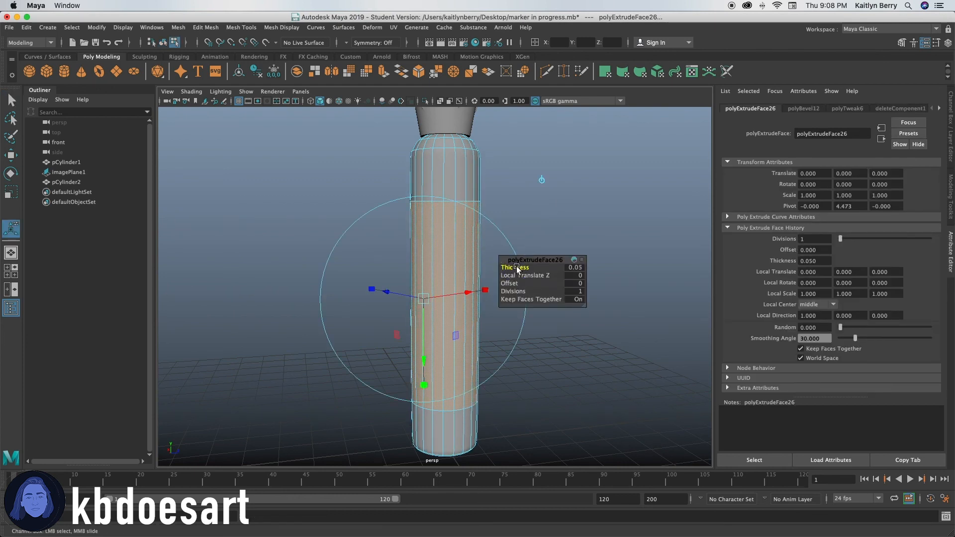
# Step: Undo the extrusion of the marker body's middle band of faces and clear the selection
pyautogui.keyDown('alt'); pyautogui.moveTo(459, 239); pyautogui.dragTo(368, 284); pyautogui.keyUp('alt')
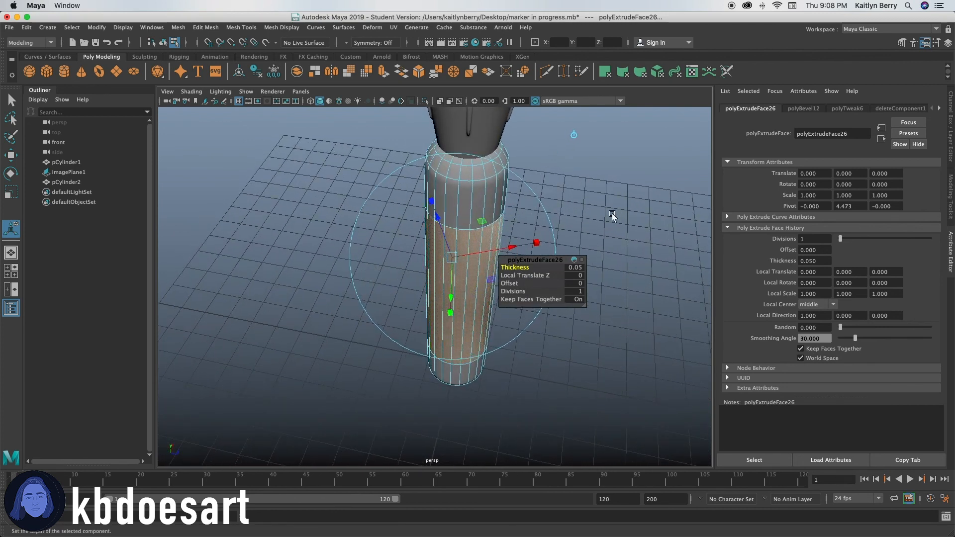
pyautogui.click(597, 222)
pyautogui.press('z')
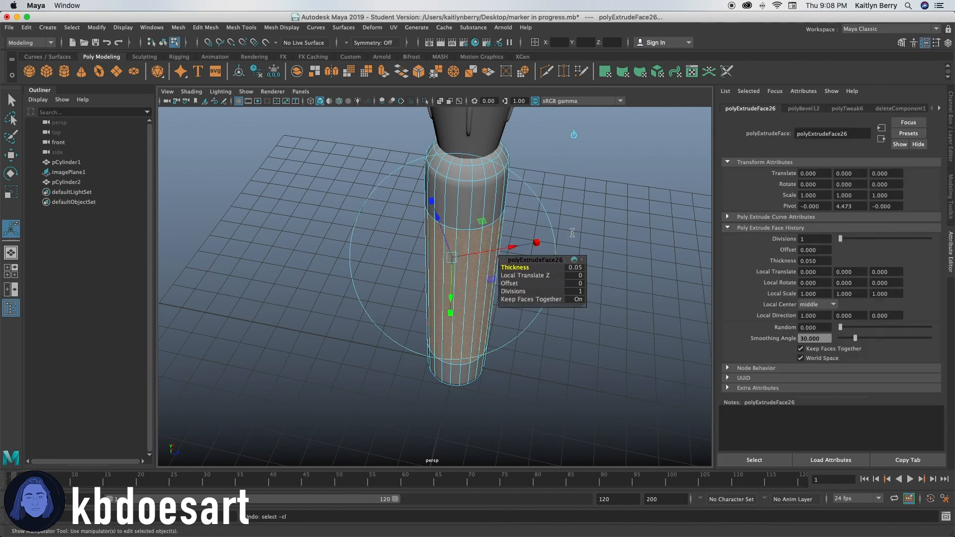
pyautogui.click(575, 228)
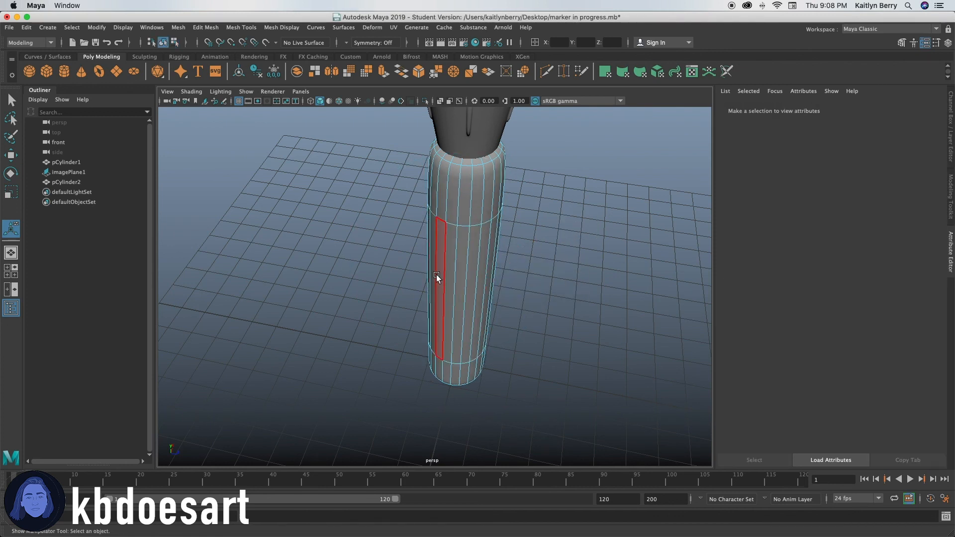
# Step: Return to object mode, turn on the smoothed display of the marker body and cap, and check the overall shape
pyautogui.moveTo(490, 228); pyautogui.dragTo(495, 219, button='right')
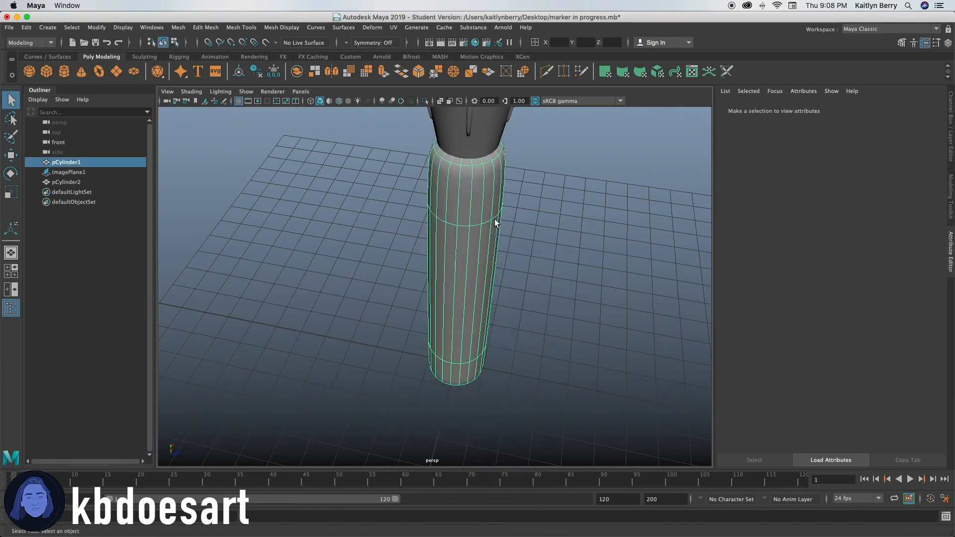
pyautogui.press('3')
pyautogui.click(481, 139)
pyautogui.press('3')
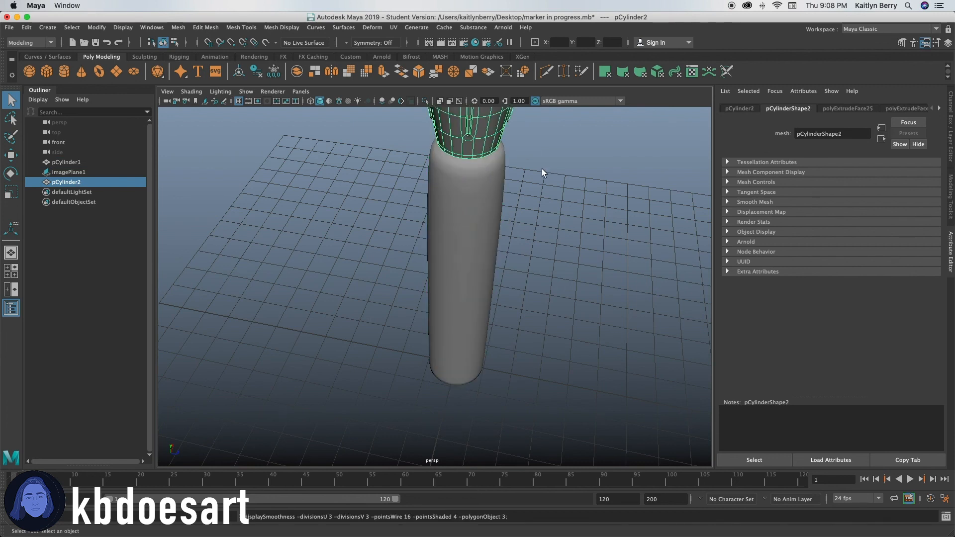
pyautogui.click(534, 191)
pyautogui.keyDown('alt'); pyautogui.moveTo(500, 193); pyautogui.dragTo(432, 324); pyautogui.keyUp('alt')
pyautogui.moveTo(442, 281)
pyautogui.keyDown('alt'); pyautogui.mouseDown()
pyautogui.moveTo(422, 273)
pyautogui.moveTo(531, 249)
pyautogui.moveTo(365, 290)
pyautogui.moveTo(417, 307)
pyautogui.mouseUp(); pyautogui.keyUp('alt')
pyautogui.keyDown('alt'); pyautogui.moveTo(385, 302); pyautogui.dragTo(562, 284, button='right'); pyautogui.keyUp('alt')
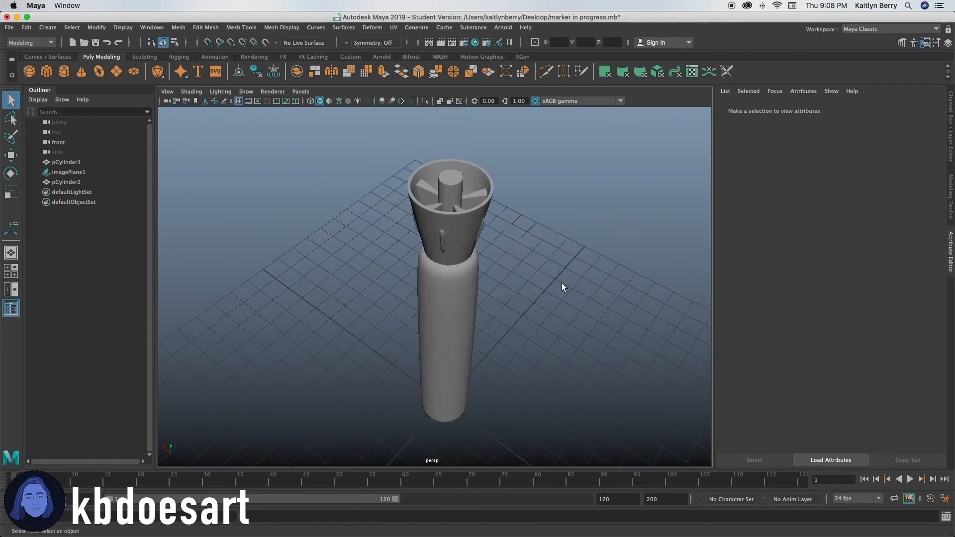